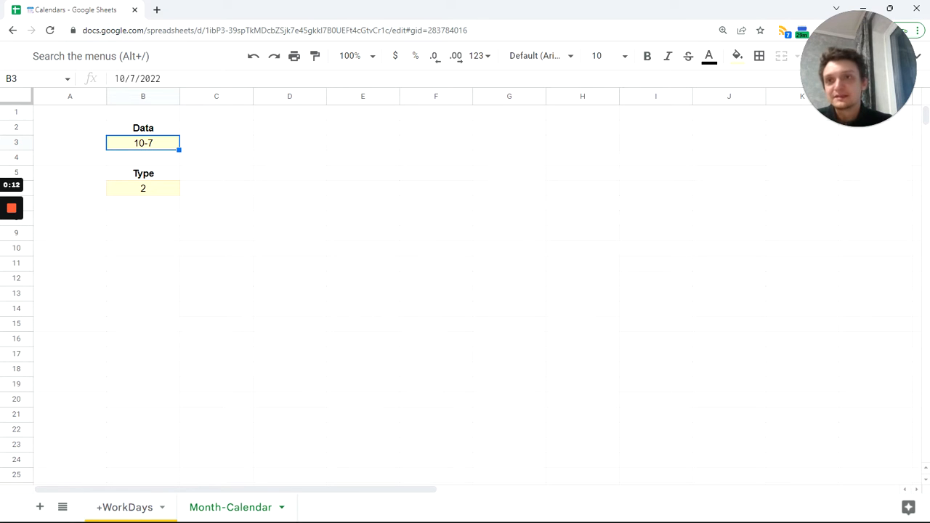
Search the web for "october calendar" images in a new tab and enlarge the October 2022 monthly calendar from Pinterest
click(156, 10)
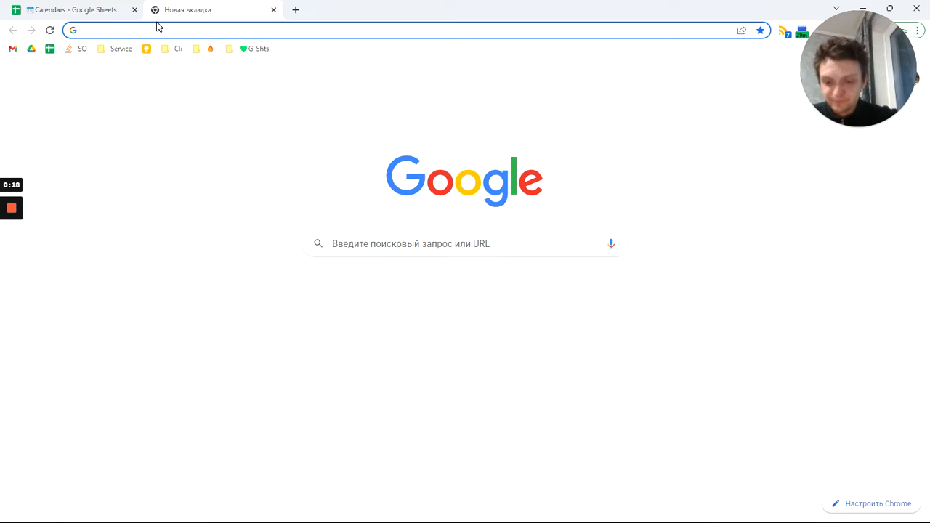
text(oc)
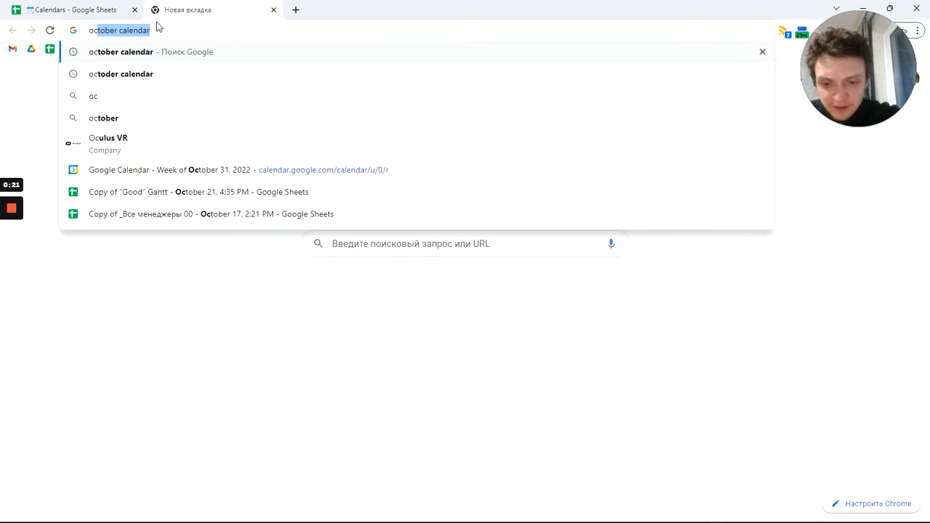
text(tober)
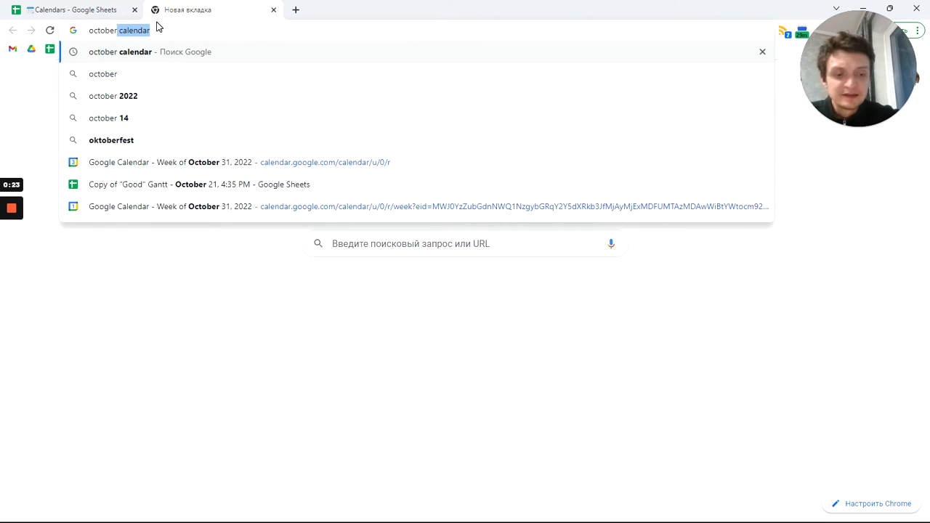
key(Return)
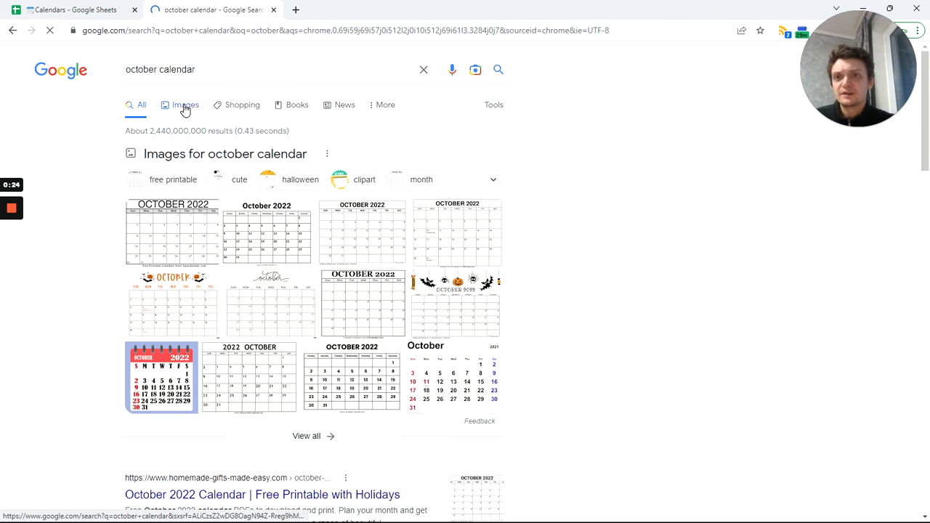
click(185, 106)
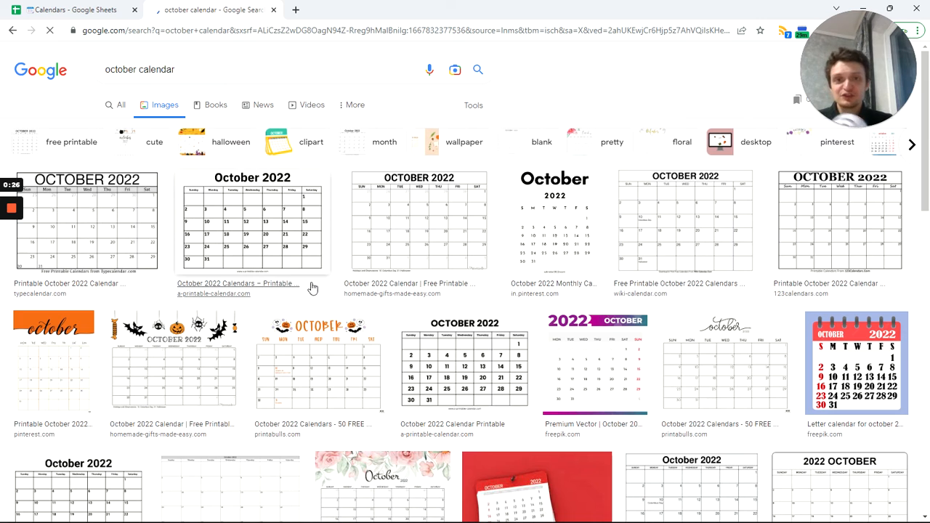
click(550, 233)
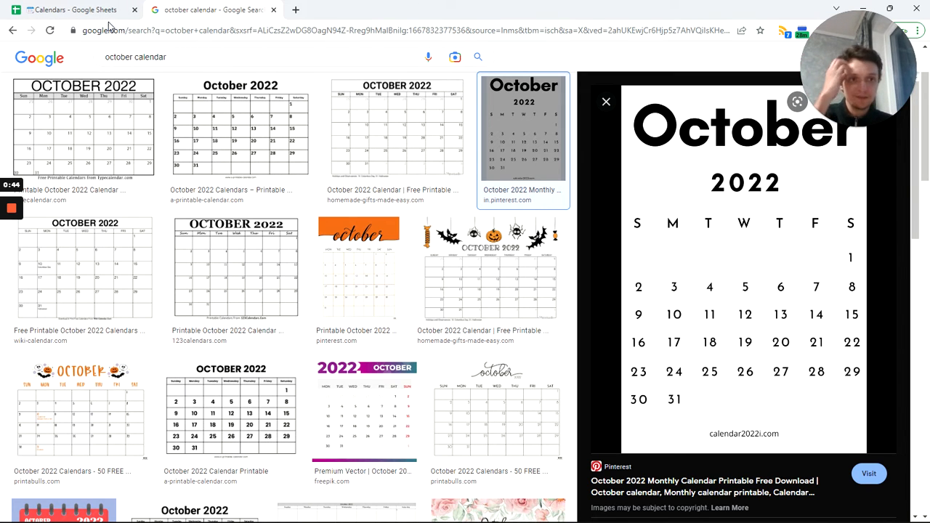
Review the Data and Type input cells in the Calendars spreadsheet and check the end of October on the calendar image
click(89, 11)
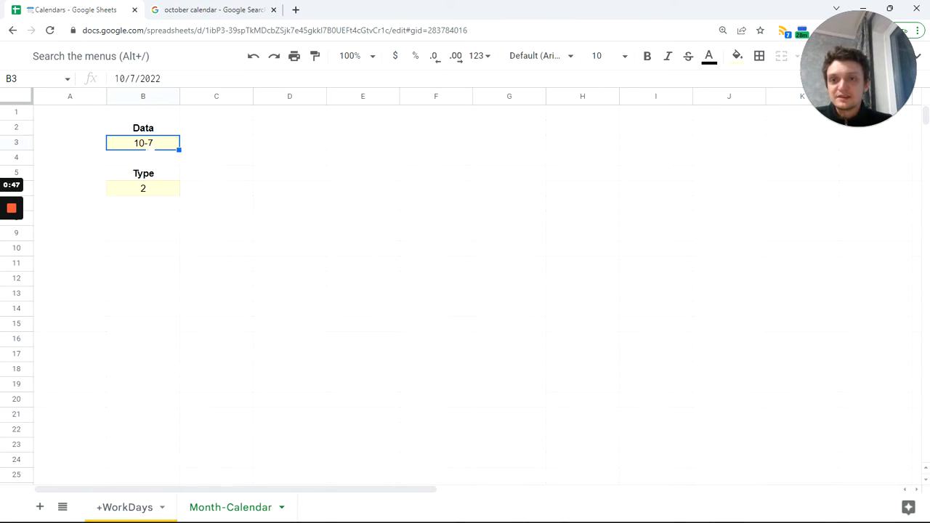
click(149, 191)
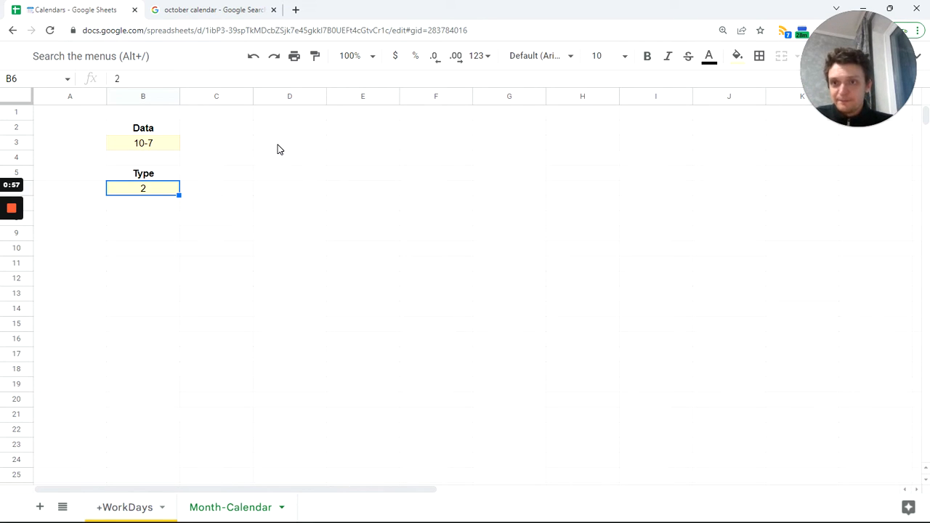
click(149, 146)
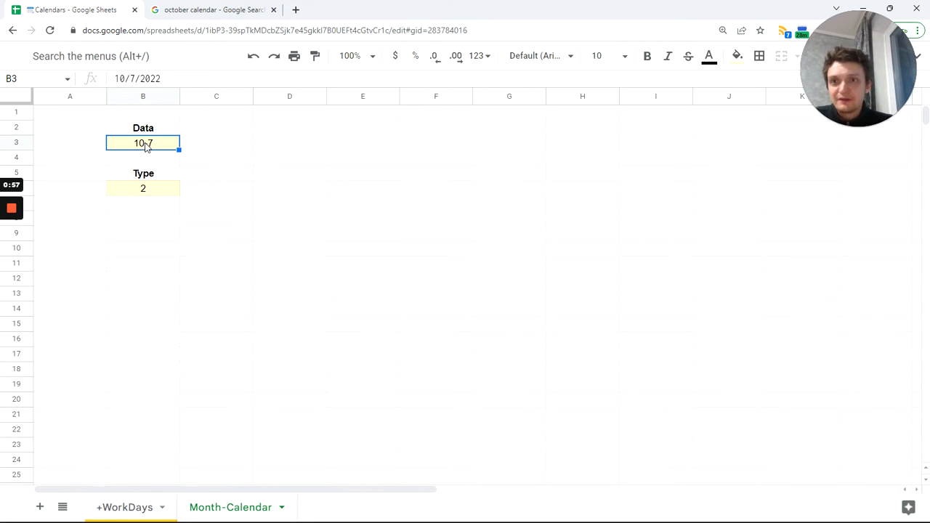
click(156, 192)
click(281, 149)
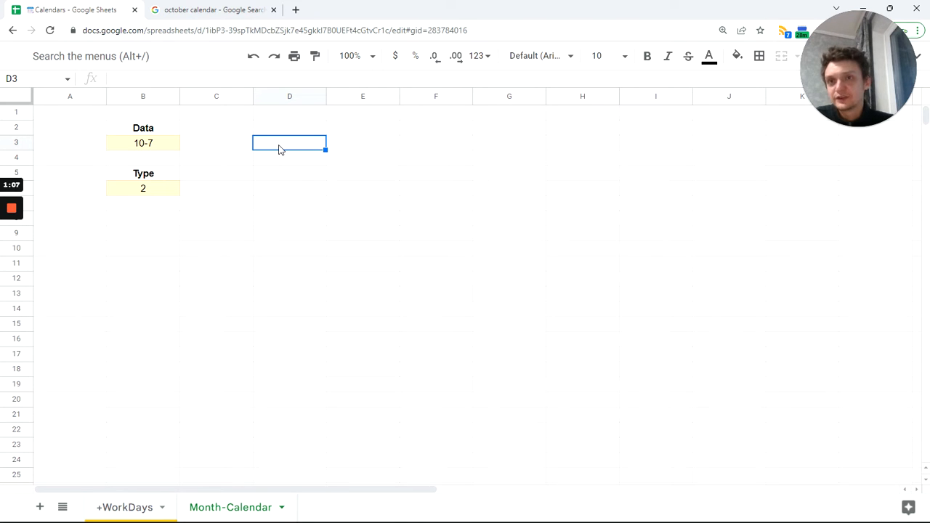
click(158, 149)
click(207, 10)
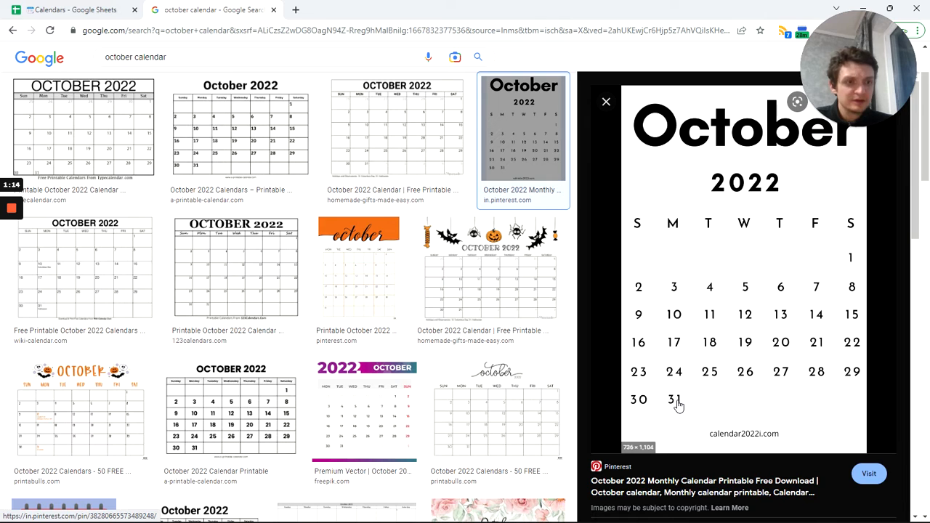
click(109, 11)
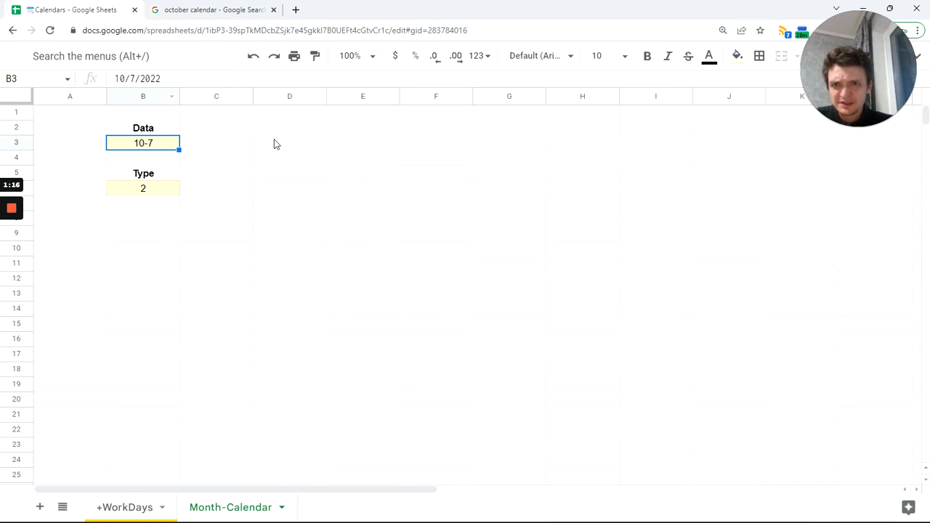
Calculate the month's last date in cell D3 with =EOMONTH(B3,0)
click(274, 143)
text(=)
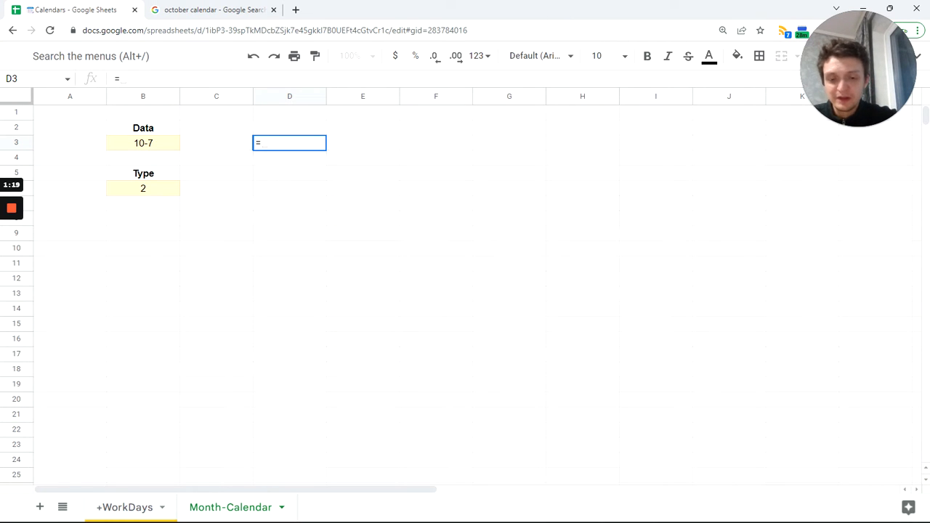
text(e)
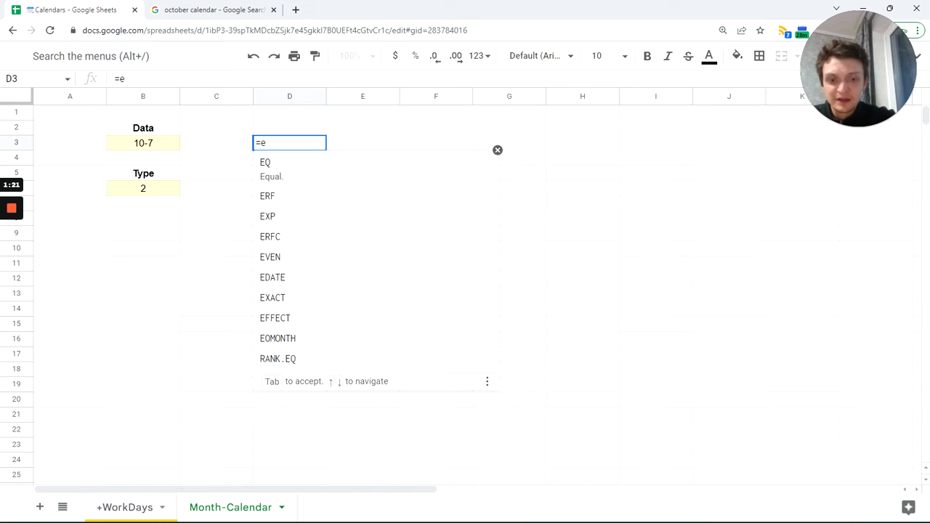
text(o)
key(Tab)
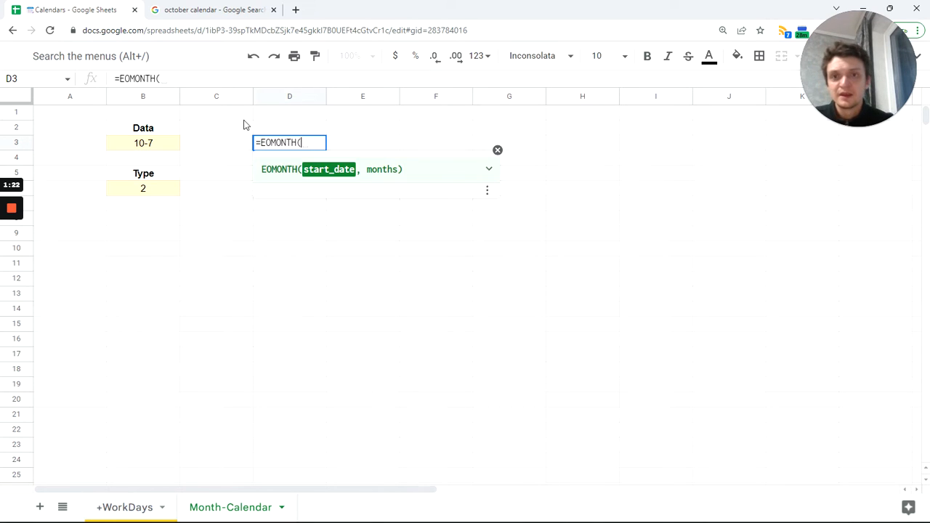
click(151, 145)
text(, )
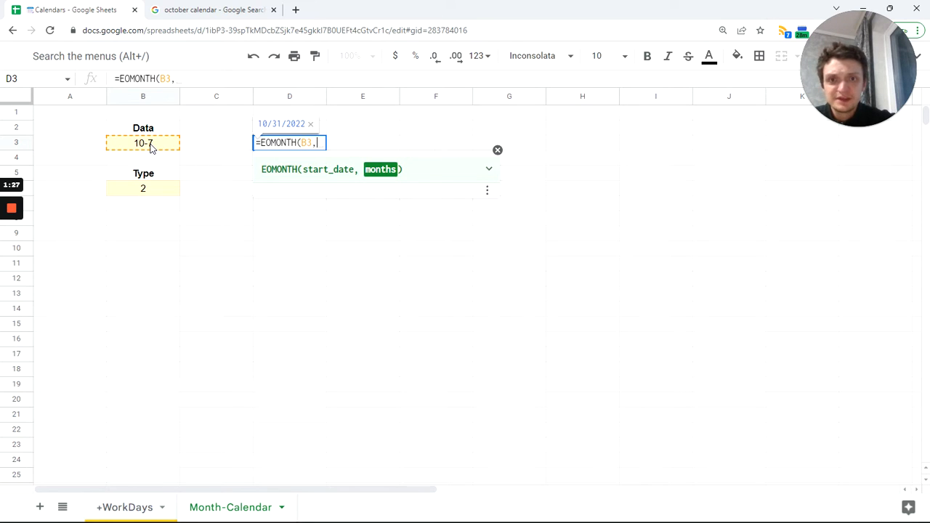
text(0)
key(Return)
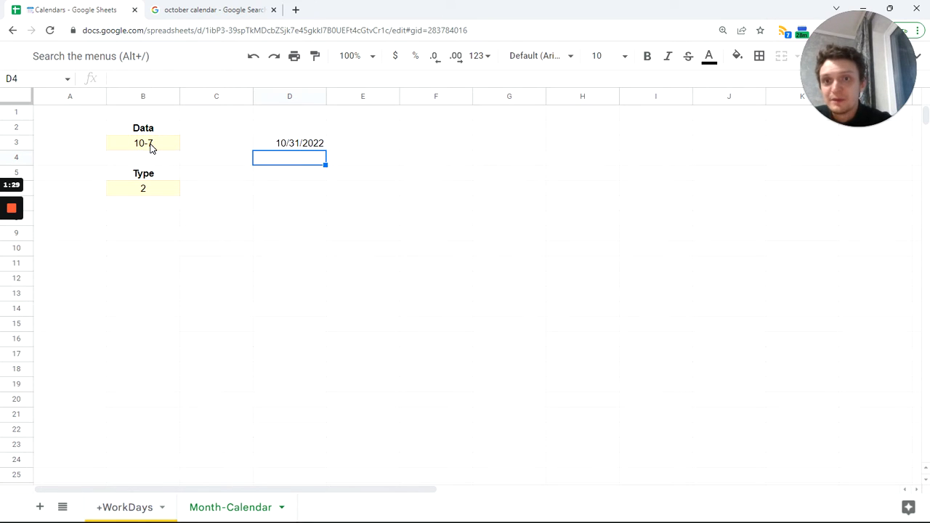
Wrap the formula in D3 in DAY so that it reads =DAY(EOMONTH(B3,0)), copying the EOMONTH expression for reuse
click(296, 148)
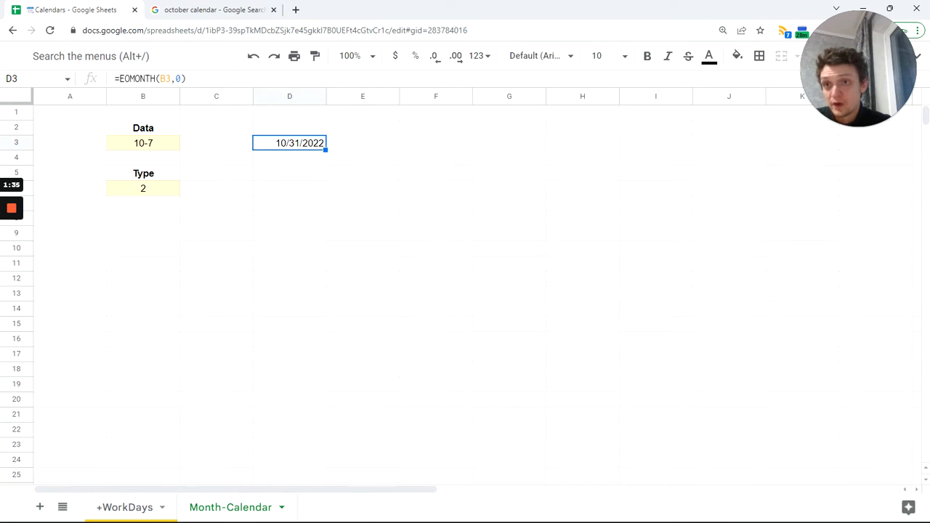
drag(119, 78, 186, 78)
key(ctrl+c)
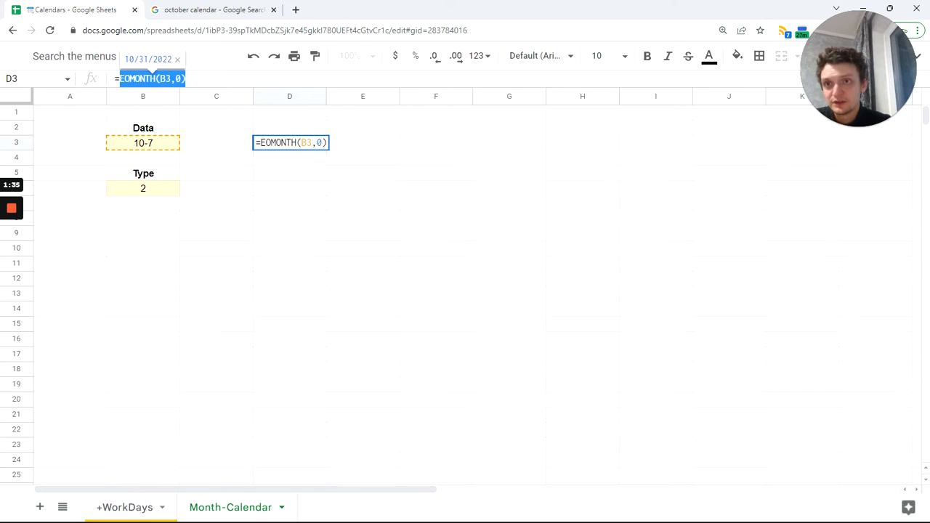
key(BackSpace)
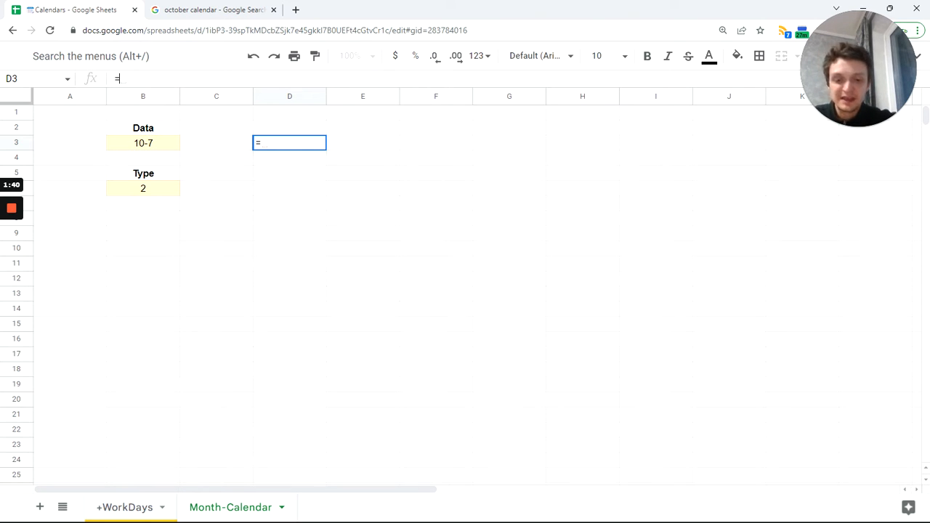
text(day)
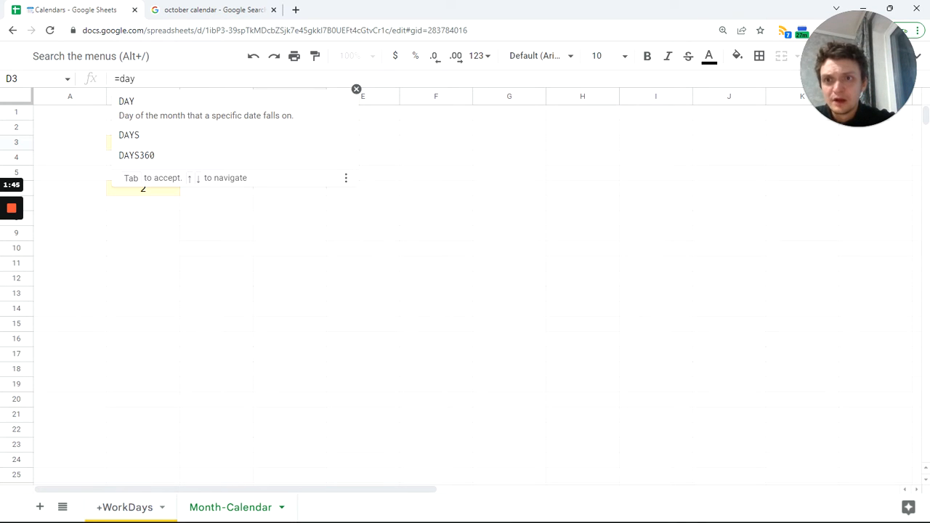
key(Tab)
key(ctrl+v)
text())
key(Return)
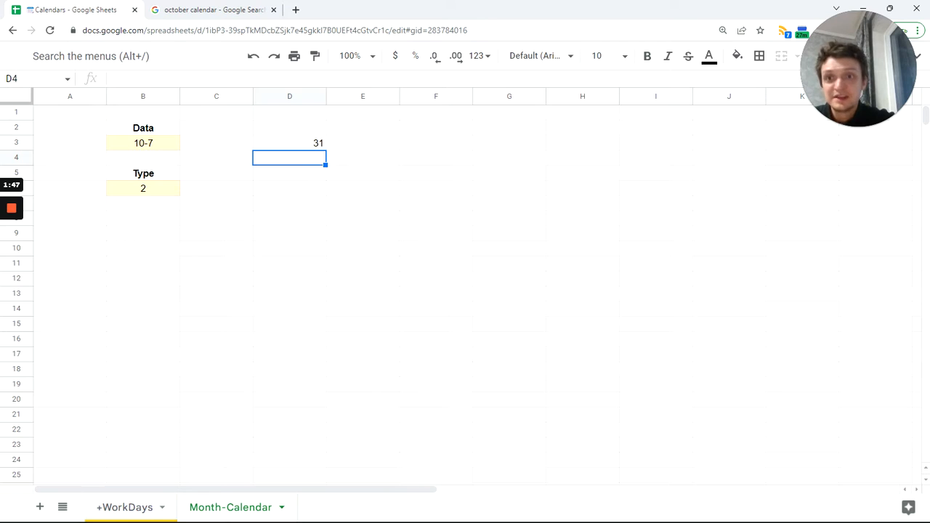
Move the day-count formula from D3 to E3 and label it "The N days" in D3
click(294, 145)
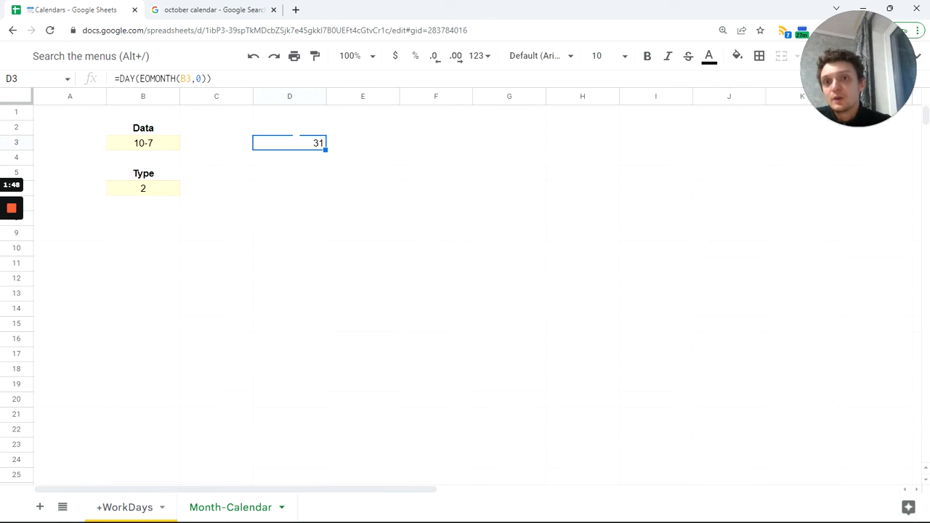
drag(297, 137, 351, 145)
click(303, 146)
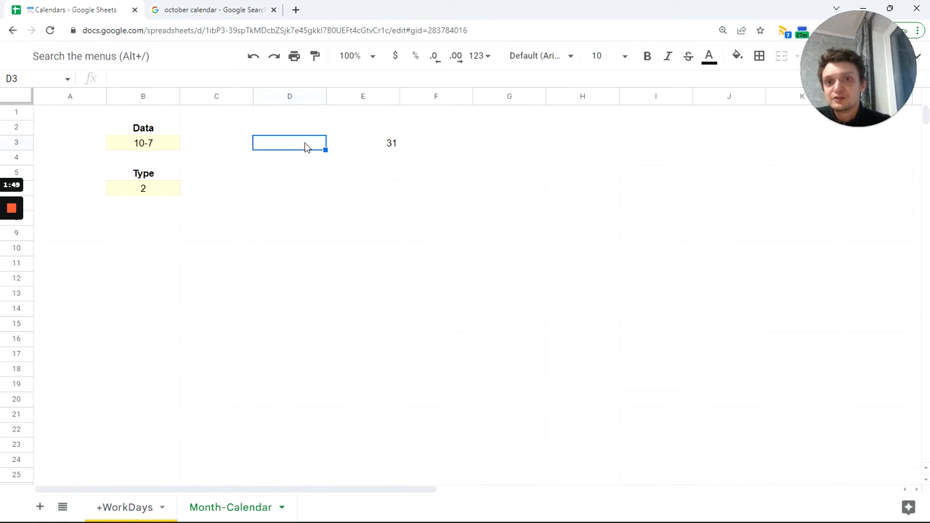
text(The N)
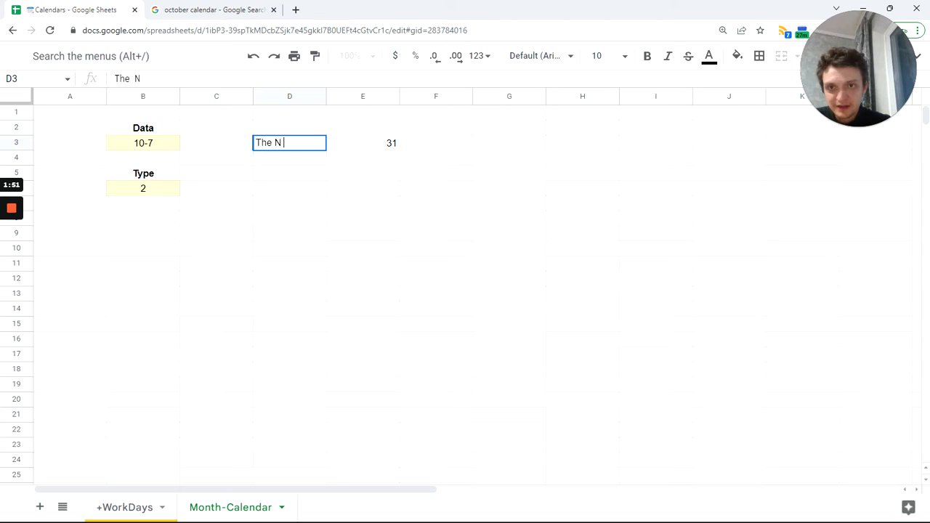
text( days)
click(331, 139)
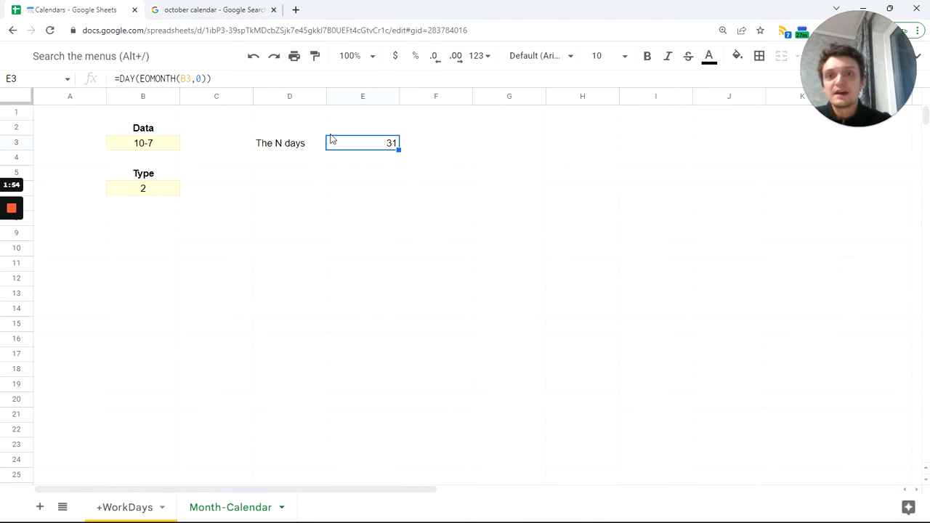
click(306, 160)
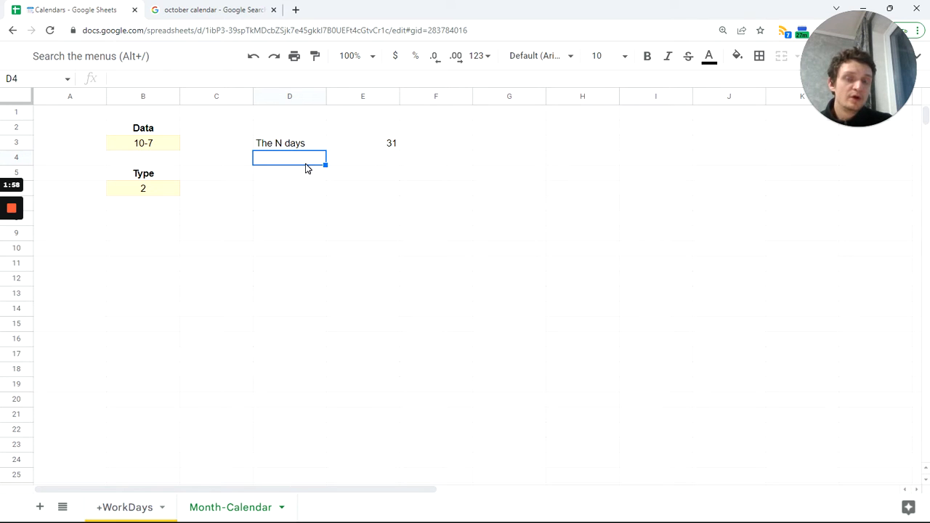
click(159, 149)
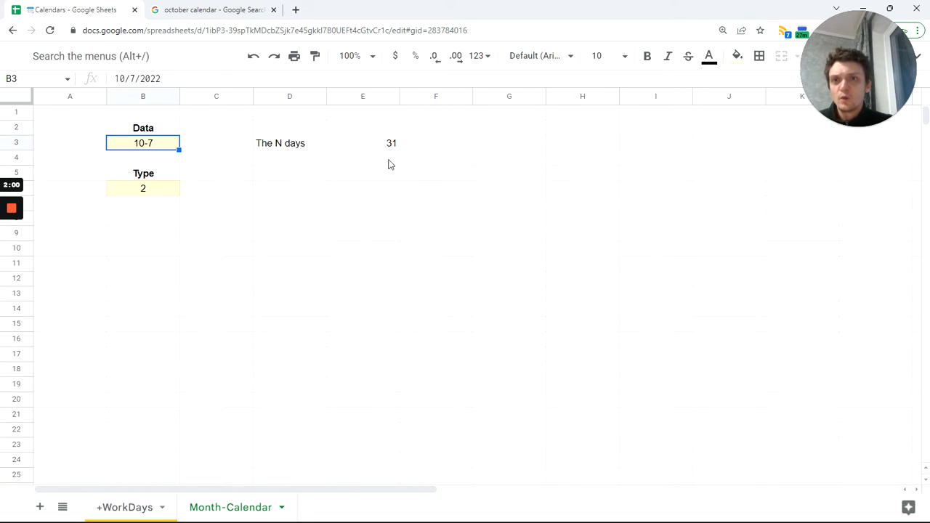
Calculate the month's first date in E4 with =EOMONTH(B3,-1)+1, reusing the EOMONTH(B3,0) expression
click(378, 149)
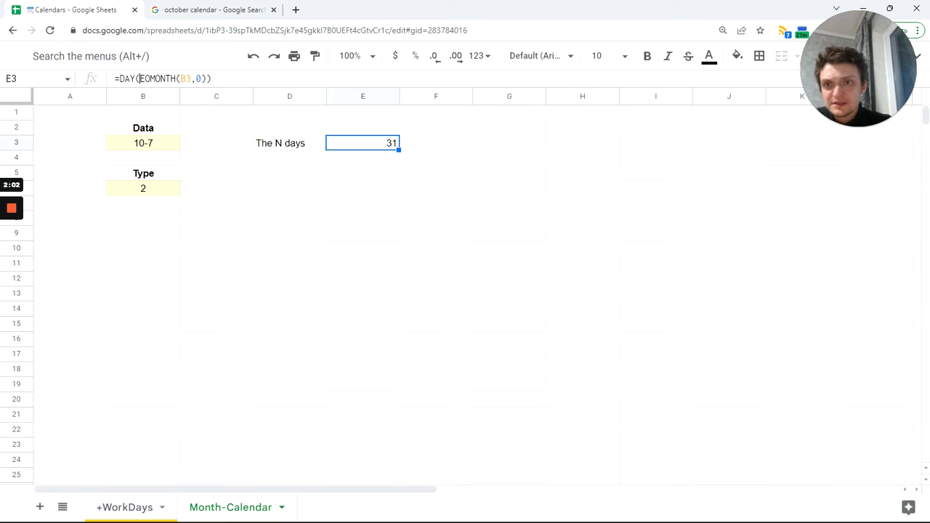
key(Tab)
click(355, 165)
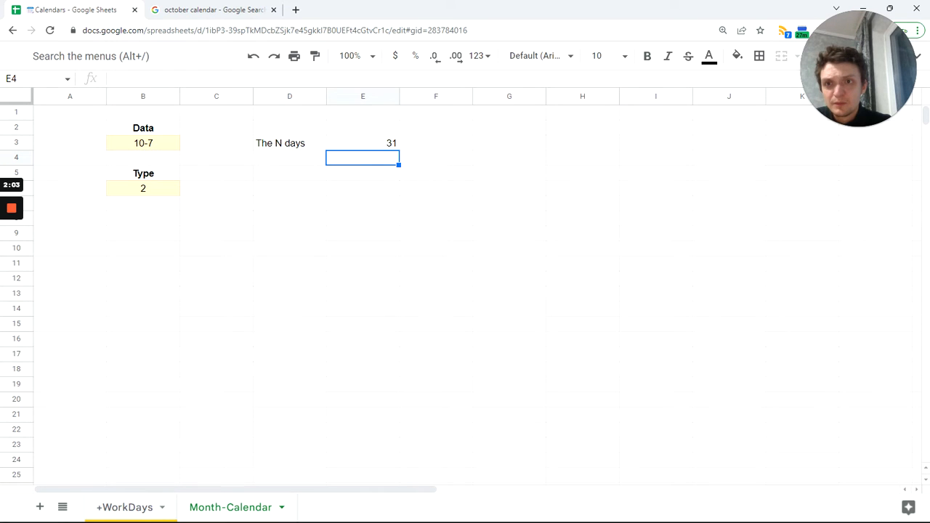
text(=)
text(EOMONTH(B3,0))
key(Left)
key(shift+Left)
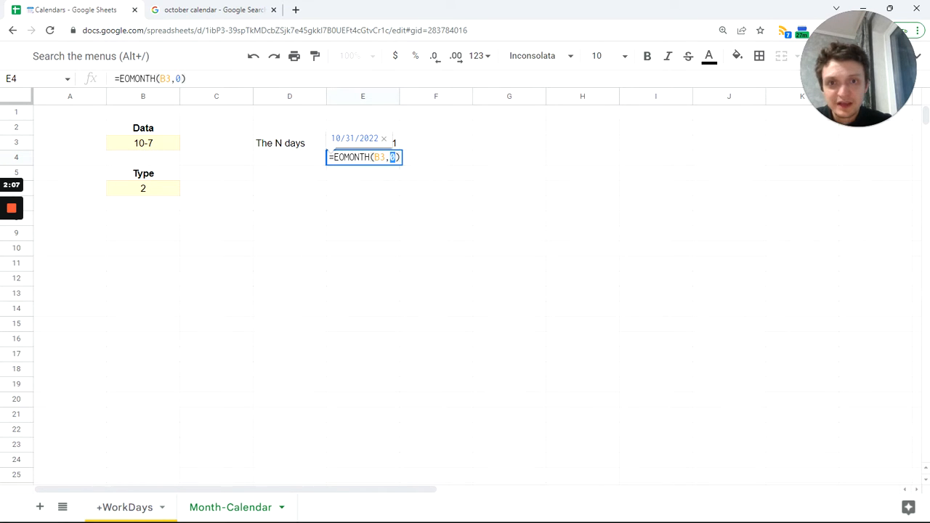
text(-1)
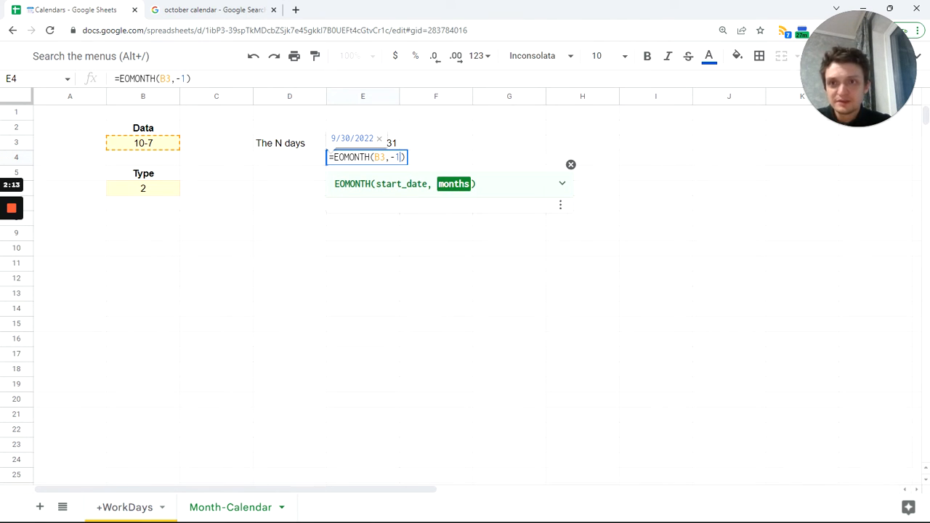
key(Right)
text(+1)
key(Return)
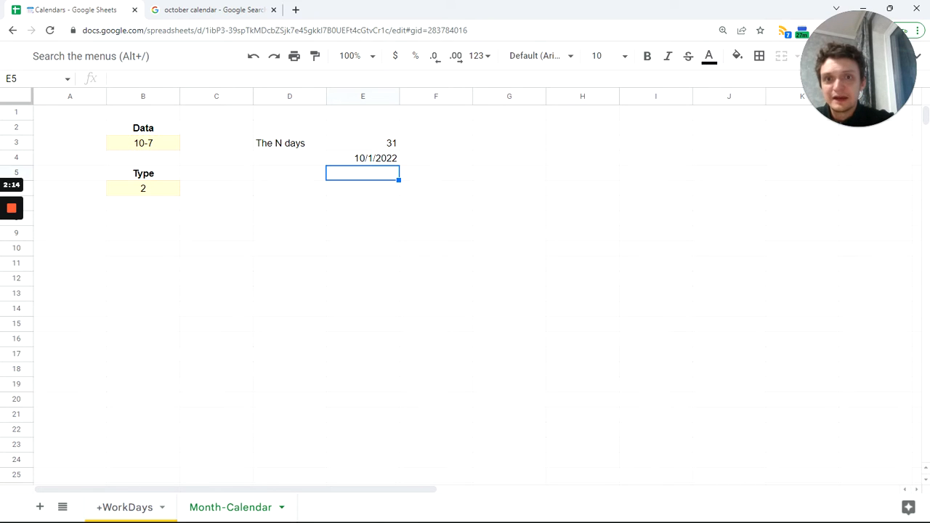
Replace the formula in E4 with =WEEKDAY(EOMONTH(B3,-1)+1,B6) to get the weekday number of the month's first day
key(Up)
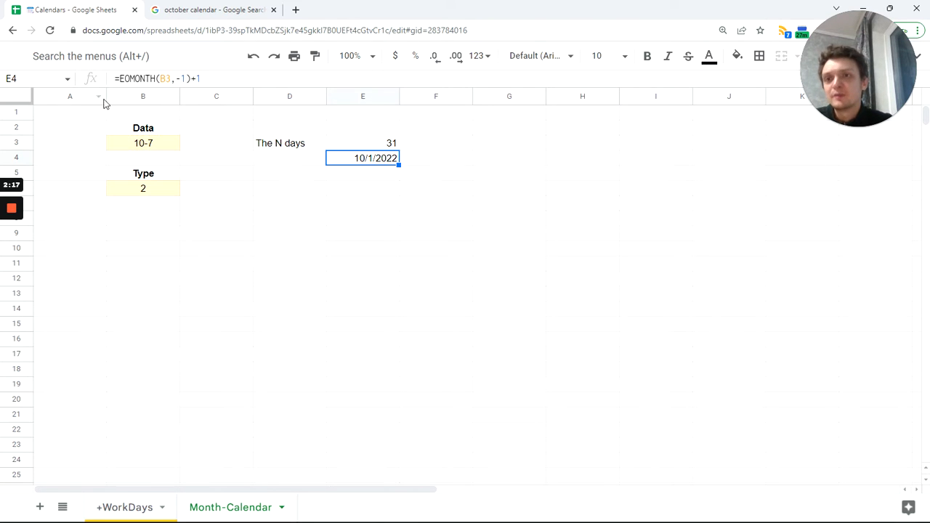
drag(119, 79, 268, 87)
key(BackSpace)
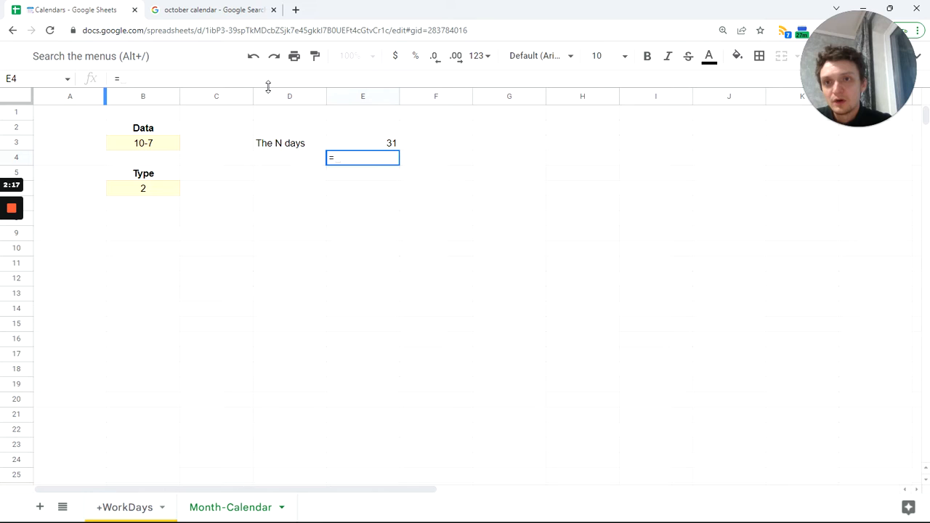
text(wee)
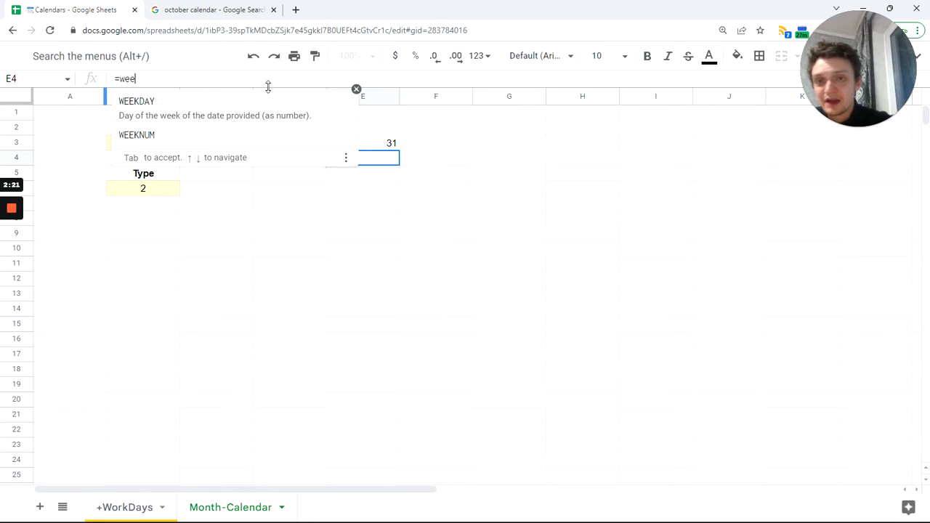
click(226, 117)
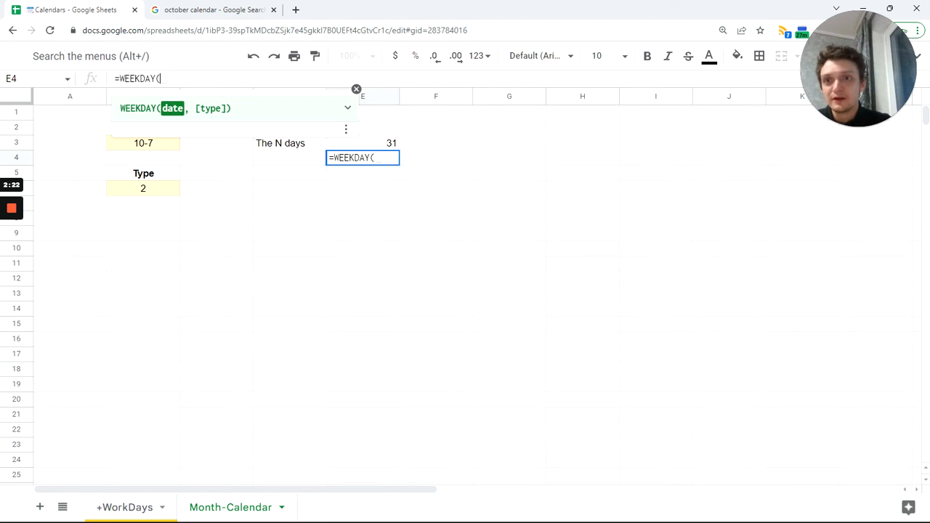
text(EOMONTH(B3,-1)+1)
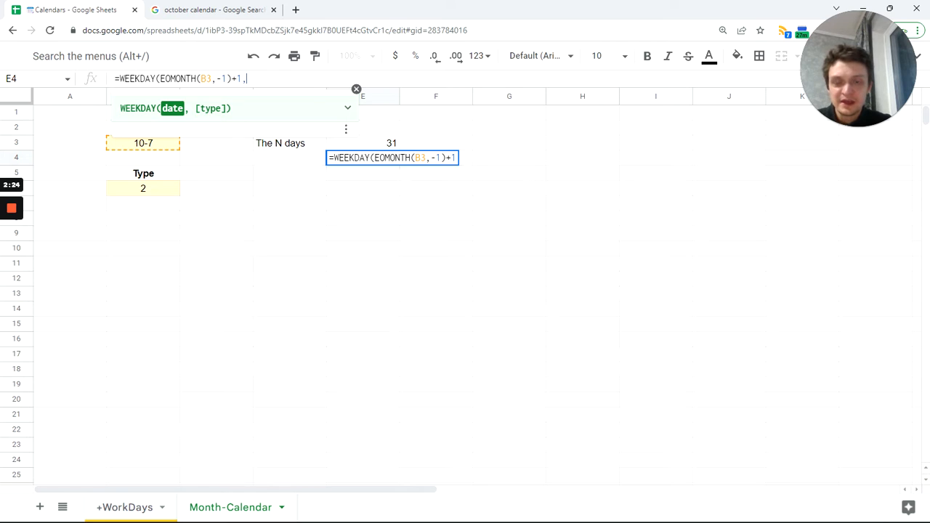
text(,)
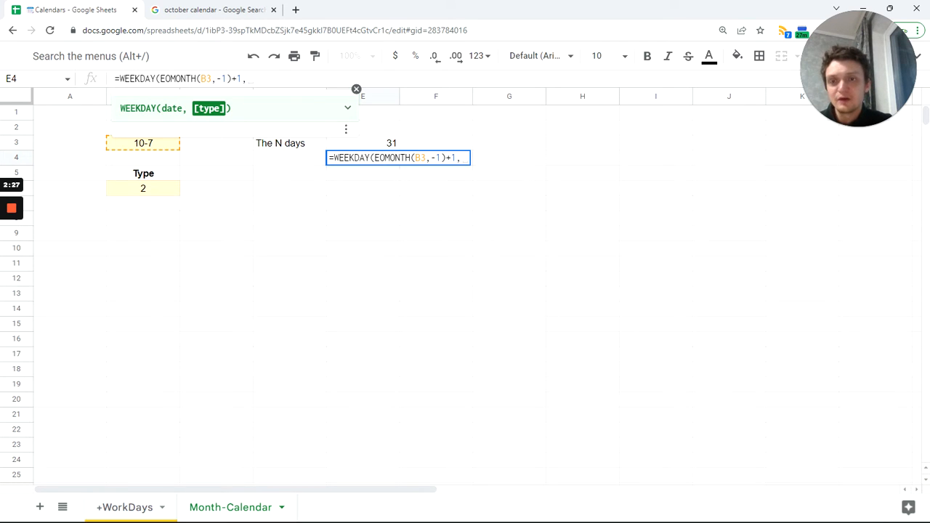
click(150, 194)
key(Return)
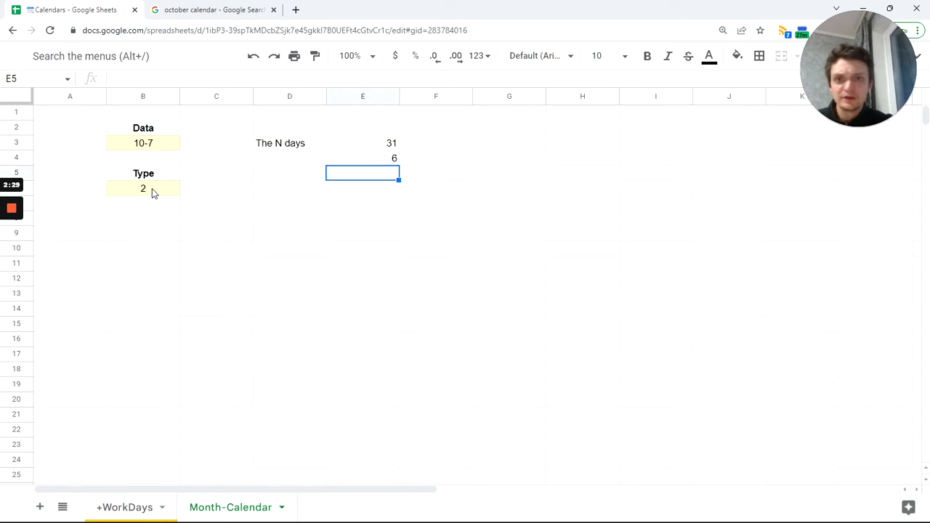
Check the weekday number in E4 against the October 2022 calendar image in the search results
click(368, 160)
click(206, 10)
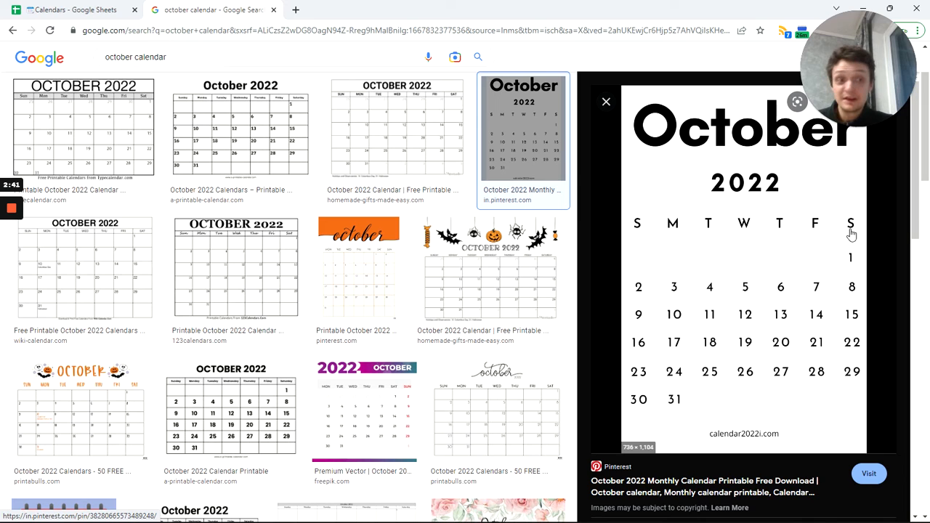
click(79, 9)
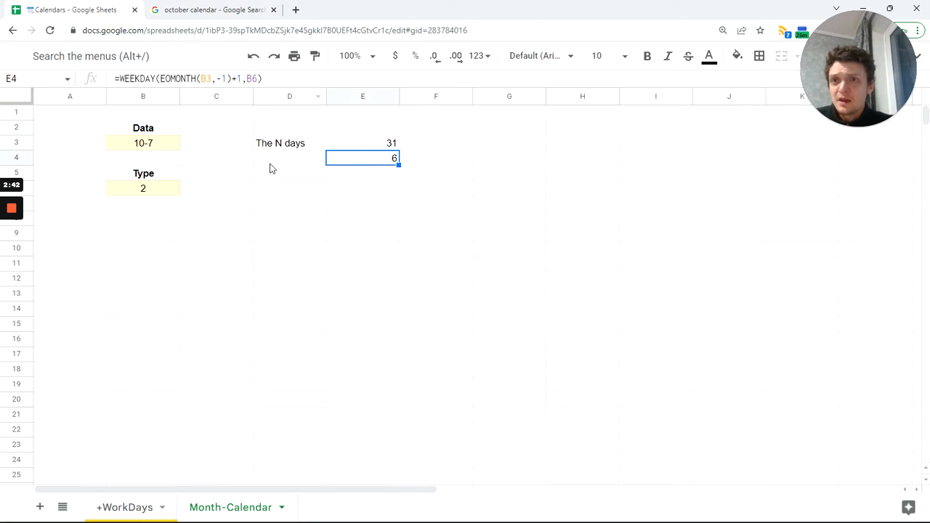
Try week type 1 in cell B6 and undo the change
click(142, 193)
text(1)
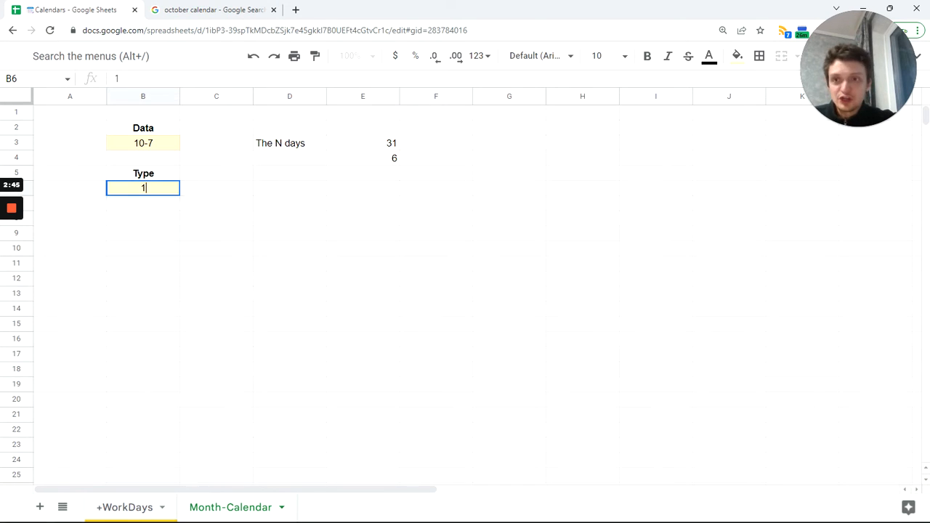
key(Return)
key(ctrl+z)
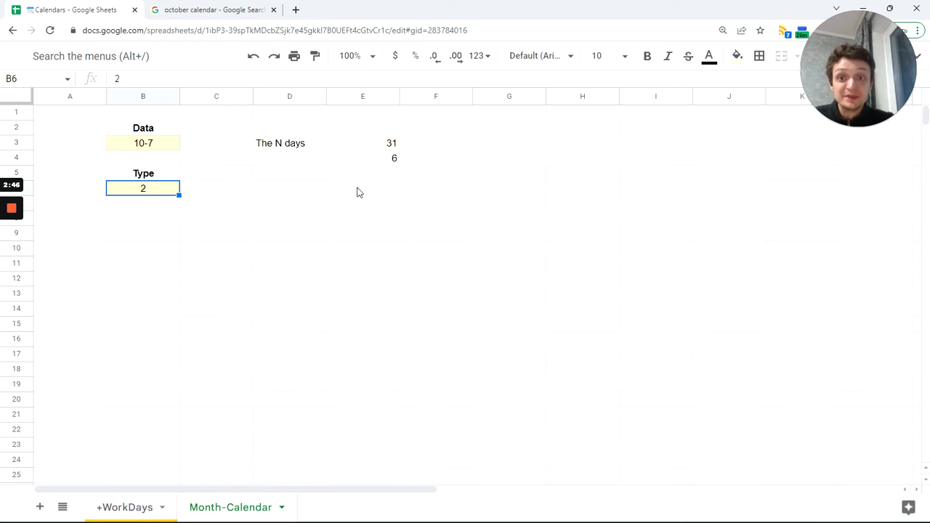
Compare the E4 weekday formula and the week type in B6 with the weekday order of the October 2022 calendar image
click(373, 161)
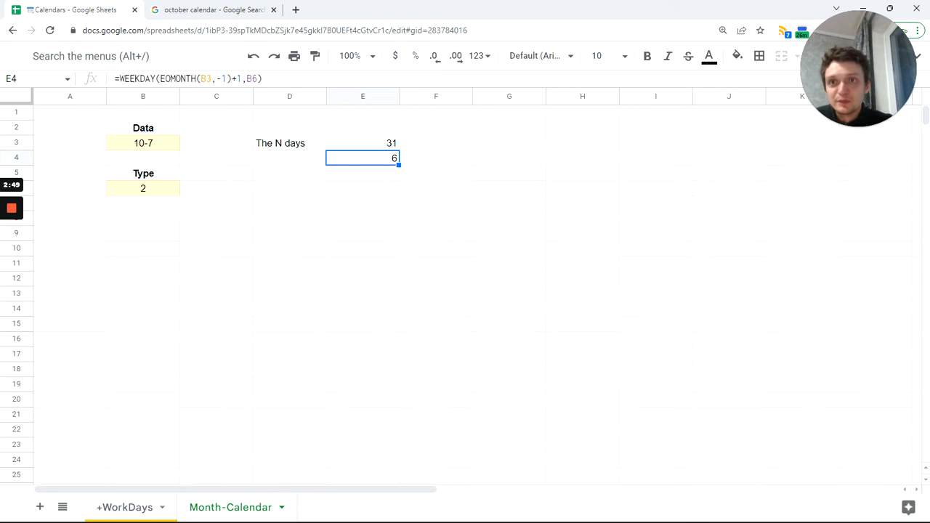
click(214, 10)
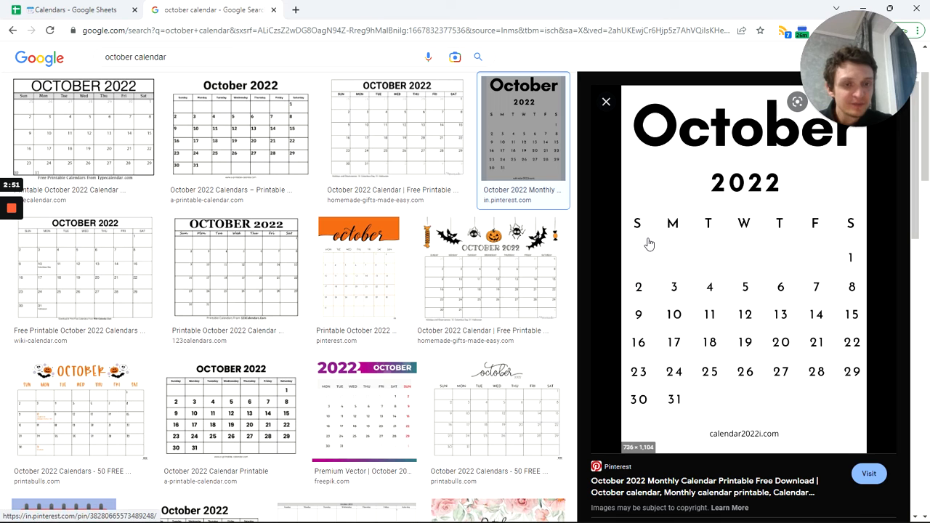
click(100, 10)
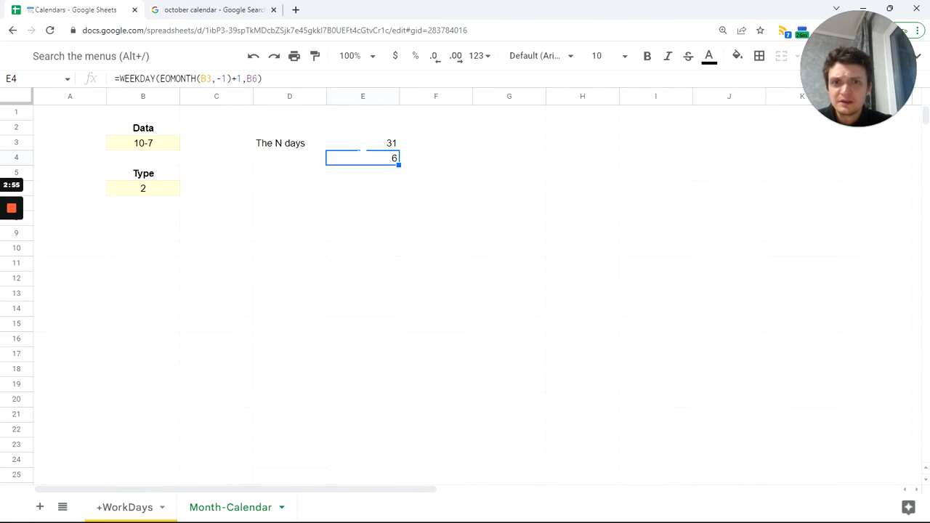
click(227, 10)
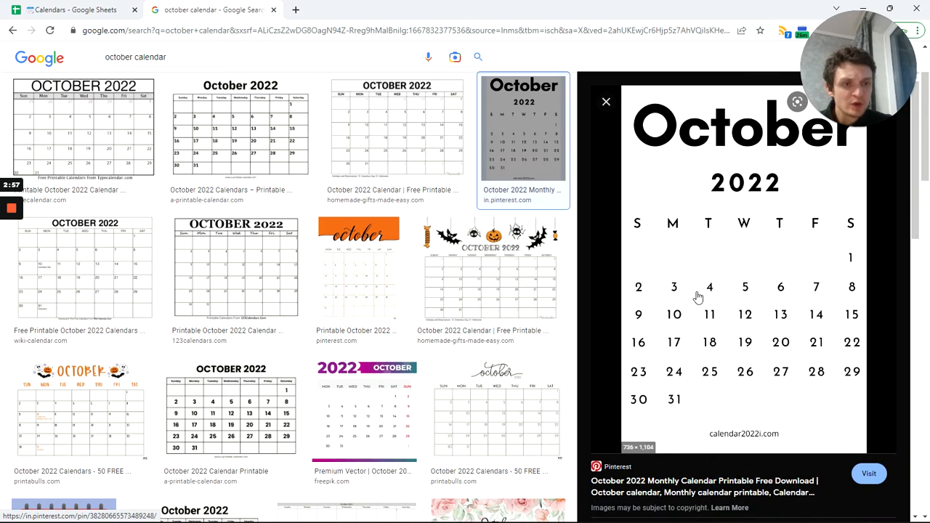
click(100, 10)
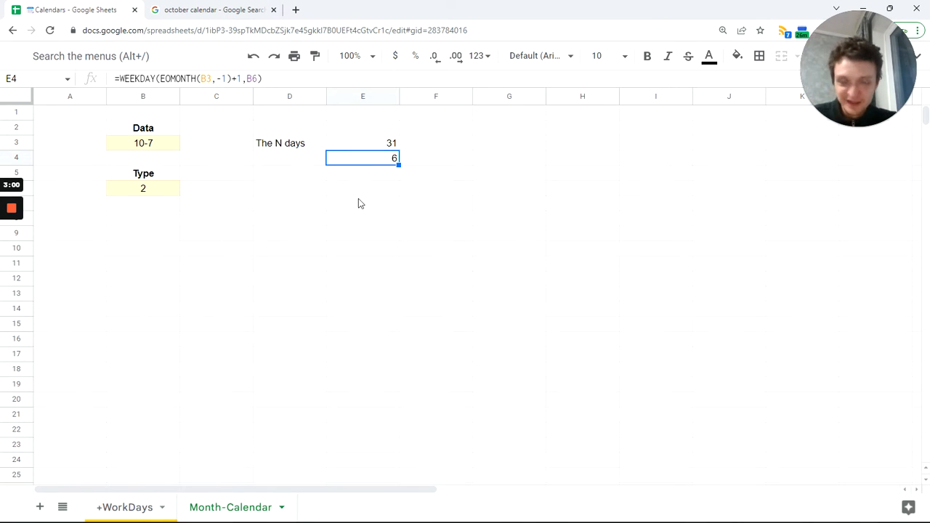
click(143, 188)
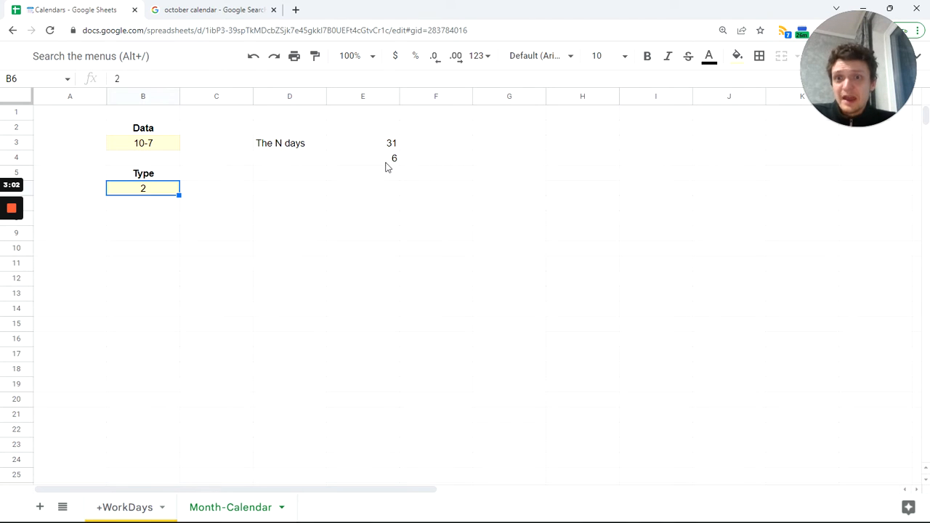
click(384, 163)
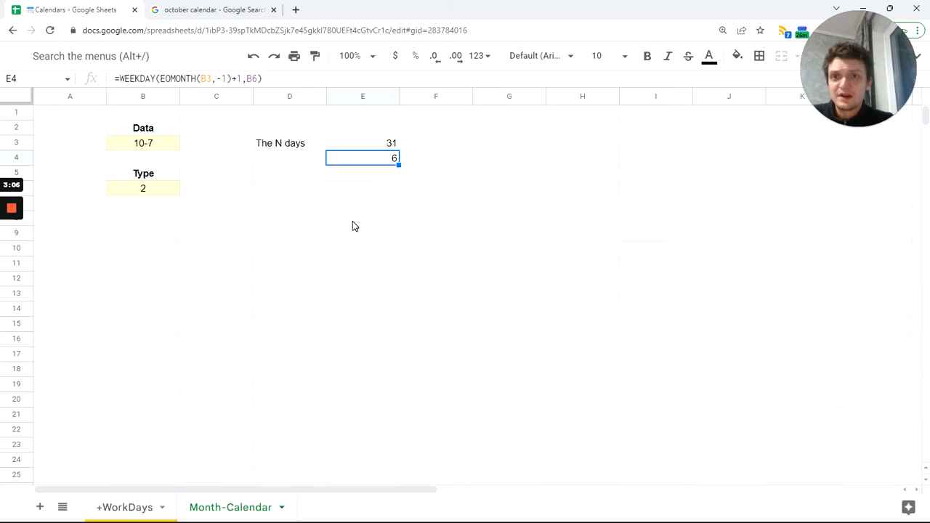
Label the first-weekday value by entering "Weekday 1" in cell D4
click(298, 159)
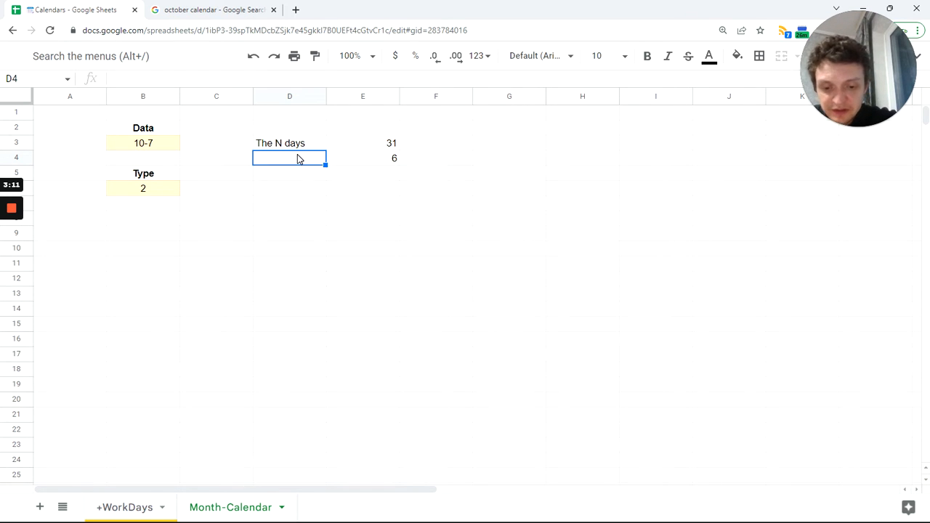
text(Week)
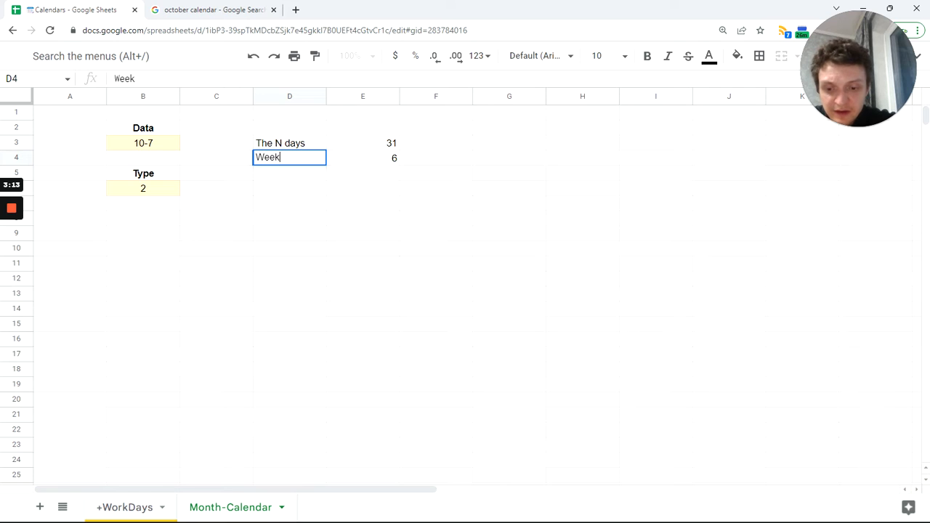
text(day 1)
key(Tab)
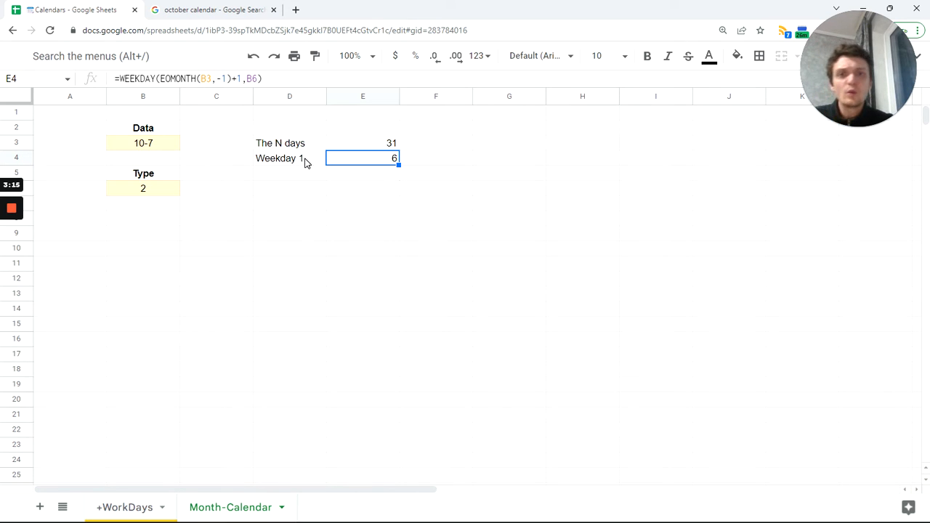
Examine the October 2022 calendar image for how the day count and first weekday in D3:E4 determine its layout
drag(306, 144, 376, 164)
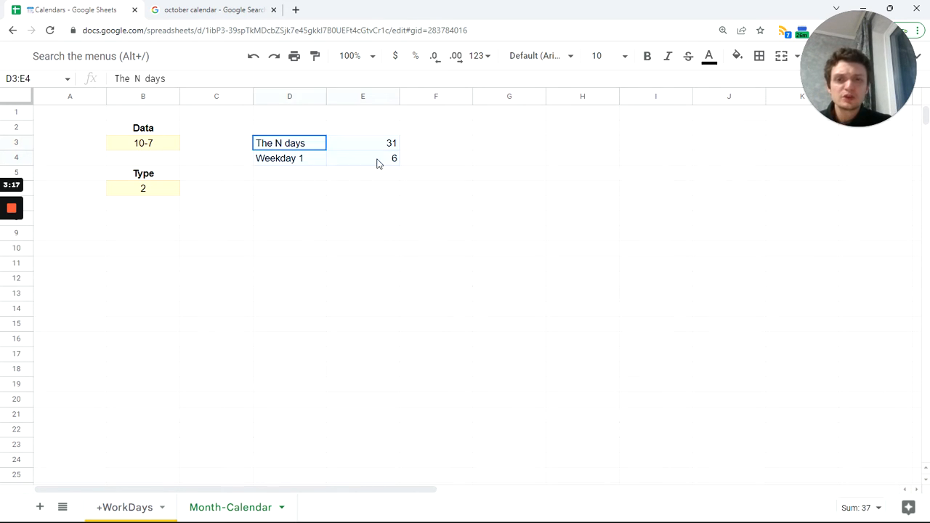
key(ctrl+Tab)
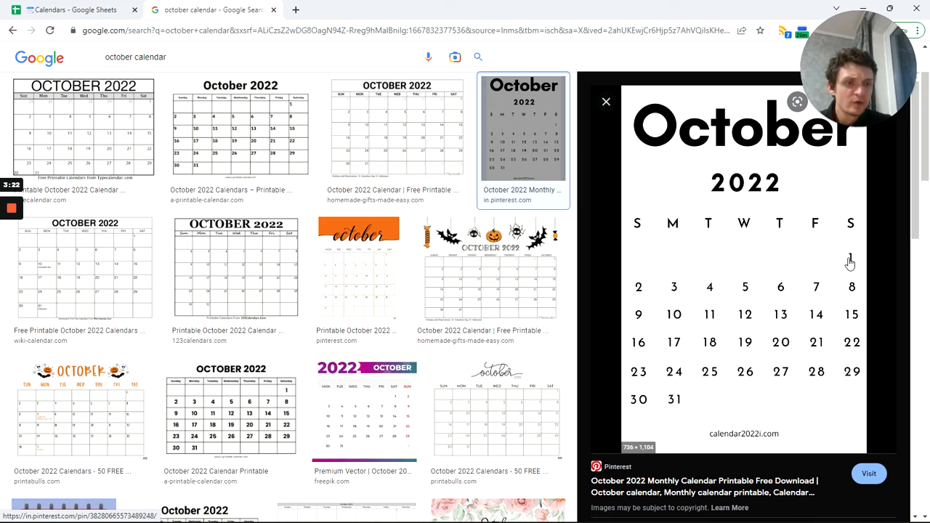
click(81, 9)
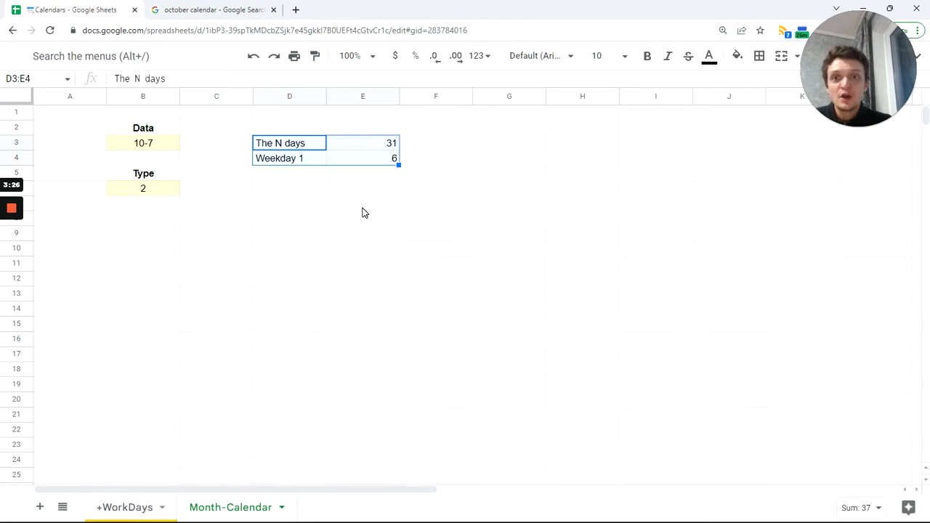
click(188, 10)
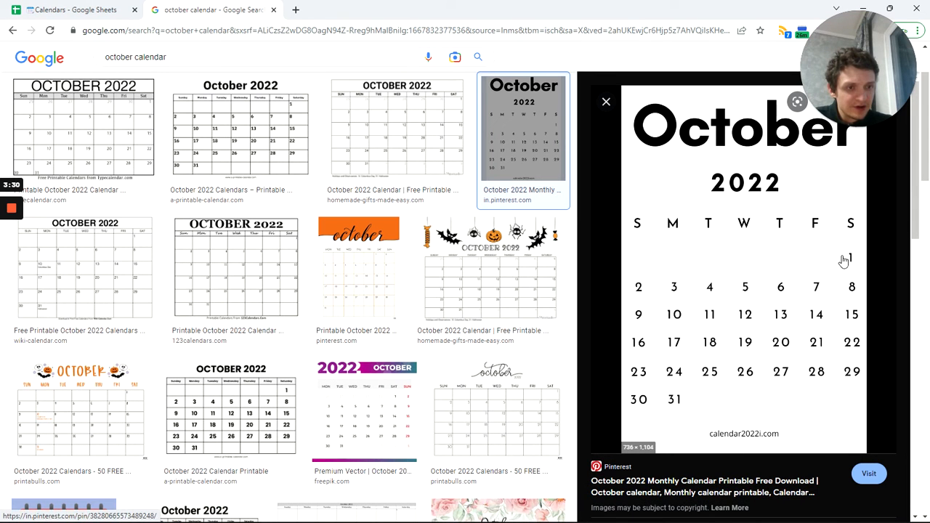
click(104, 8)
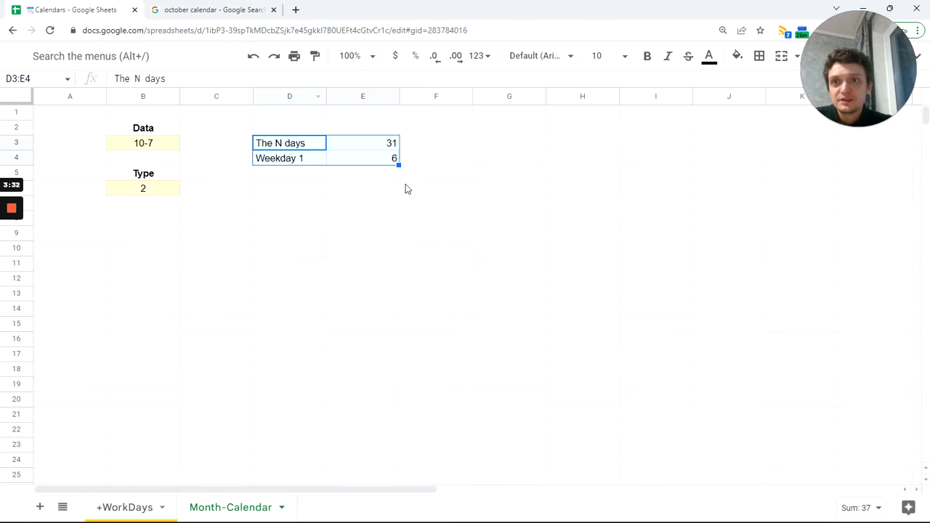
click(383, 159)
Calculate the calendar's day slots, including blanks before the first day, in E5 with =E3+E4-1
click(307, 174)
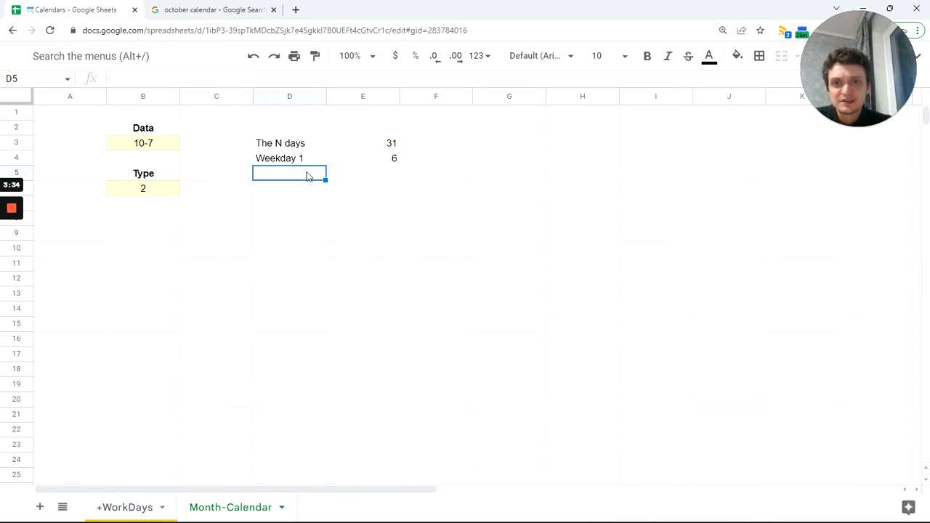
click(358, 184)
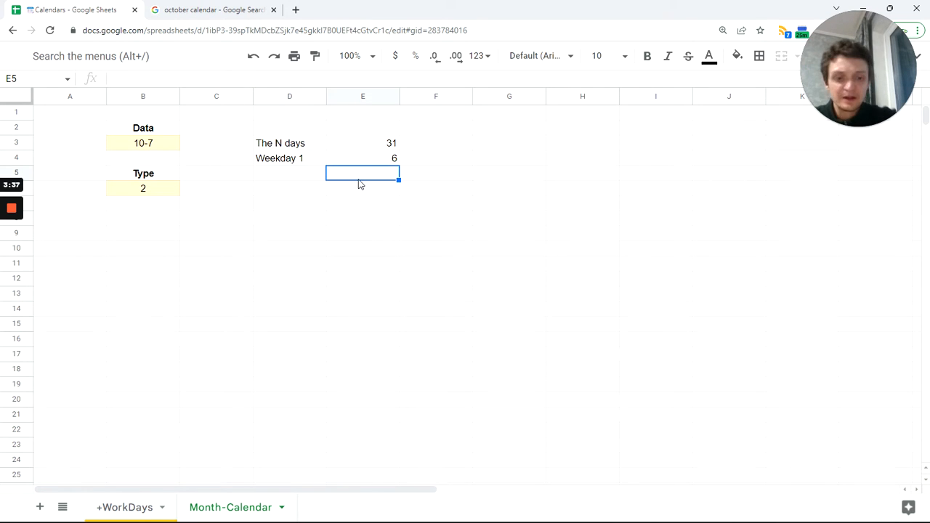
text(=)
click(381, 144)
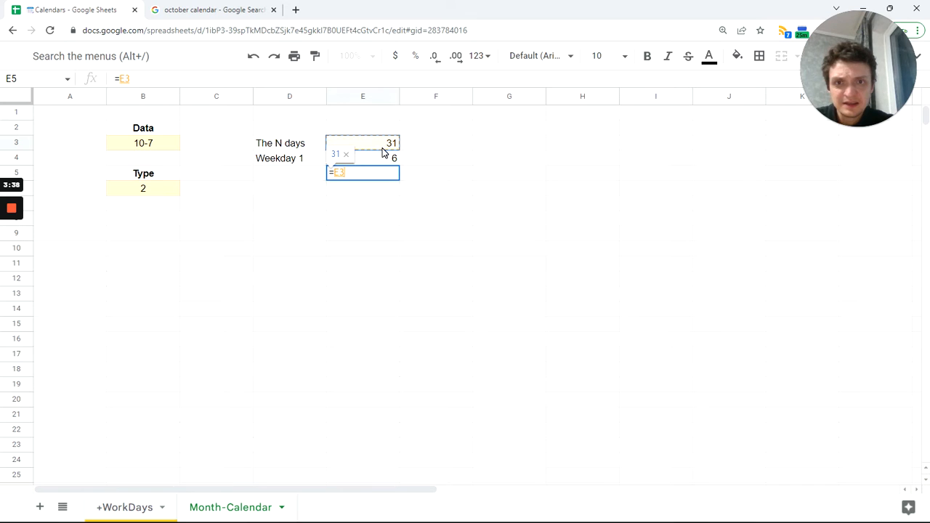
text(+)
click(377, 160)
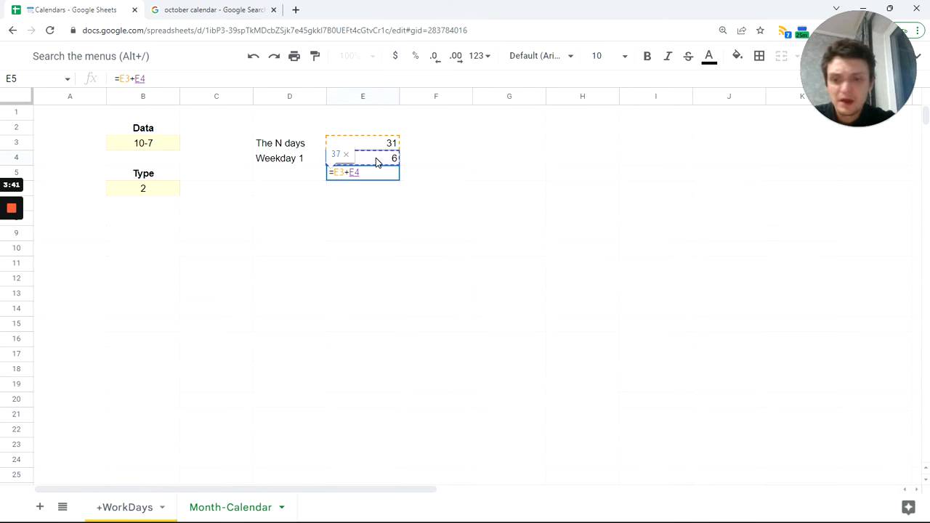
text(-1)
key(Tab)
key(Left)
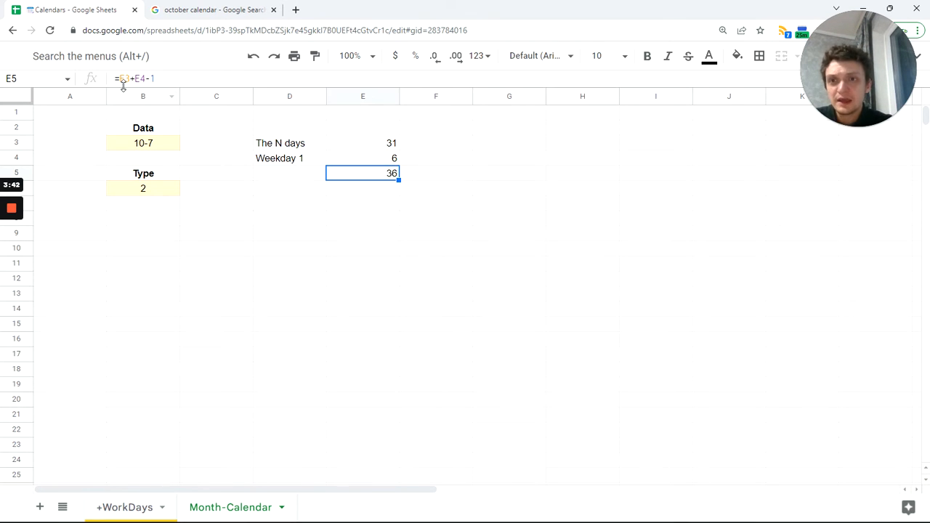
Convert the E5 slot total to weeks by changing its formula to =(E3+E4-1)/7
click(118, 78)
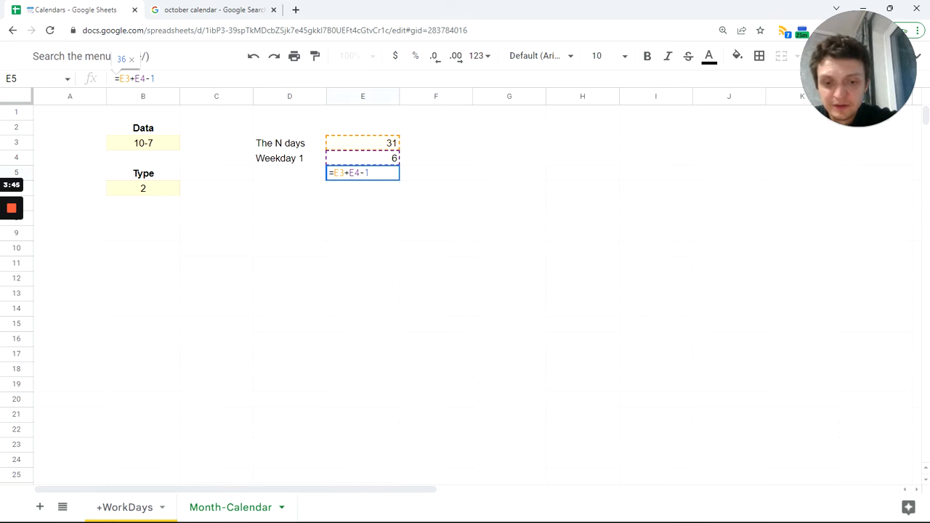
text(()
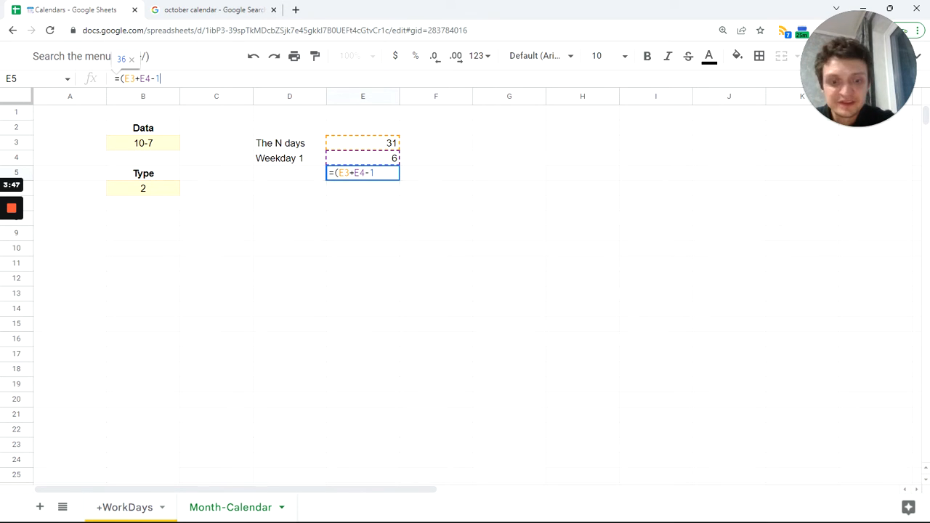
text(/7)
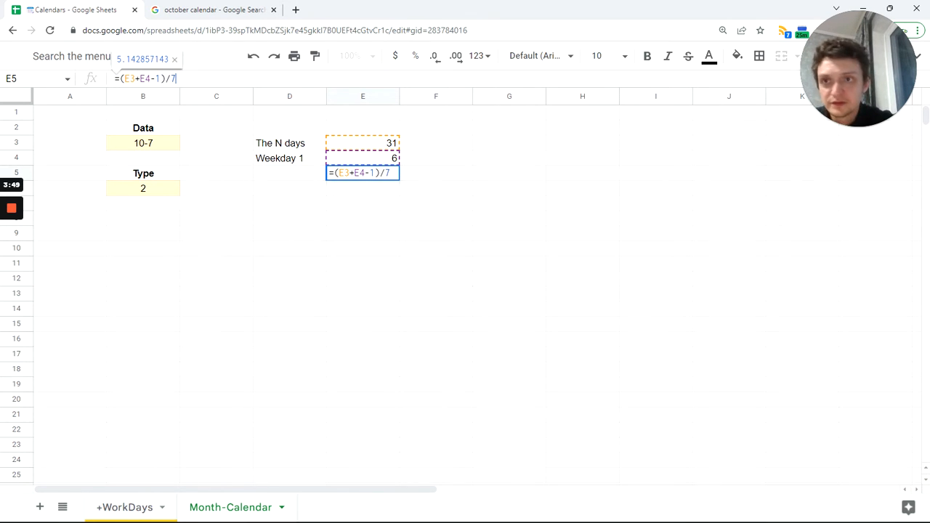
key(Return)
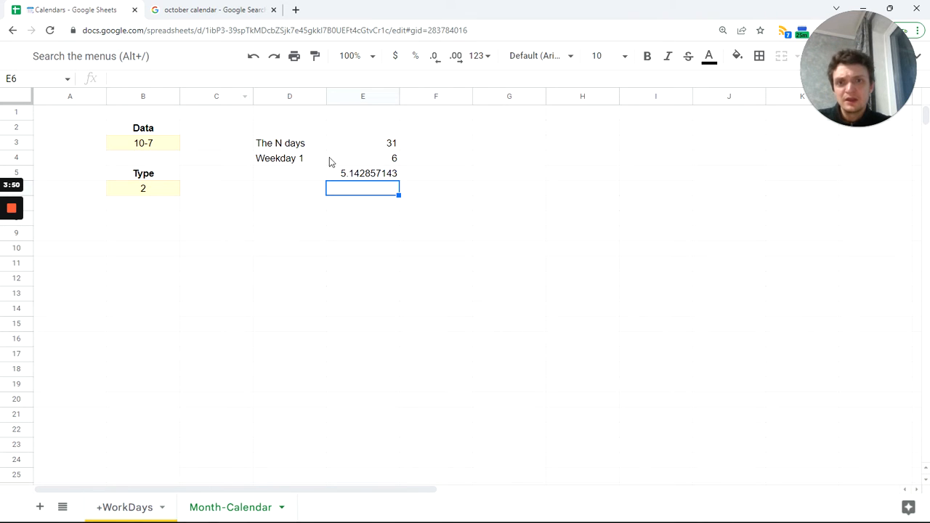
Round the week count in E5 up with =ROUNDUP((E3+E4-1)/7) and compare it with the October 2022 calendar image
click(355, 174)
drag(177, 78, 120, 79)
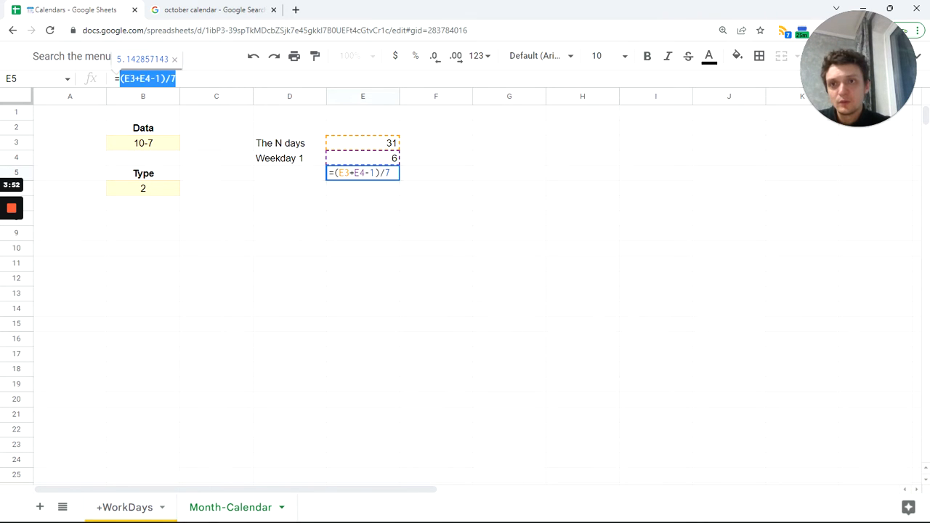
key(ctrl+x)
text(roun)
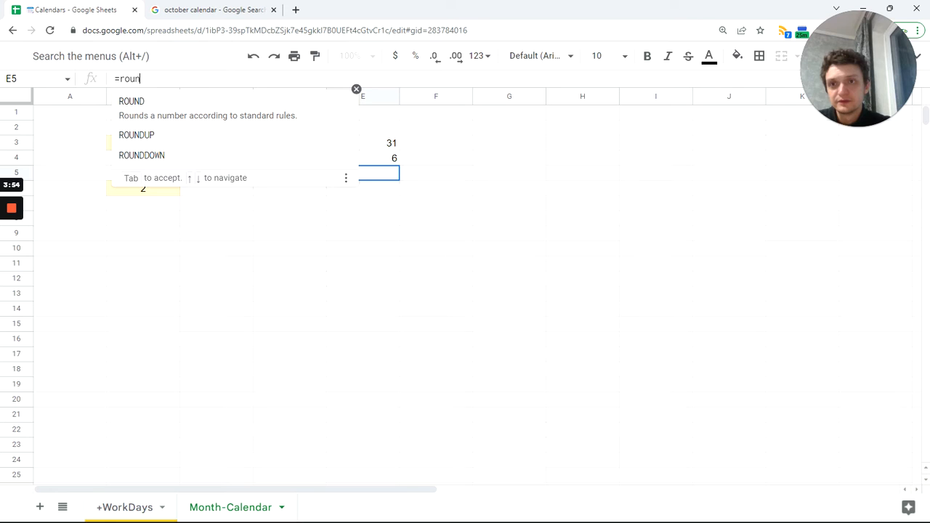
text(du)
key(Tab)
key(ctrl+v)
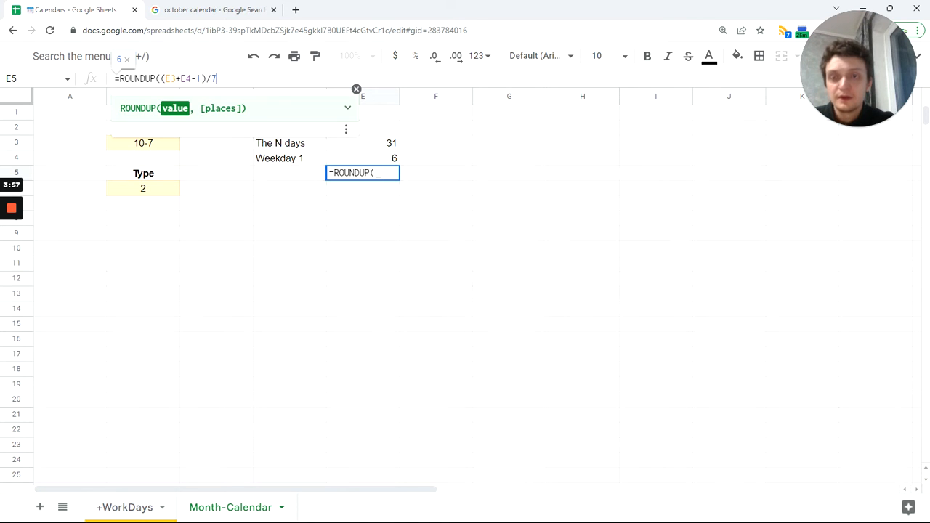
key(Tab)
click(355, 178)
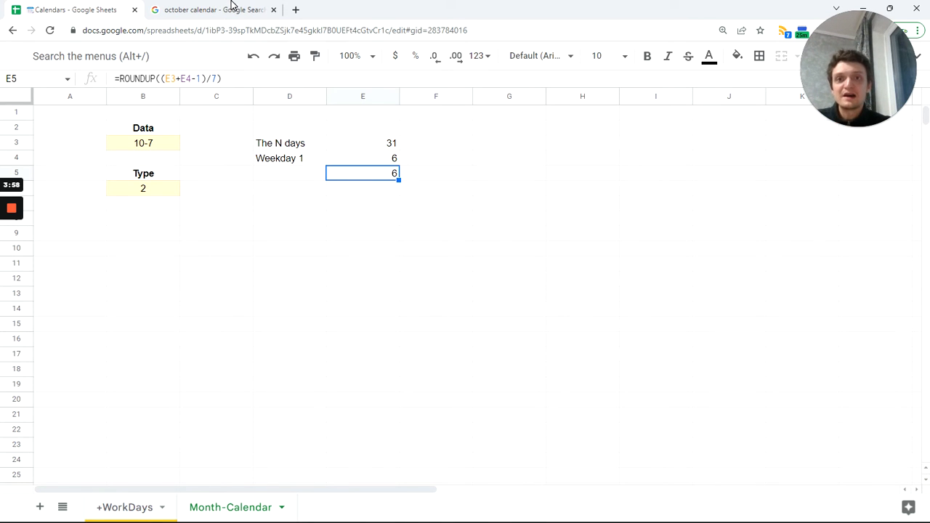
click(234, 8)
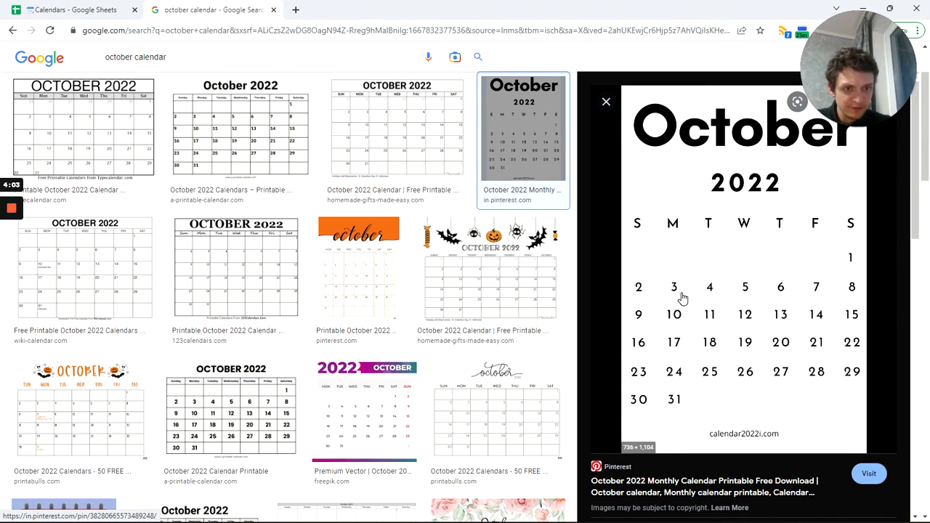
click(73, 10)
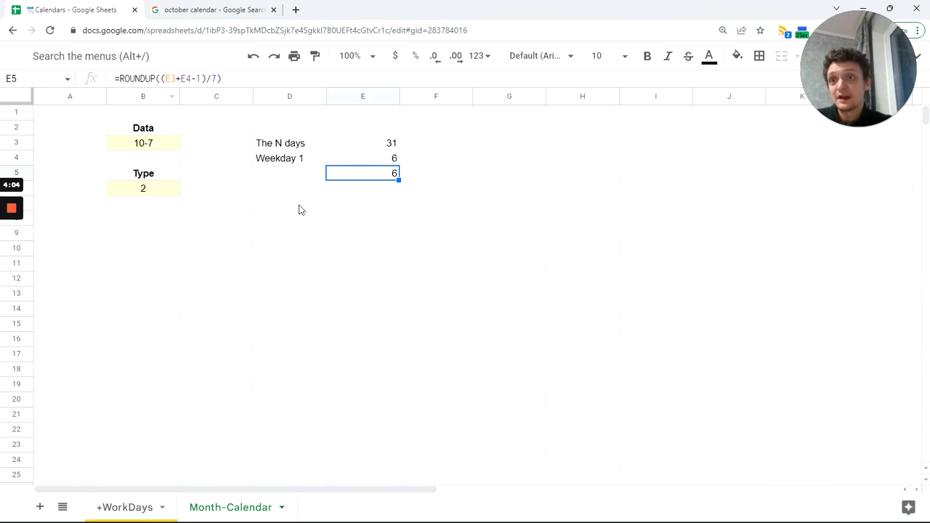
Label the rounded week count by entering "Lines" in cell D5
click(304, 164)
click(304, 177)
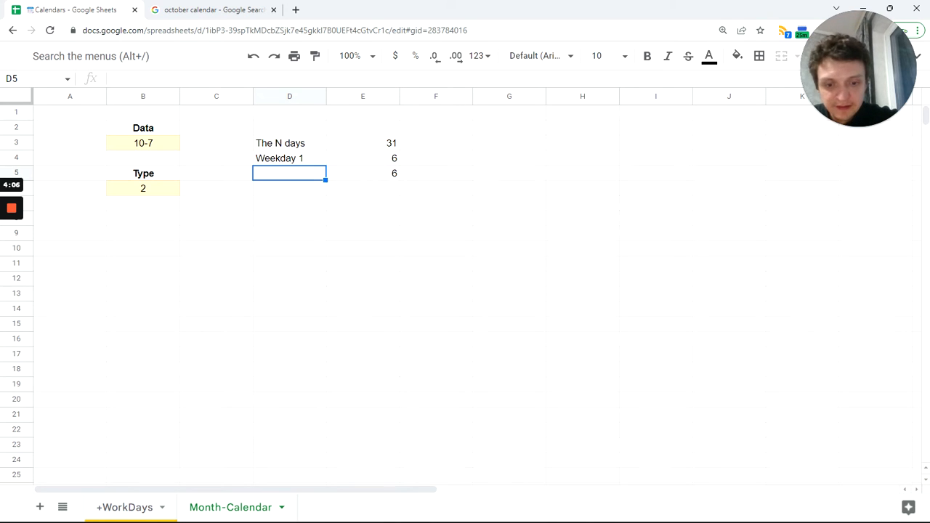
text(Lines)
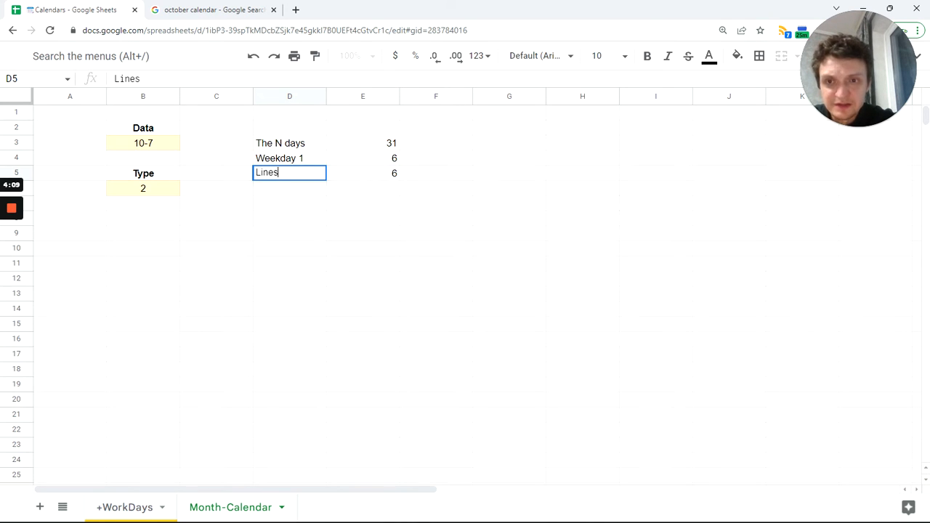
key(Tab)
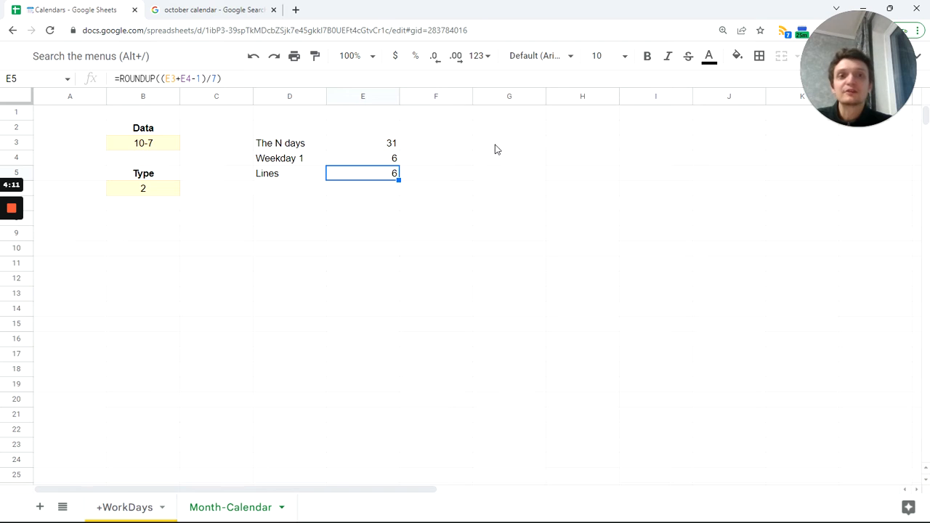
Enter the weekday initials M, T, W, T, F, S, S as calendar headers across G2:M2
click(509, 96)
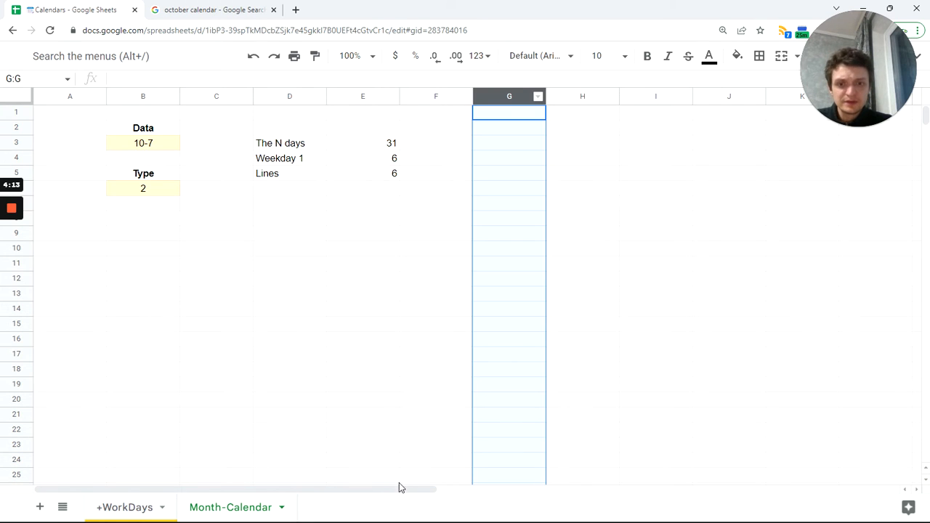
click(512, 134)
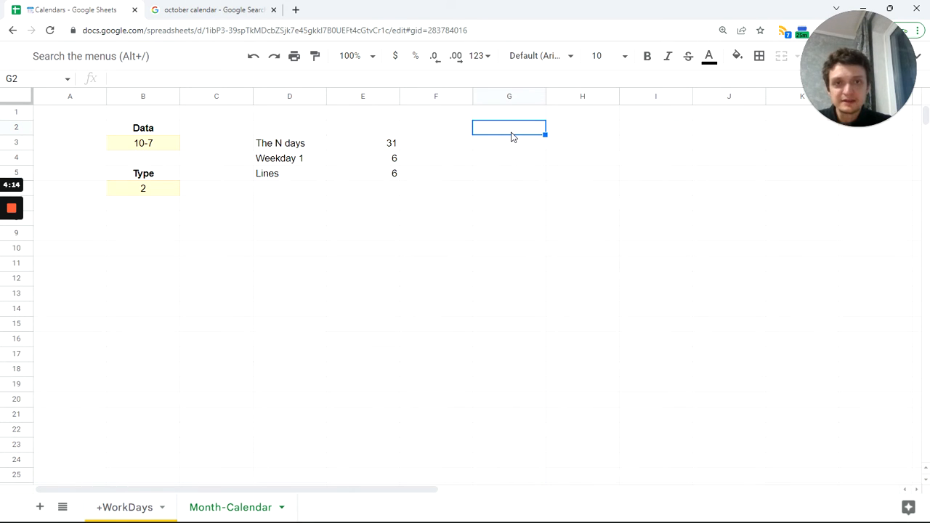
text(M)
key(Tab)
text(T)
key(Tab)
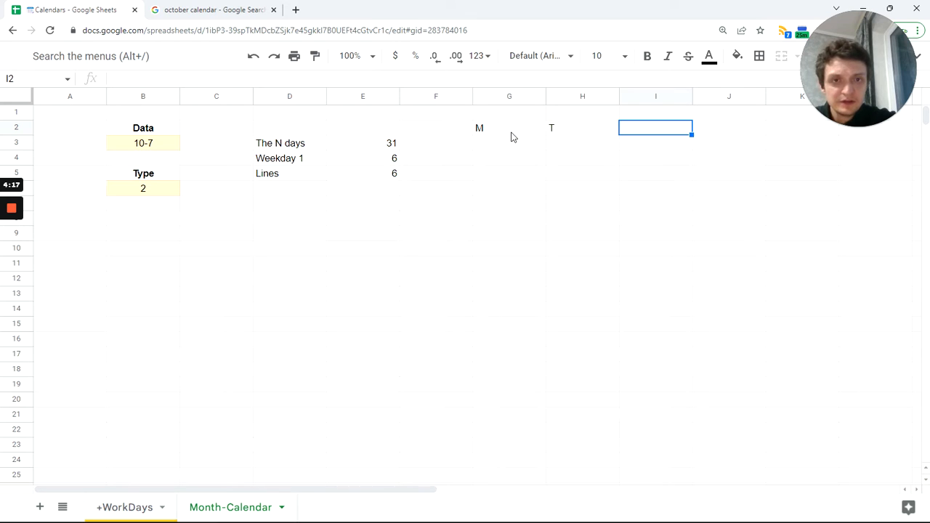
text(W)
key(Tab)
text(T)
key(Tab)
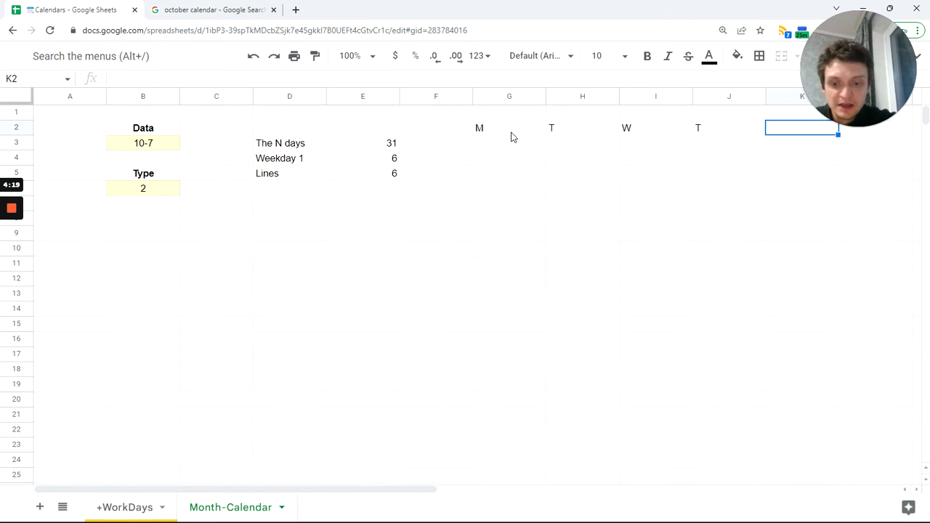
text(F)
key(Tab)
text(S)
key(Tab)
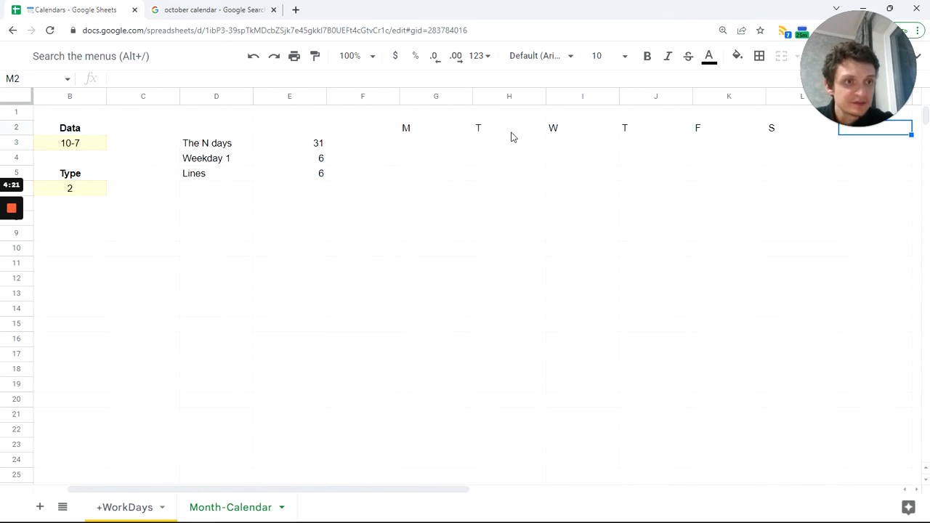
text(S)
key(Tab)
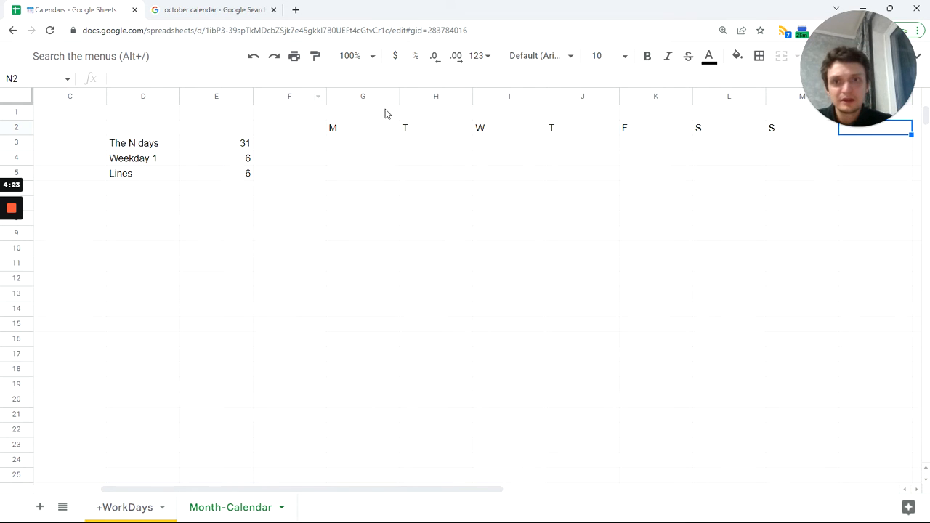
Narrow columns G to M evenly to calendar-cell width and centre their contents horizontally
drag(368, 100, 839, 134)
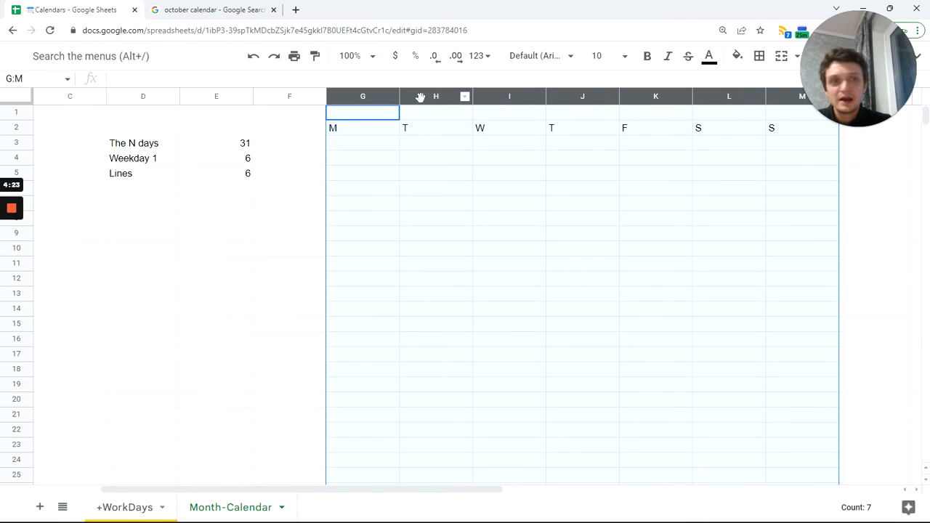
drag(401, 95, 346, 96)
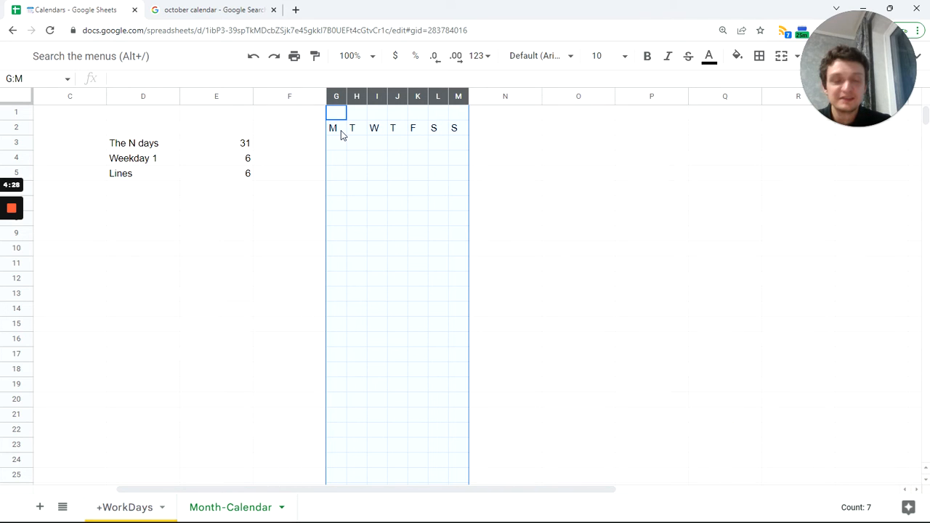
drag(342, 133, 457, 129)
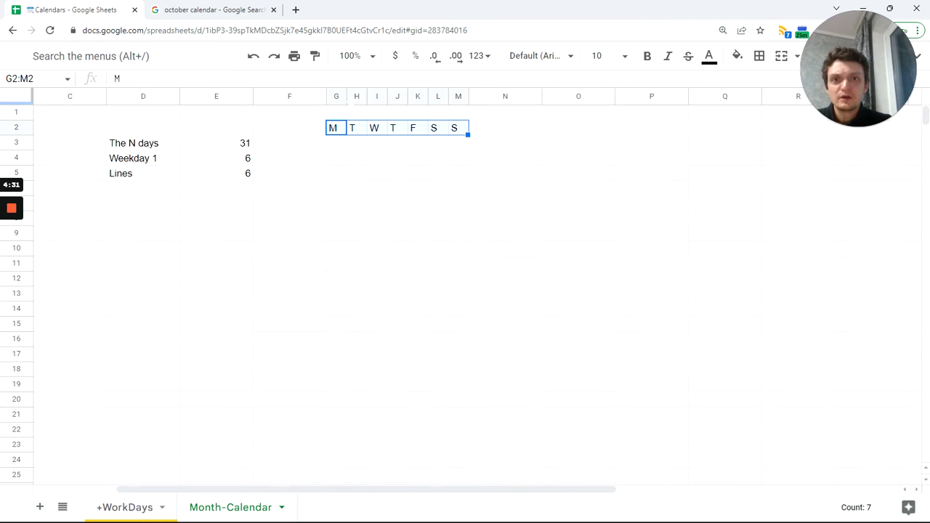
drag(335, 96, 456, 96)
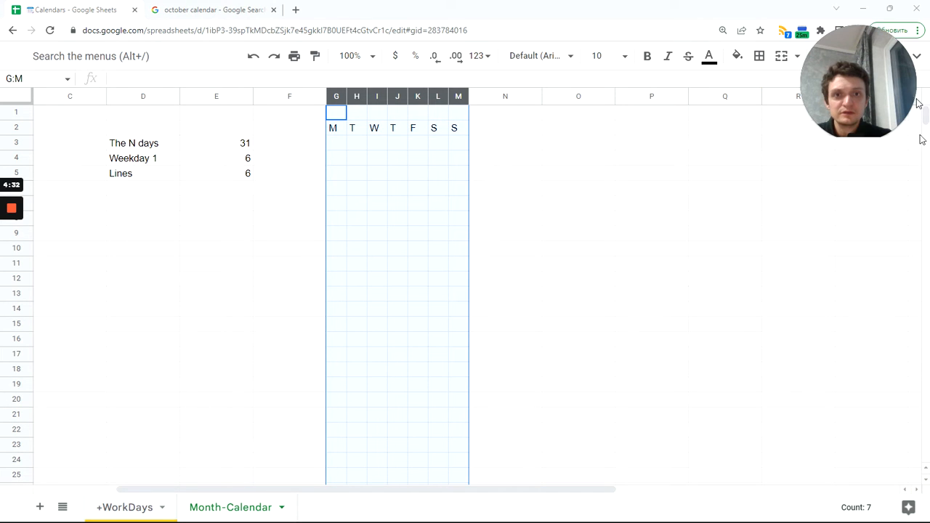
click(822, 57)
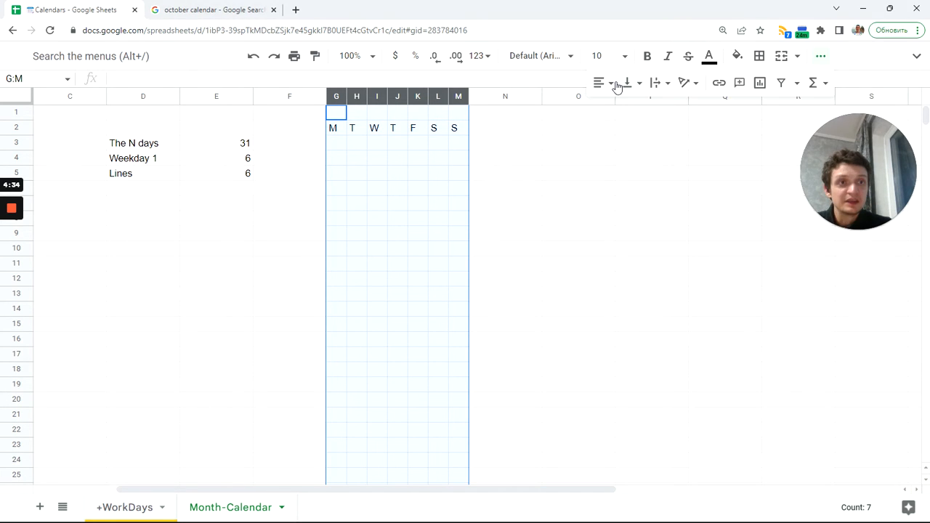
click(613, 85)
click(627, 109)
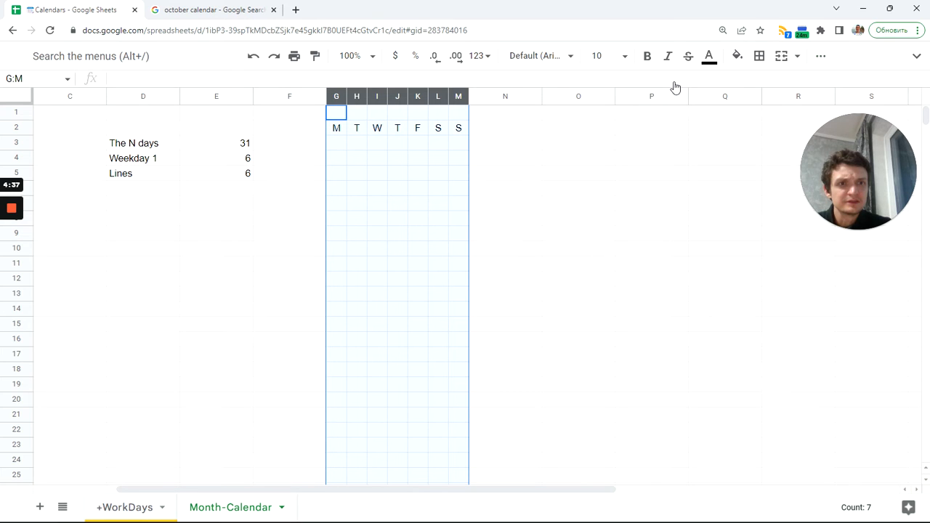
Fill the calendar grid below the weekday headers by entering =SEQUENCE(E5,7) in G3
click(377, 158)
click(331, 144)
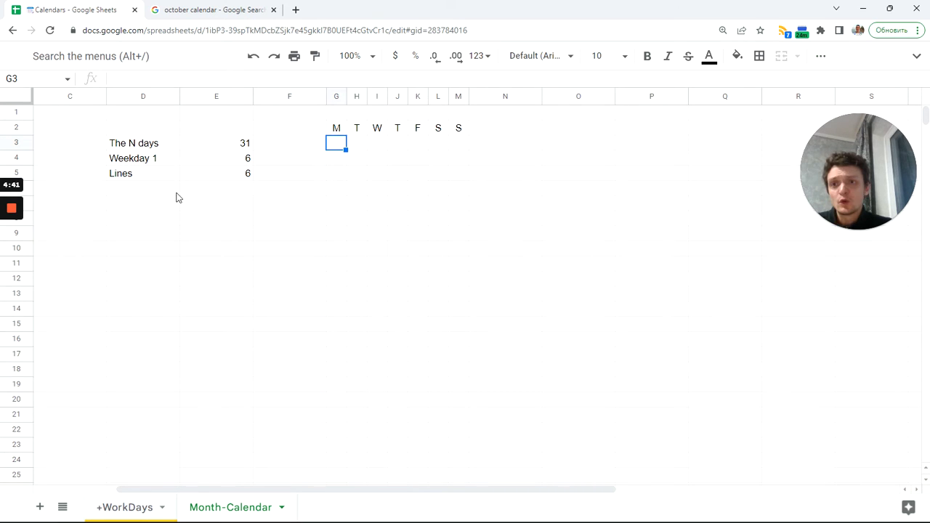
click(235, 178)
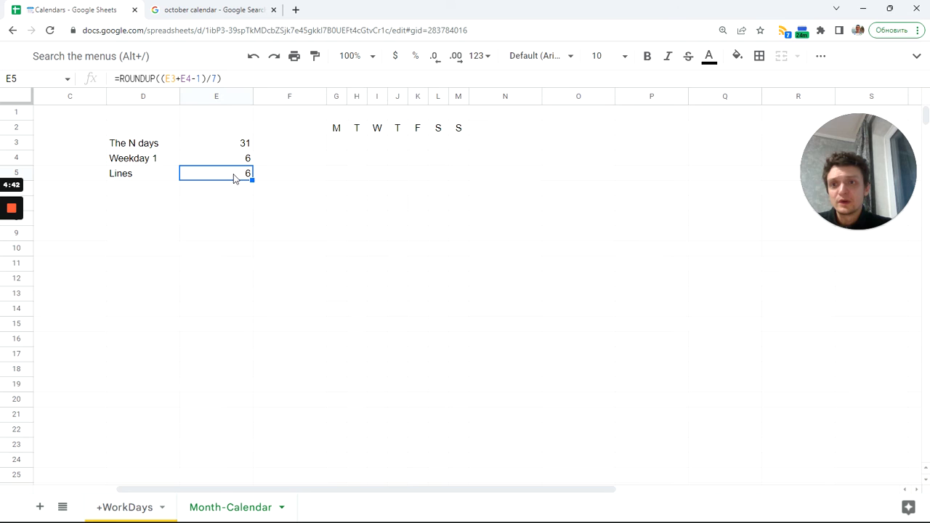
click(336, 146)
text(=se)
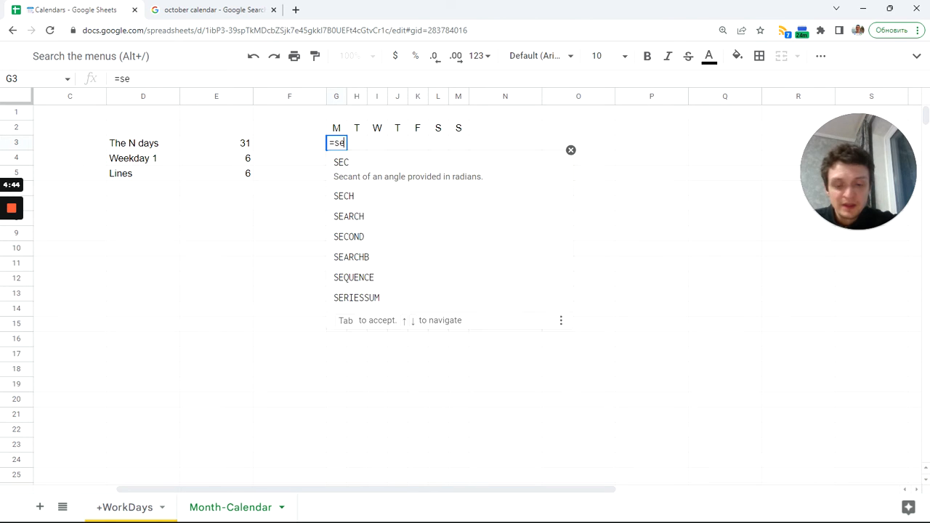
text(q)
key(Tab)
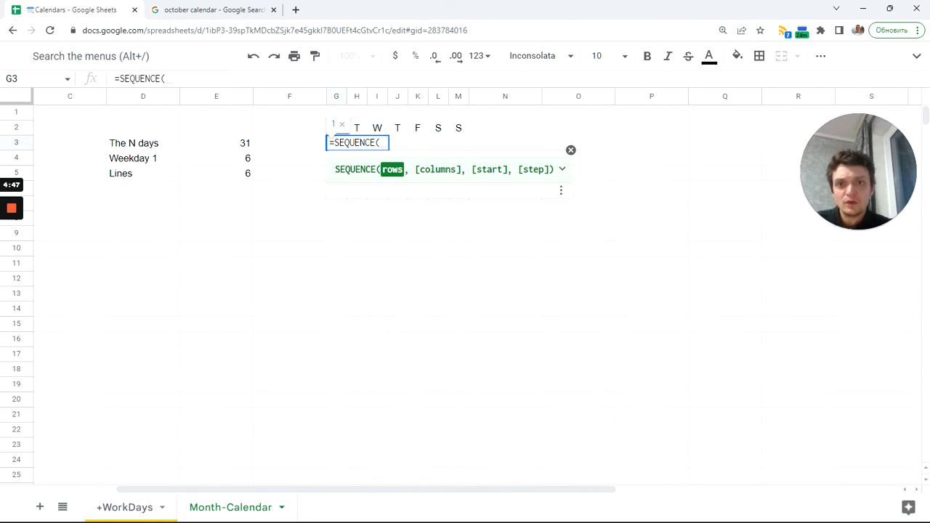
click(234, 178)
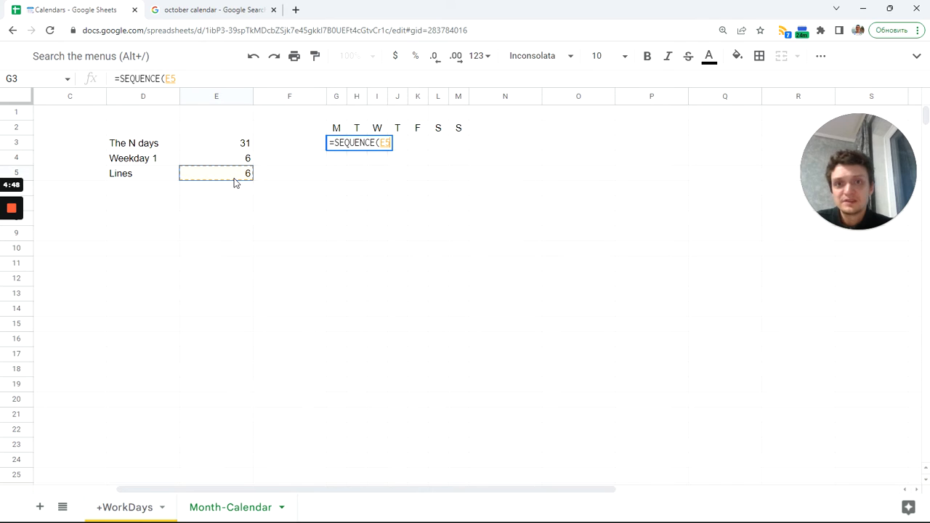
text(,)
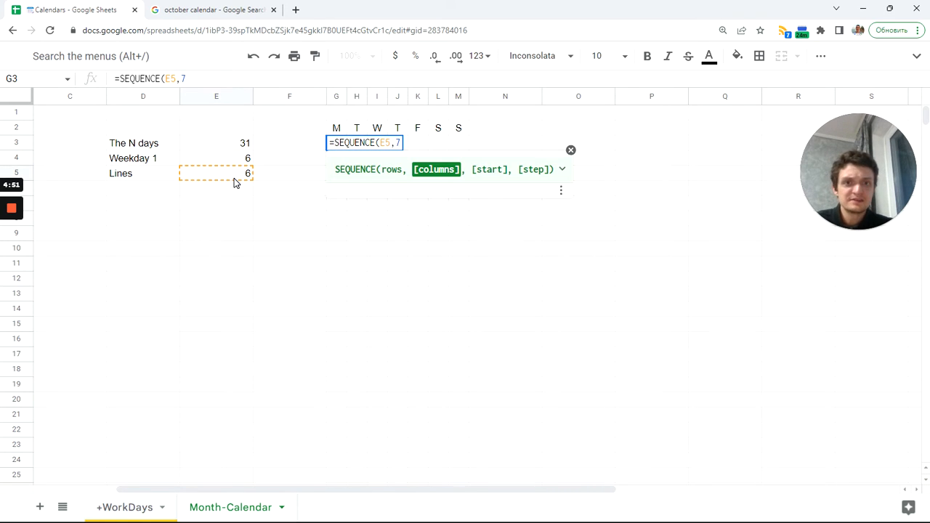
text(7)
key(Tab)
click(342, 145)
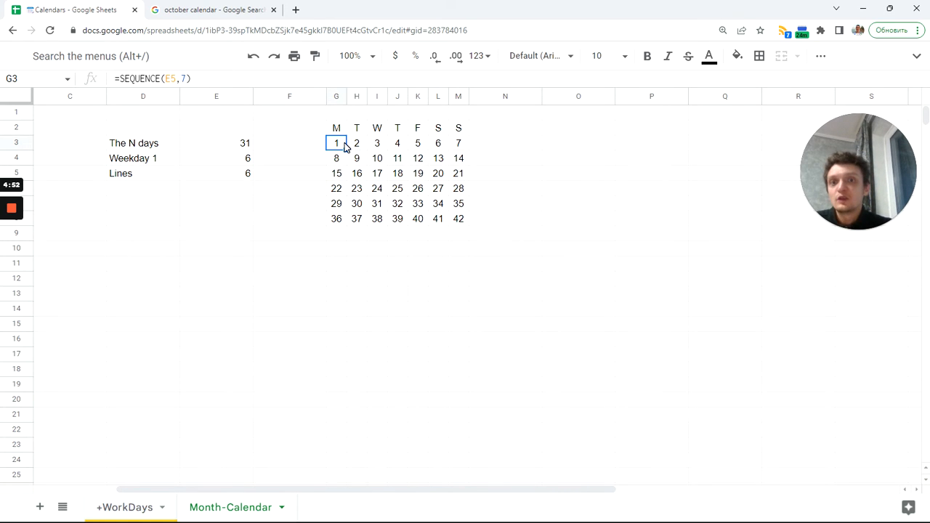
click(458, 219)
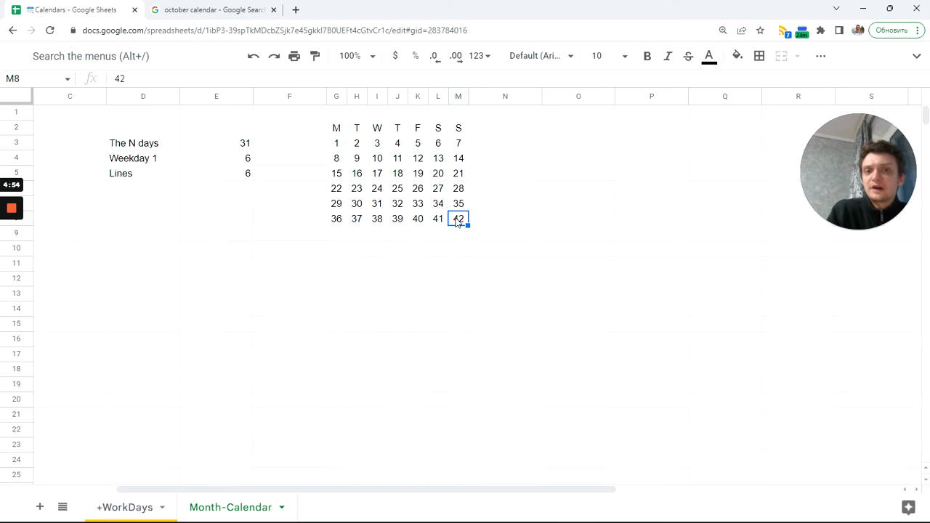
Add -1*E4 as the start argument of the SEQUENCE formula in G3
click(345, 146)
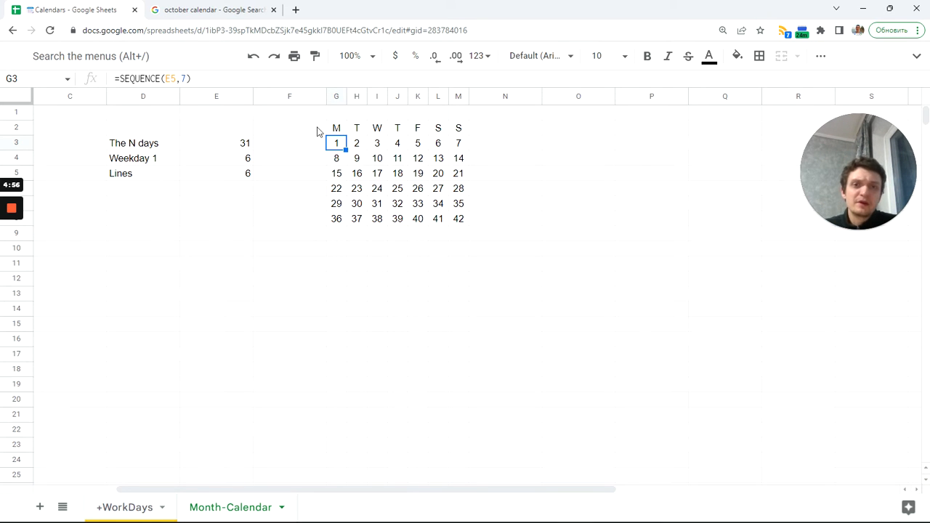
click(187, 79)
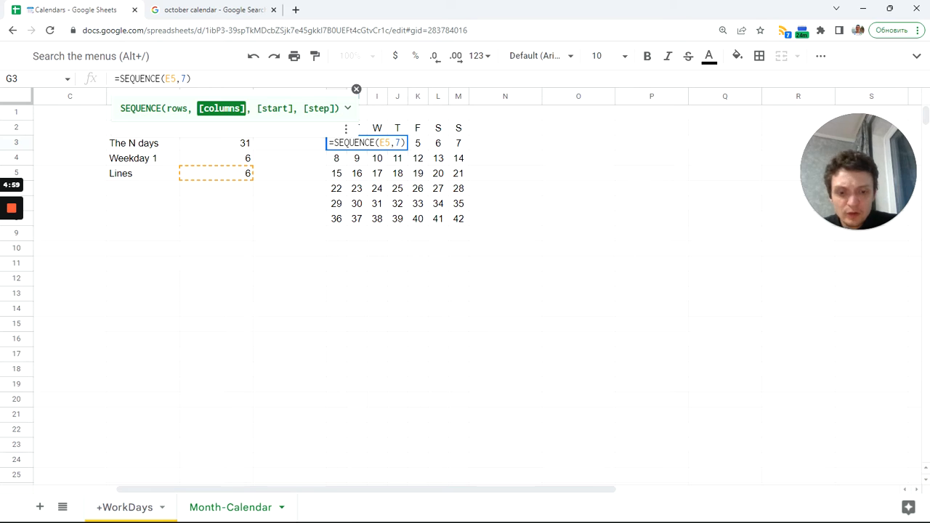
text(, )
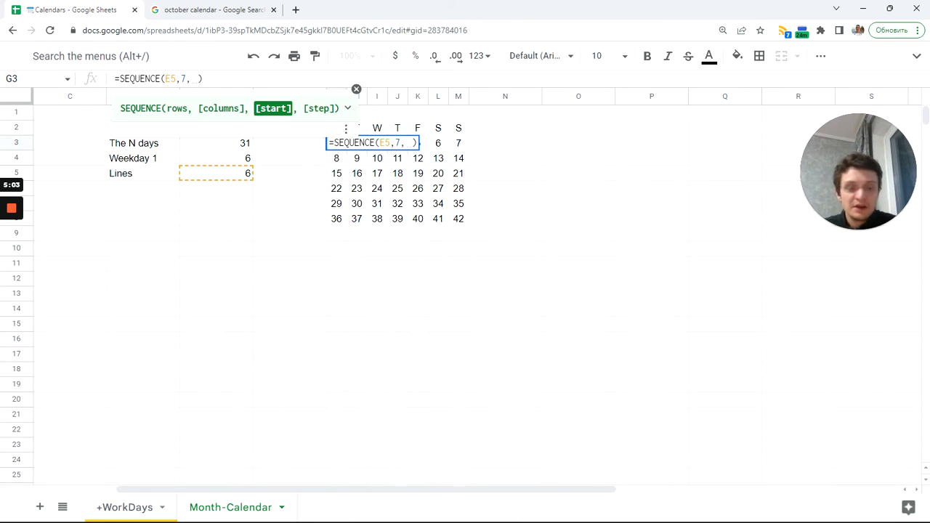
text(-)
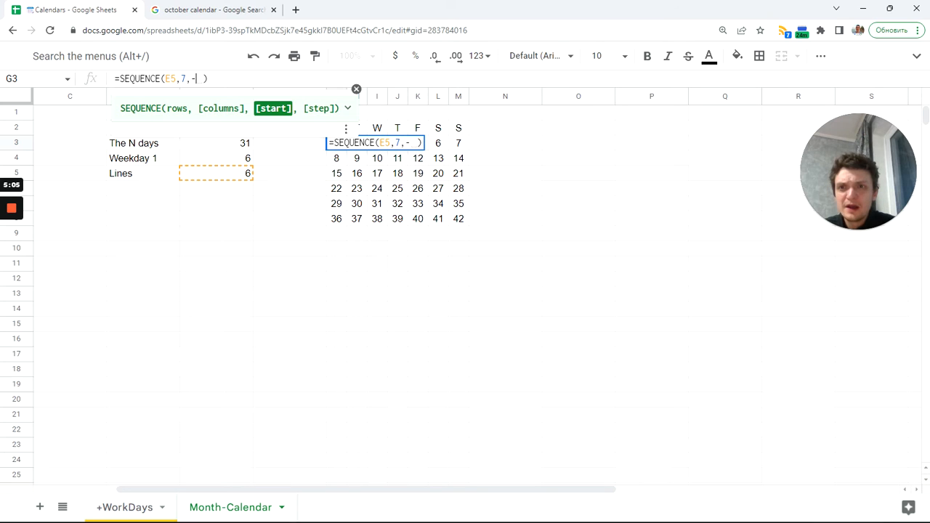
text(1*)
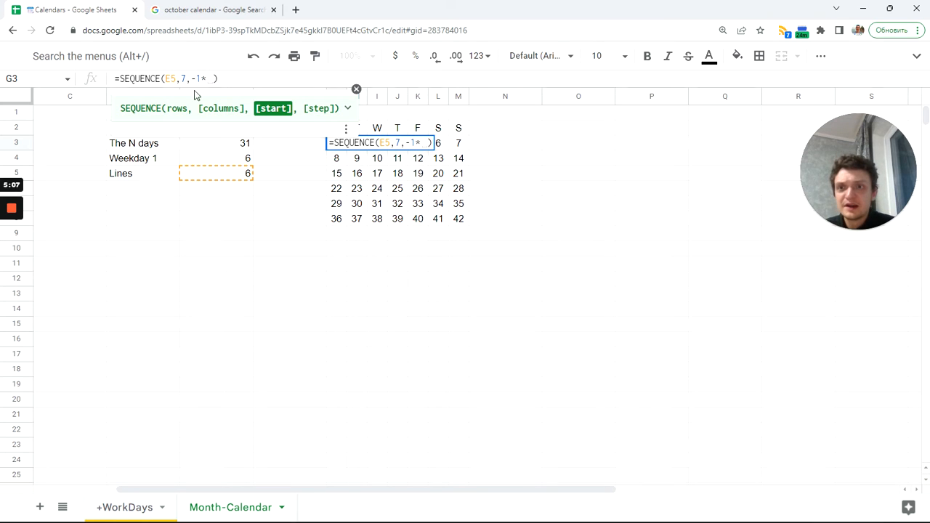
click(224, 160)
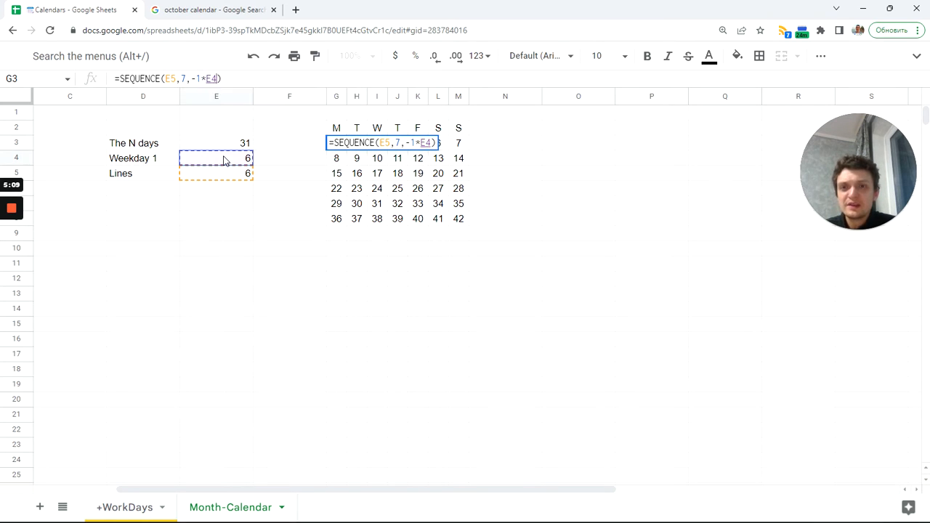
key(Tab)
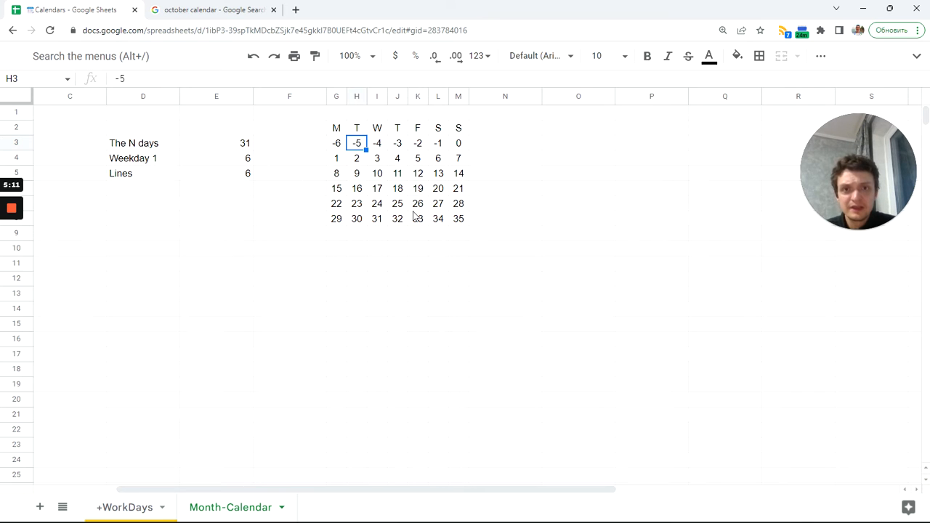
Try to offset the calendar start by one by changing the formula in G3 to =SEQUENCE(E5,7,-1*E4+1)
click(338, 145)
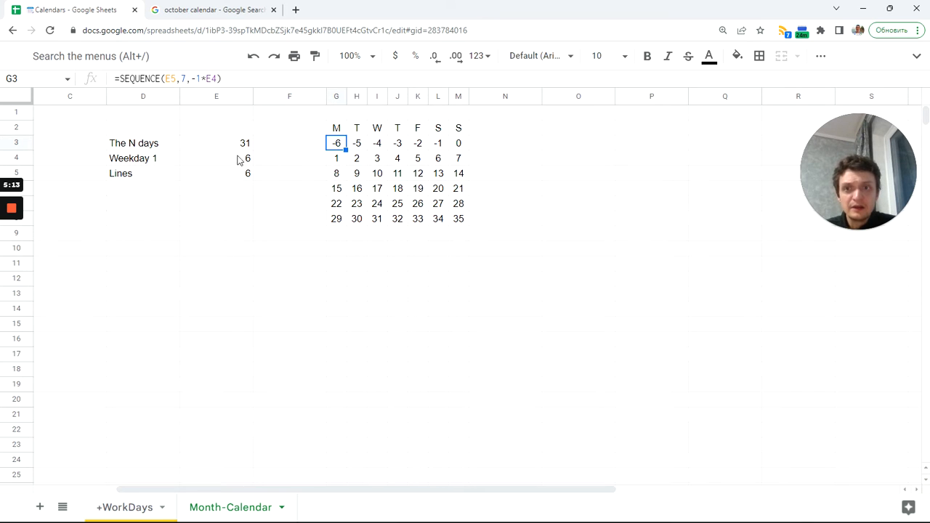
click(242, 158)
click(338, 143)
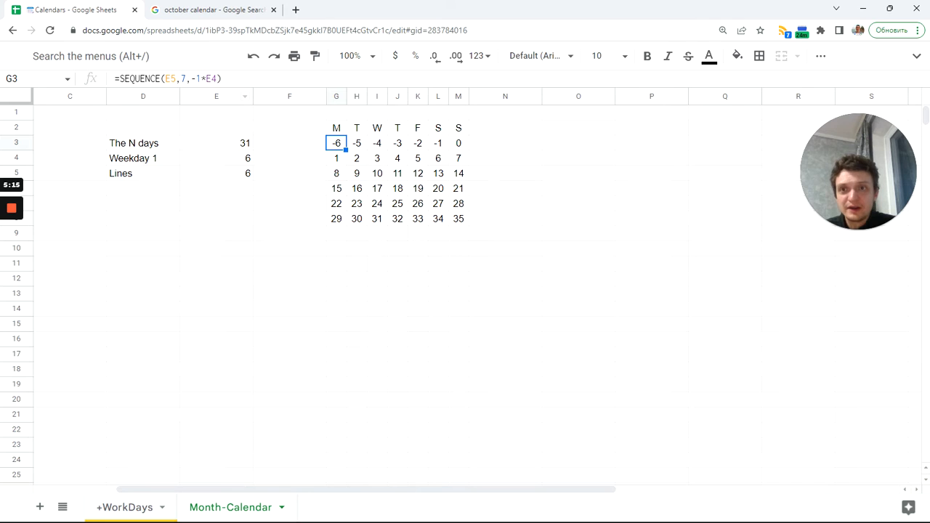
double_click(338, 143)
text(+1)
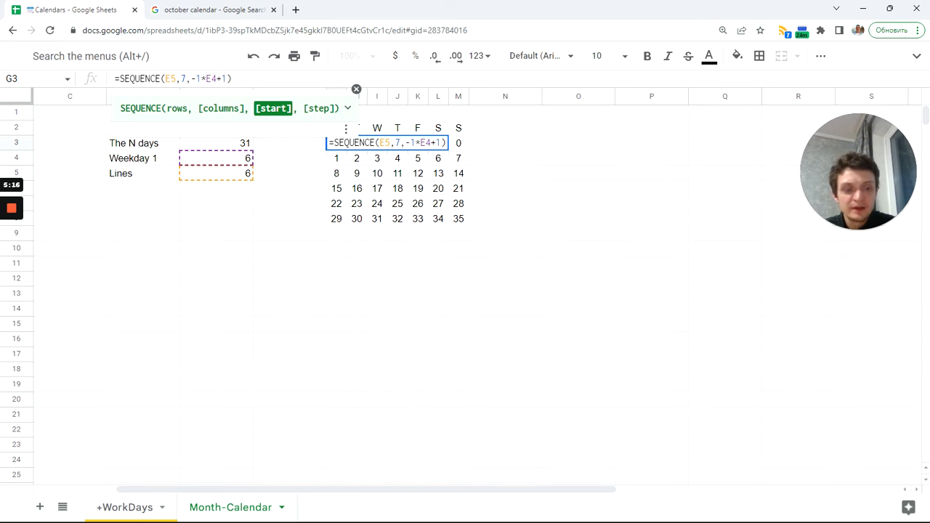
key(Return)
Compare the position of day 1 in the grid with the October 2022 calendar image in the Google search tab
click(454, 147)
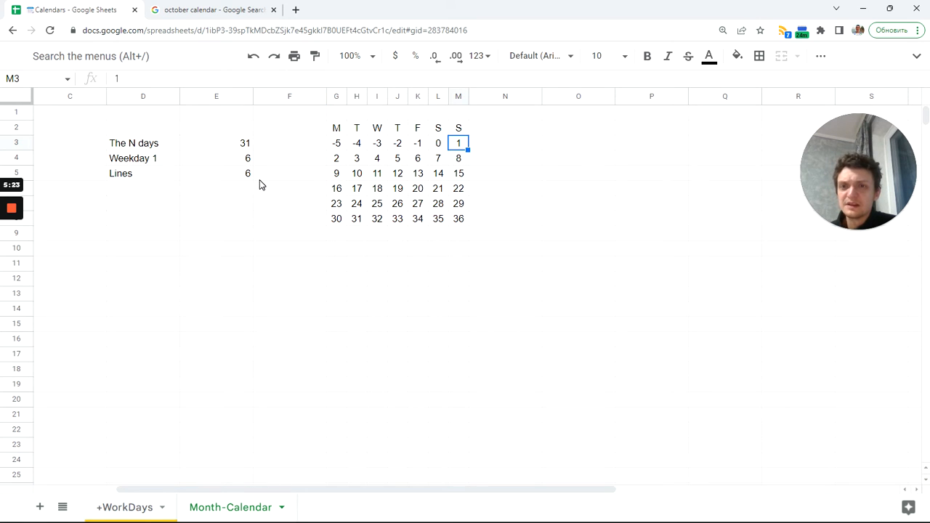
click(210, 10)
drag(848, 183, 807, 93)
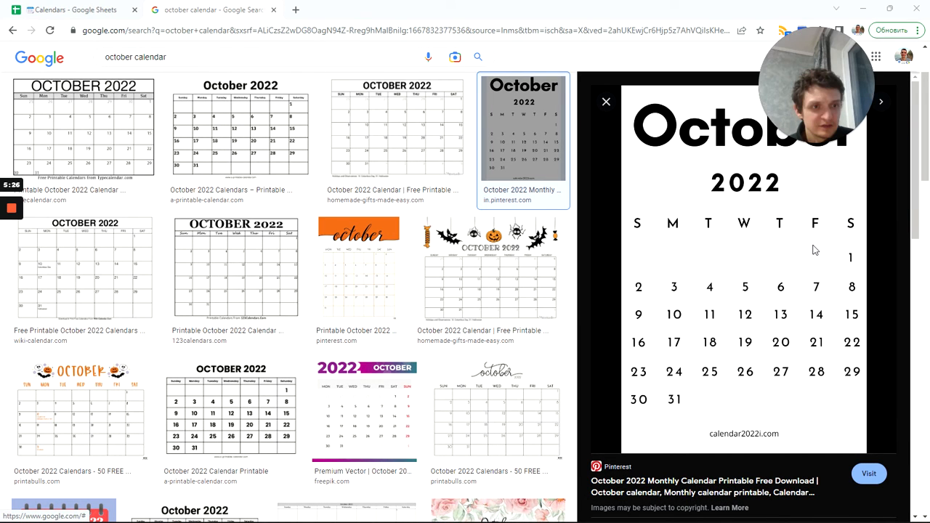
click(77, 9)
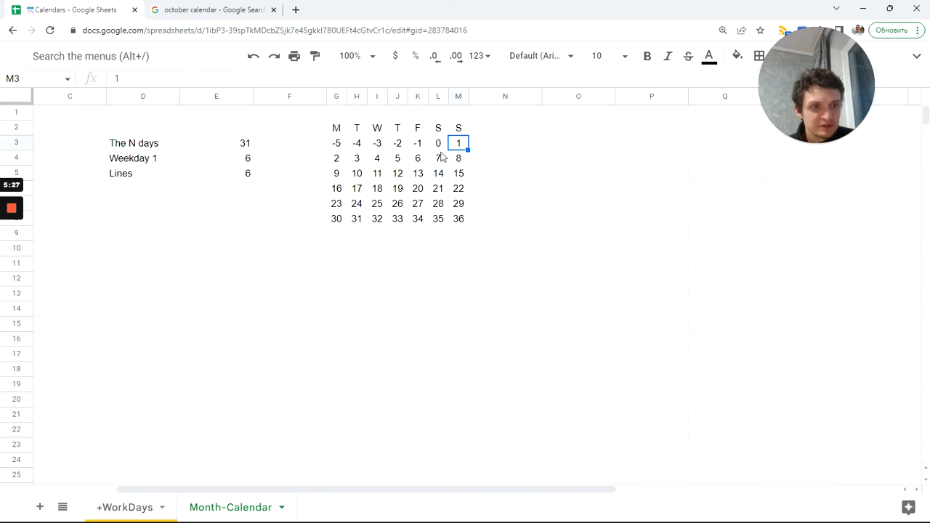
Set the start argument of the SEQUENCE formula in G3 to -1*E4+2
click(336, 144)
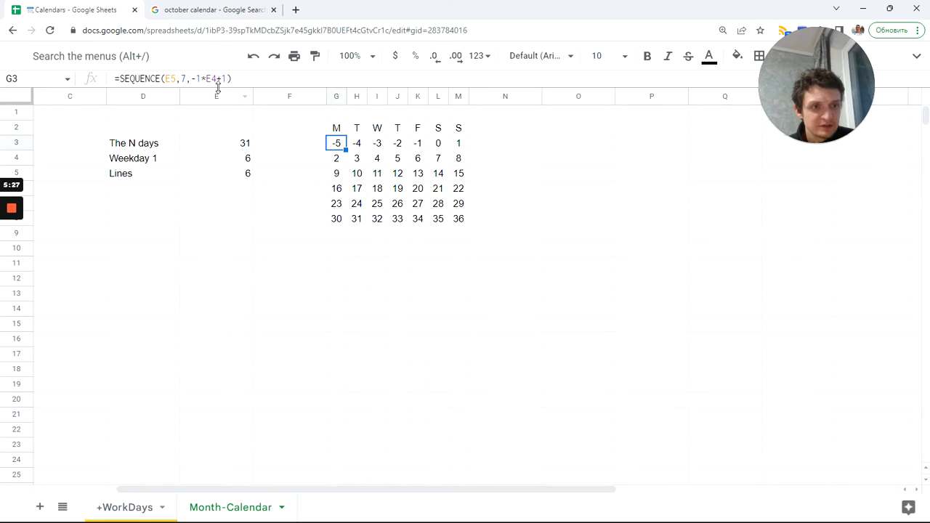
key(F2)
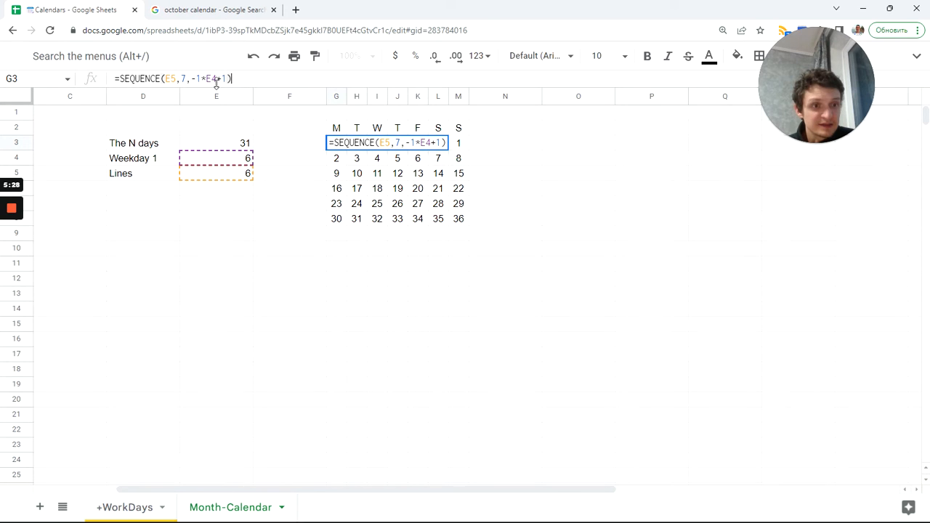
double_click(210, 79)
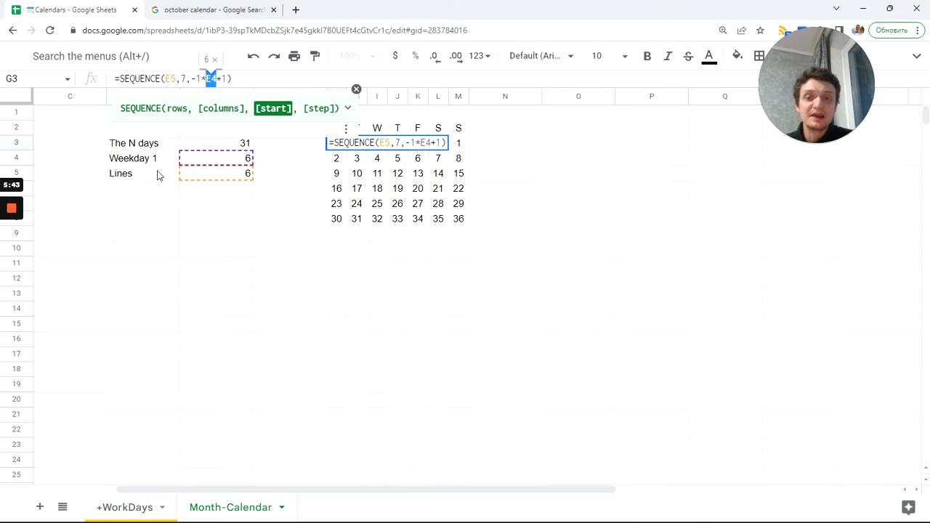
double_click(224, 78)
text(2)
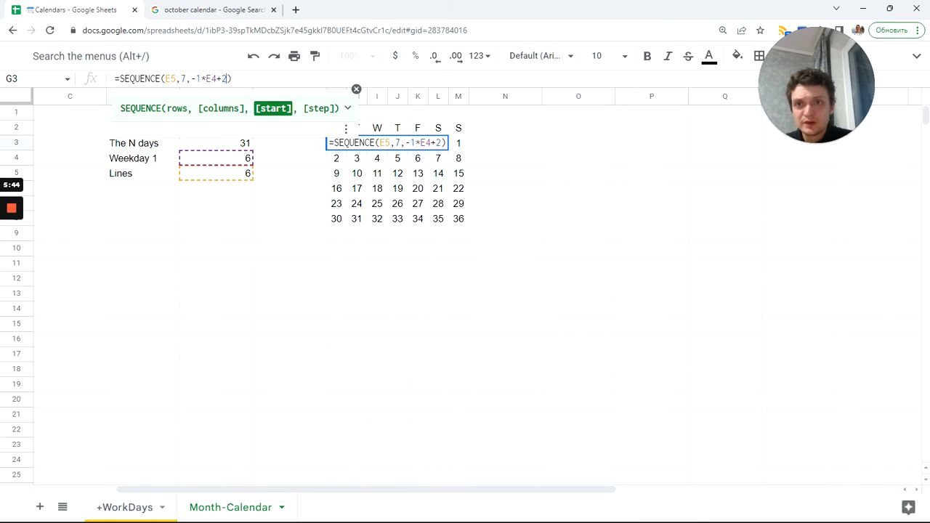
key(Tab)
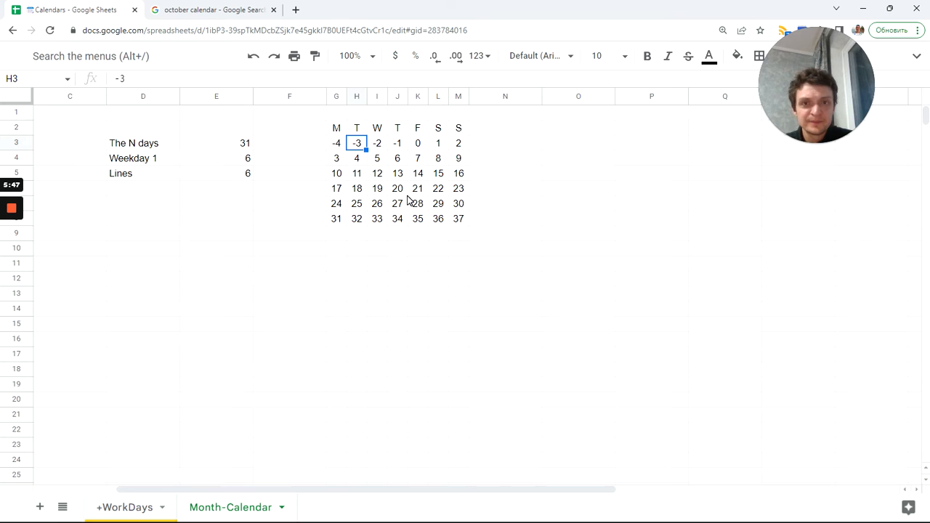
Check the first-weekday value in E4 against the first calendar row and the weekday under which day 31 falls
click(439, 145)
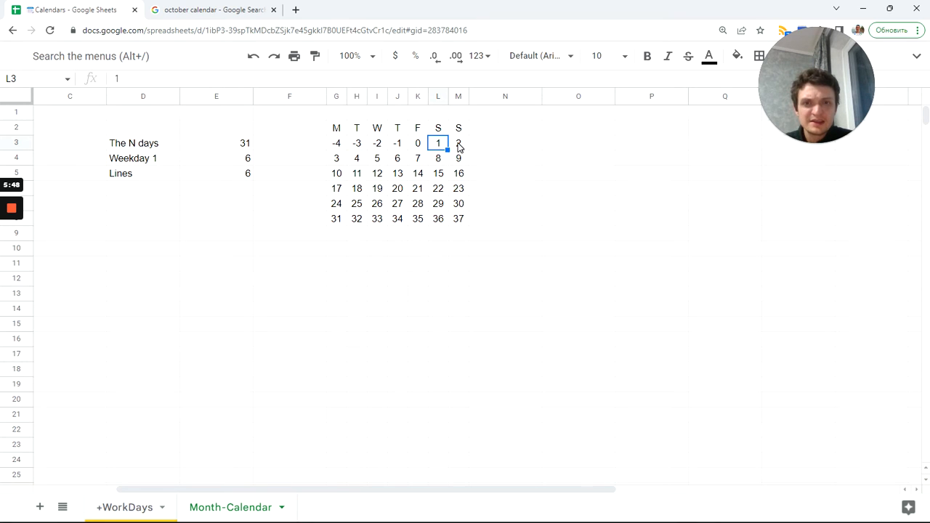
click(457, 147)
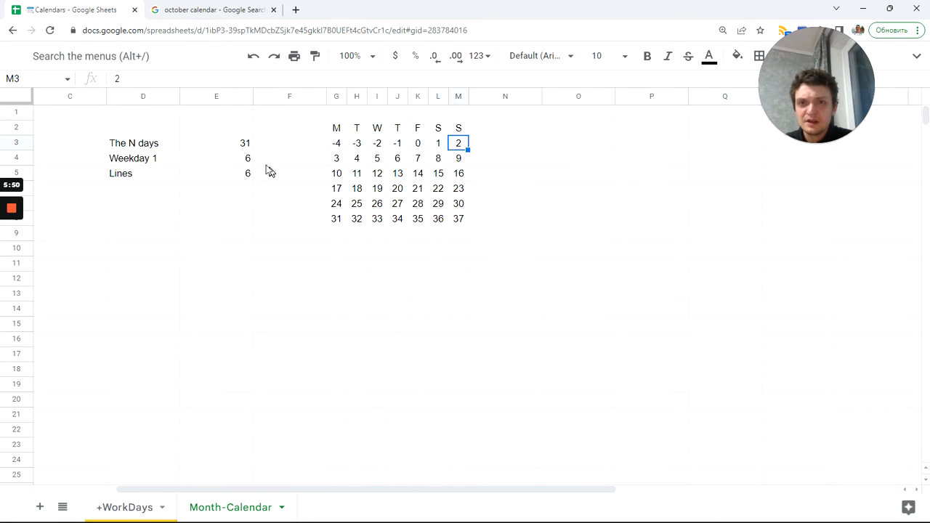
click(242, 158)
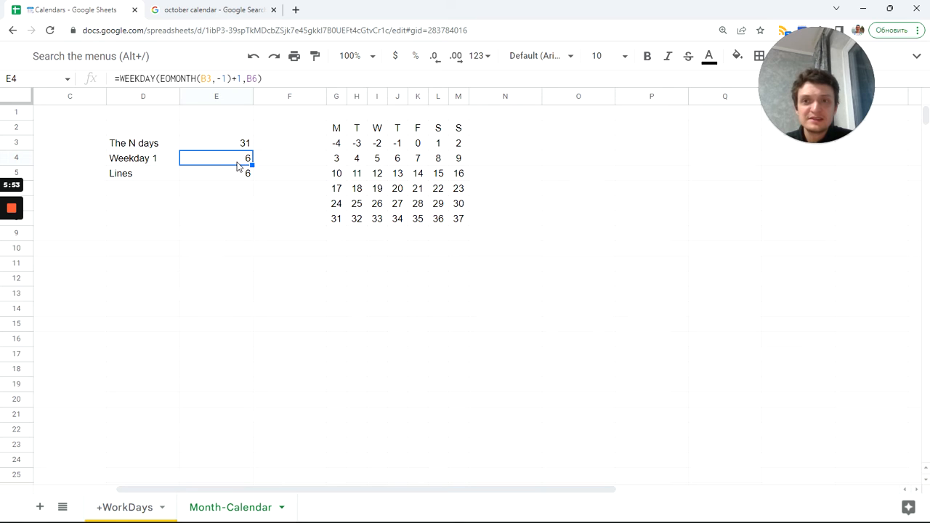
click(340, 145)
click(357, 145)
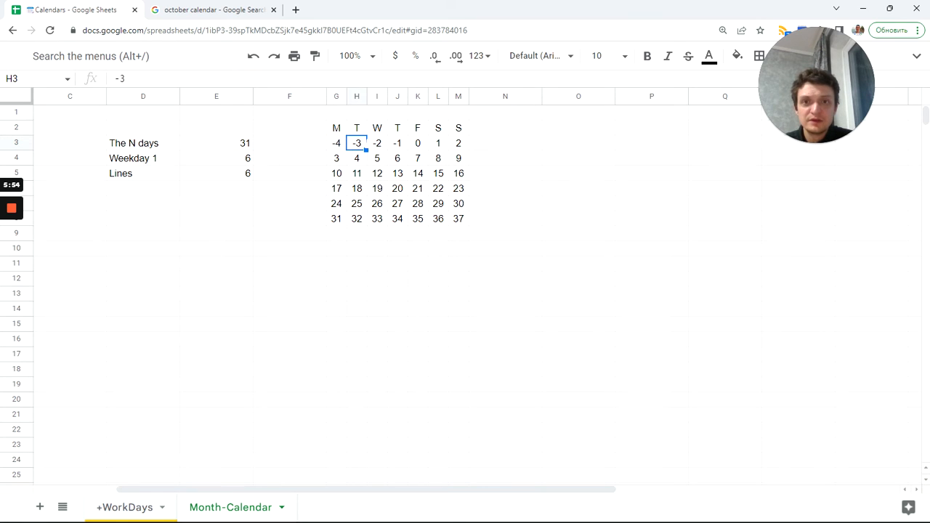
key(Right)
key(Right)
key(Right)
key(Right)
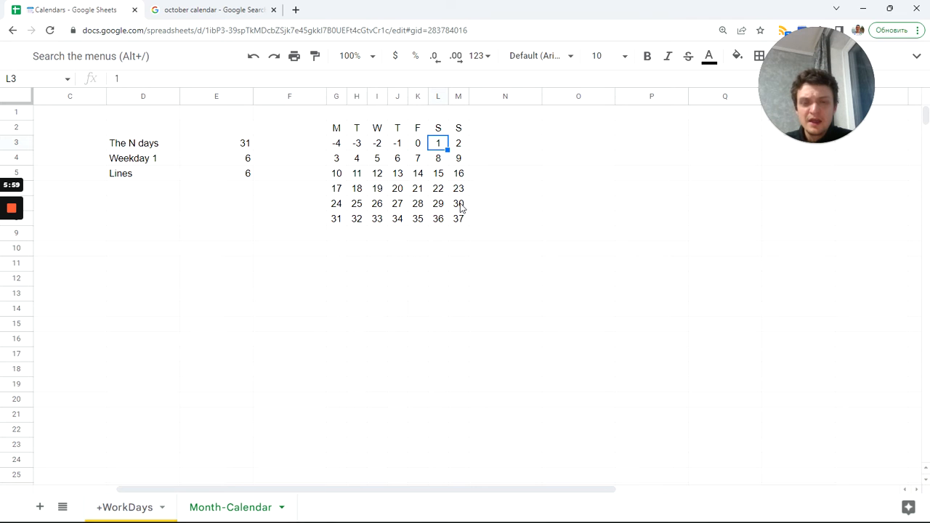
click(338, 221)
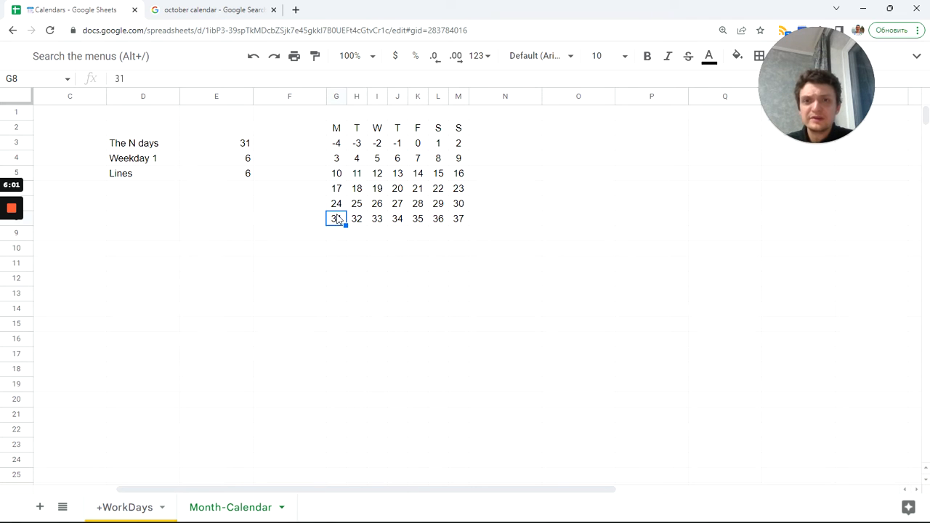
Examine several October 2022 calendar images in the Google search tab for their week layout, and return to the spreadsheet
click(212, 8)
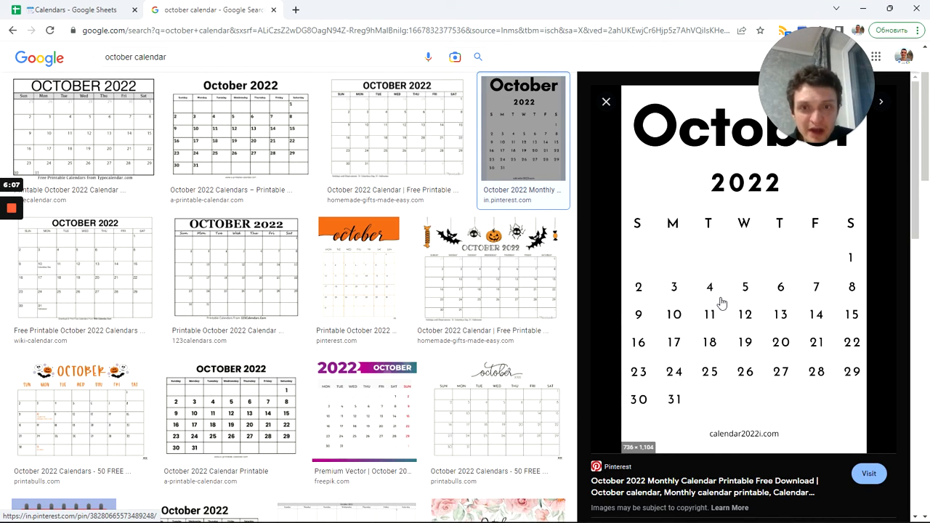
click(216, 280)
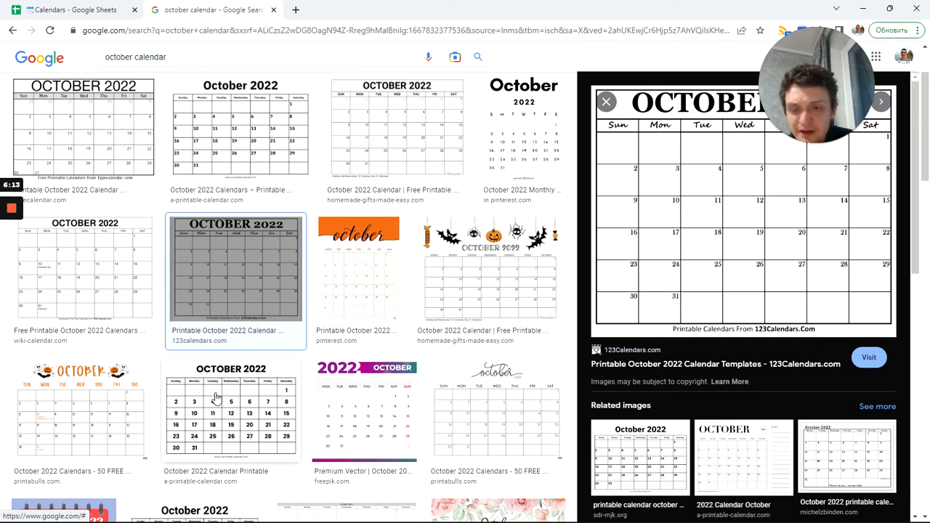
scroll(263, 305, up, 1)
scroll(706, 360, down, 3)
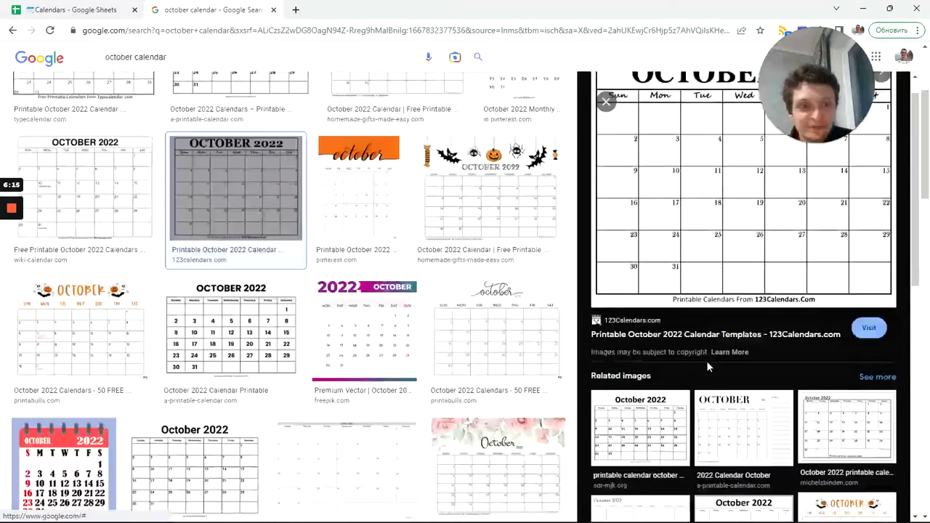
click(743, 414)
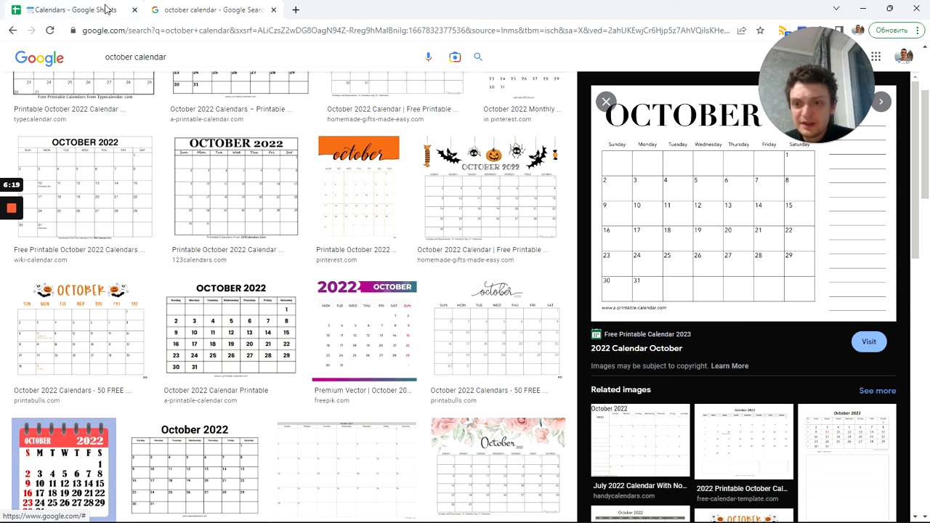
click(217, 441)
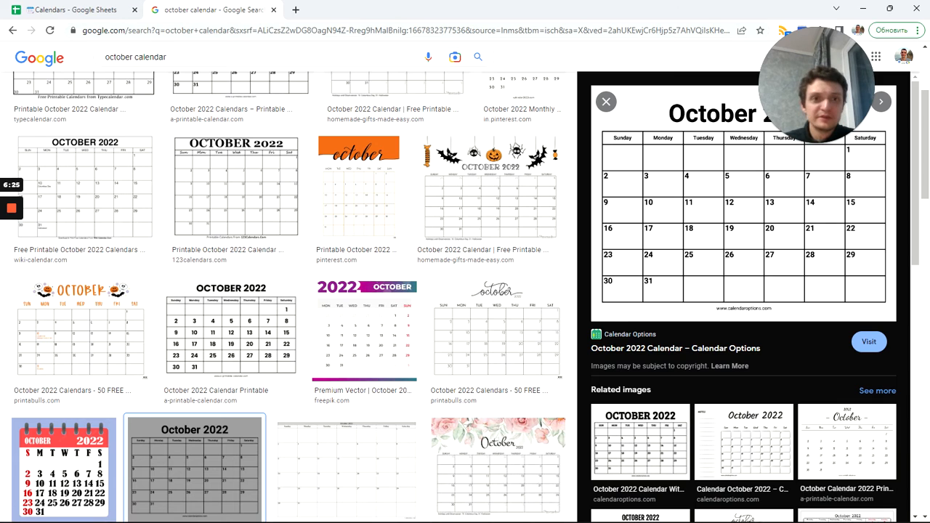
click(73, 10)
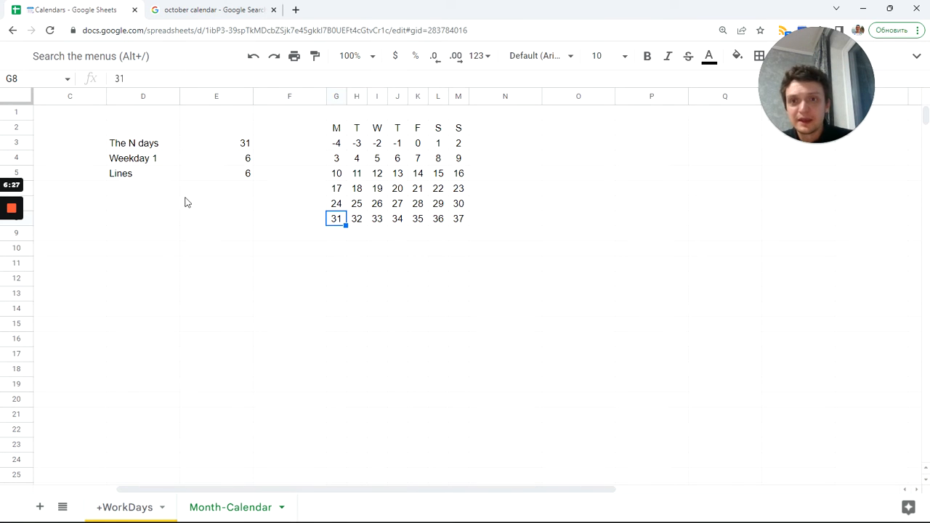
Test the calendar with the other week type by setting Type in B6 to 1, and check days 1 and 31
drag(550, 490, 301, 470)
click(144, 191)
text(1)
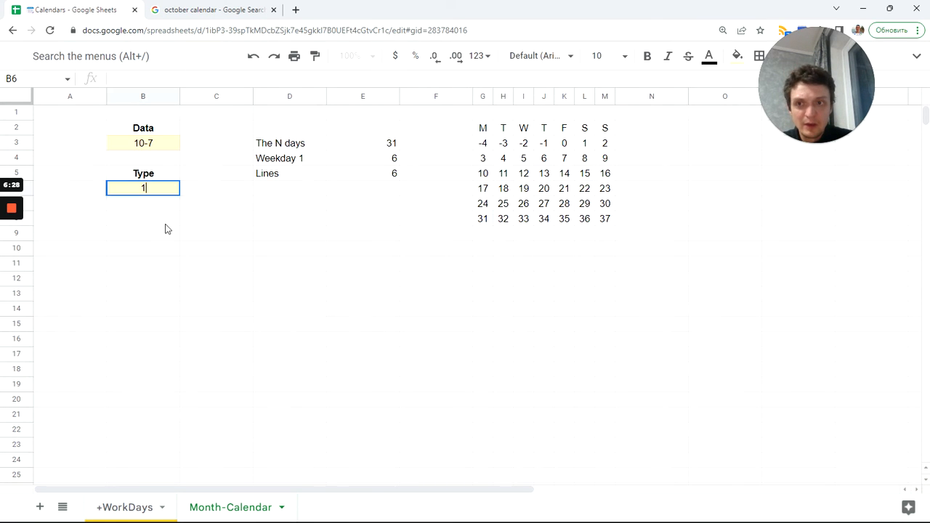
click(162, 234)
click(604, 145)
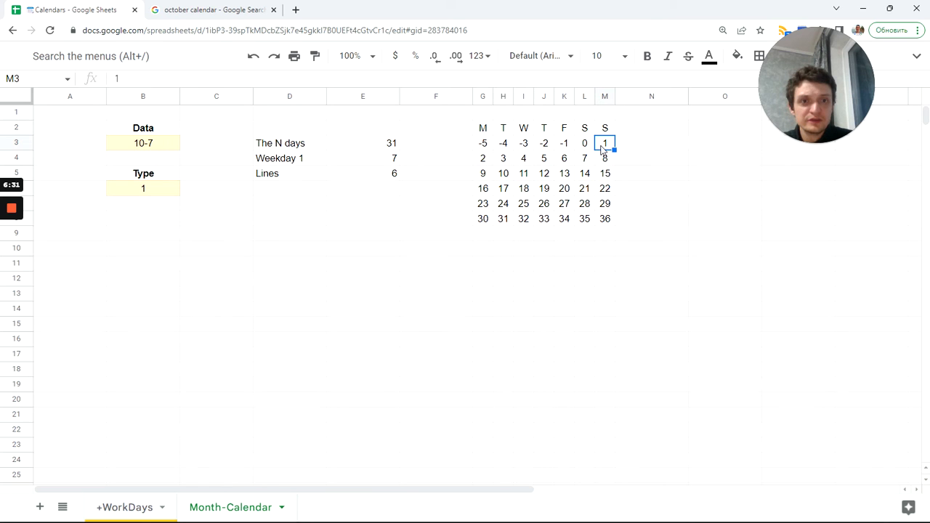
click(507, 224)
Compare the grid with the October 2022 reference image, undo the week type change in B6 and select G3
click(211, 9)
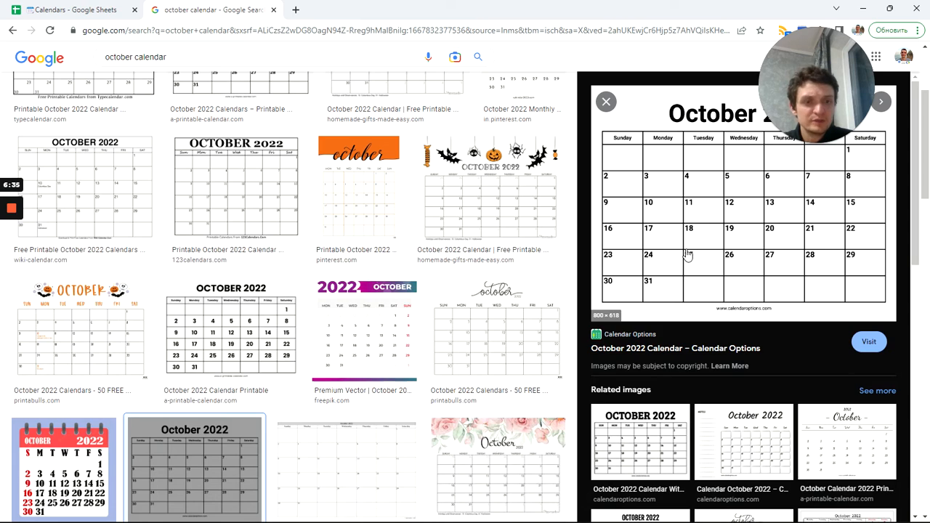
click(80, 16)
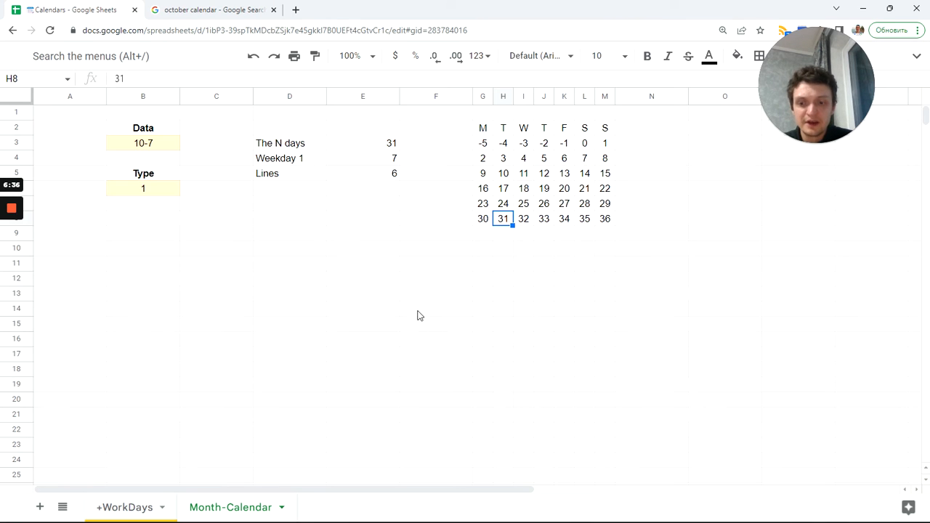
key(ctrl+z)
click(483, 144)
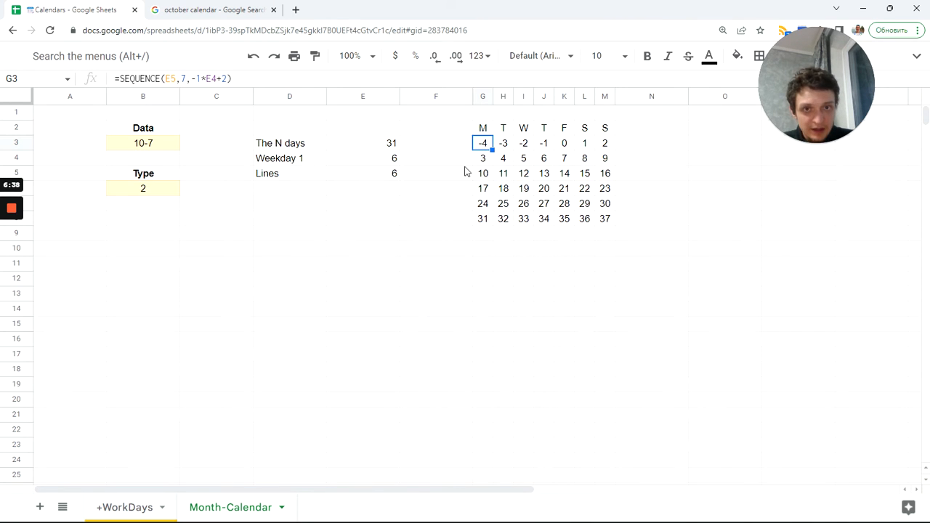
Wrap the SEQUENCE formula in G3 in a LAMBDA, giving =LAMBDA(x,x)(SEQUENCE(E5,7,-1*E4+2))
triple_click(116, 78)
key(ctrl+c)
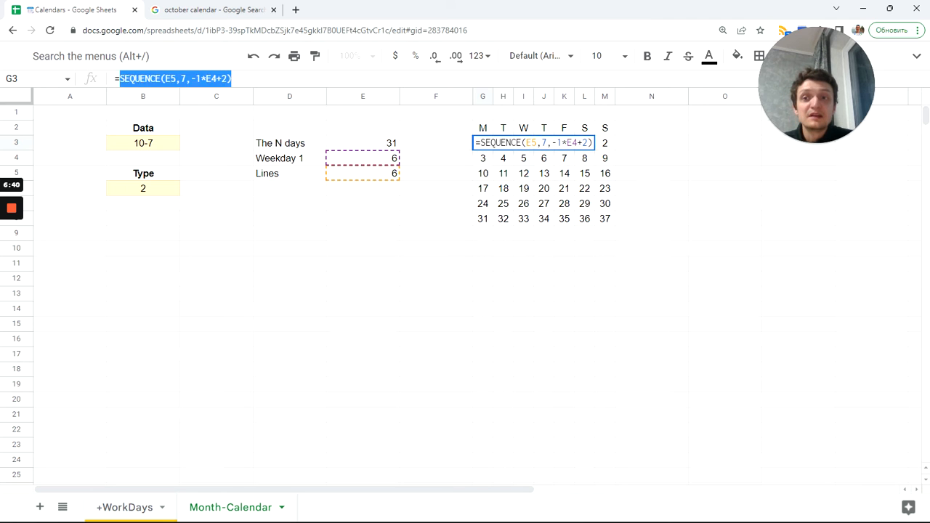
key(BackSpace)
text(=lam)
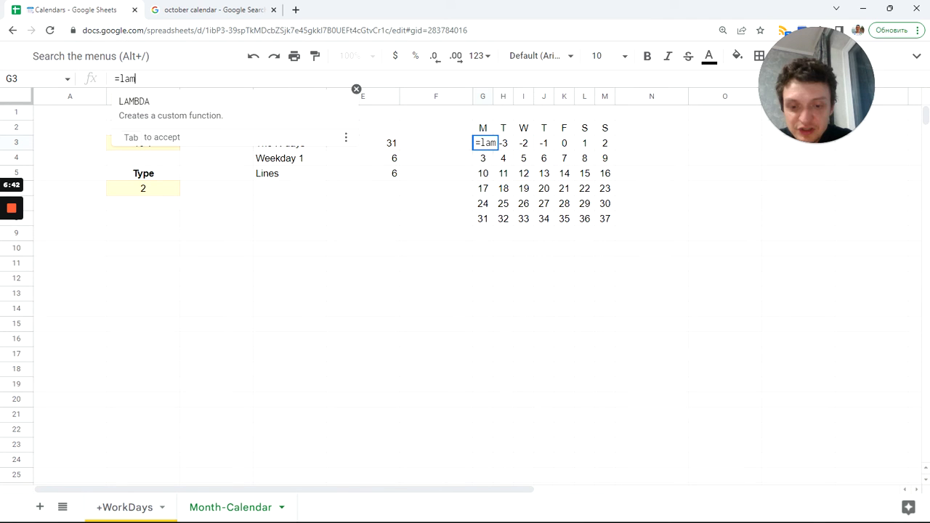
key(Tab)
text(x,x)
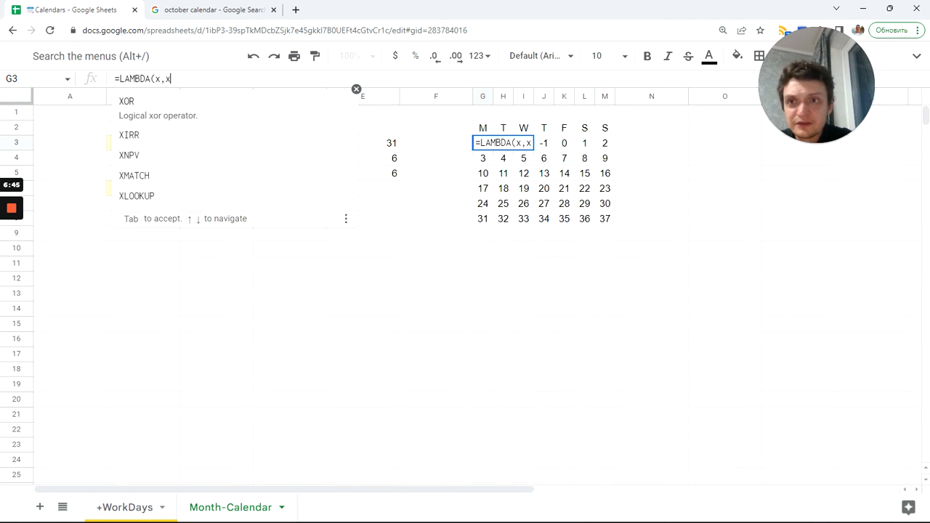
text())
text(()
key(ctrl+v)
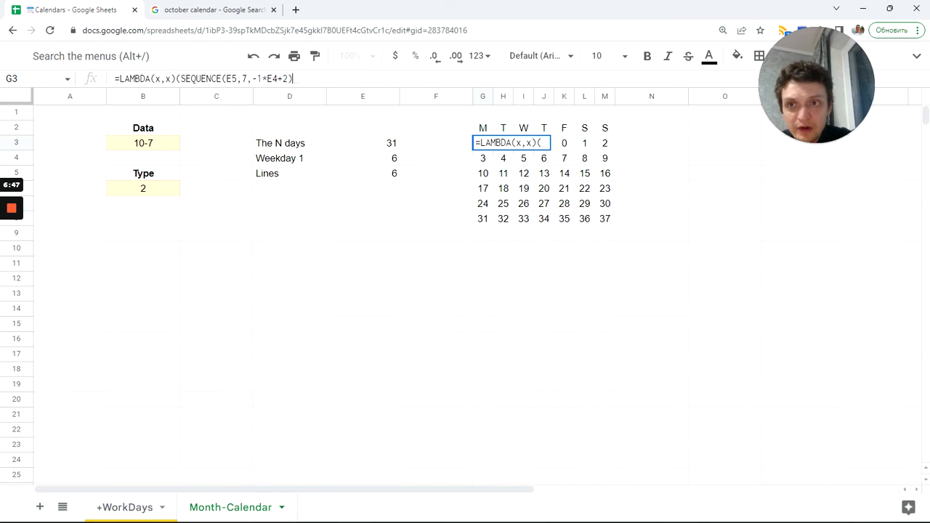
text())
key(Tab)
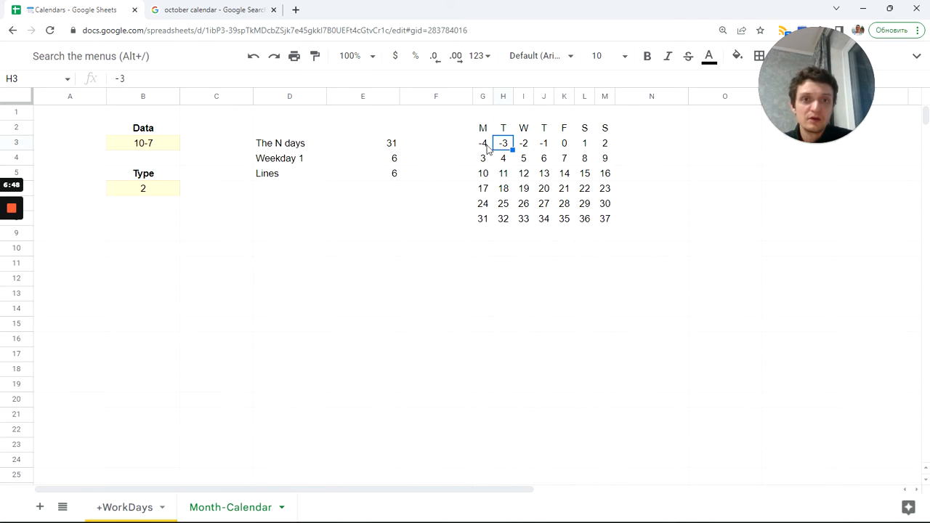
Replace the LAMBDA body in G3 with if(x<0,,x) to blank out the negative numbers
click(486, 145)
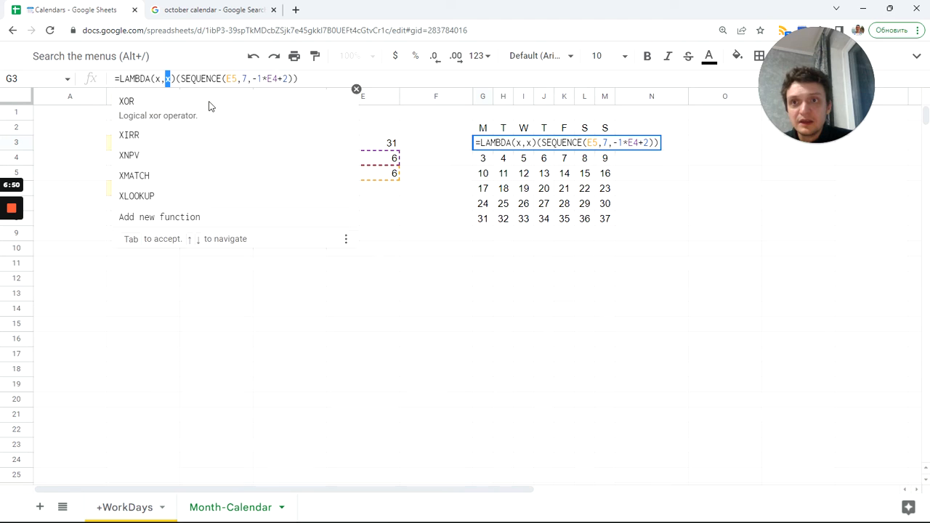
key(BackSpace)
text(if(x<)
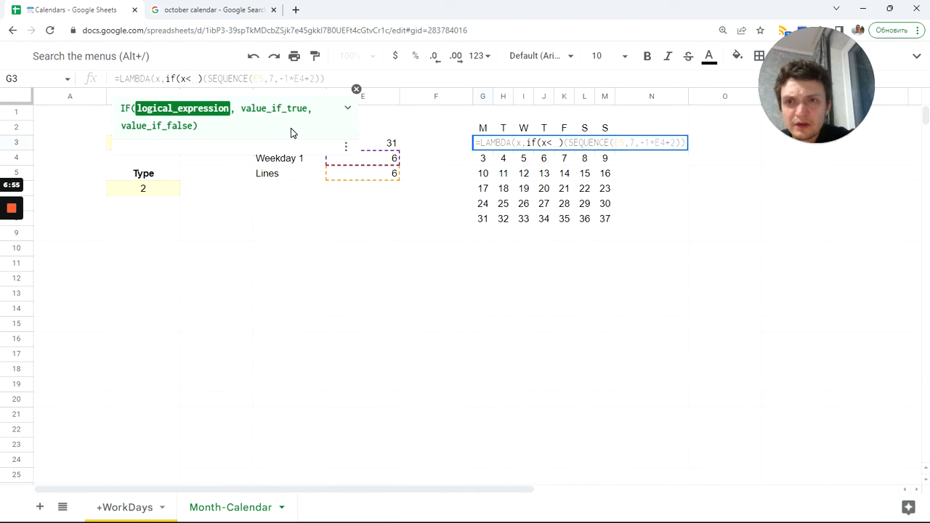
text(0,,)
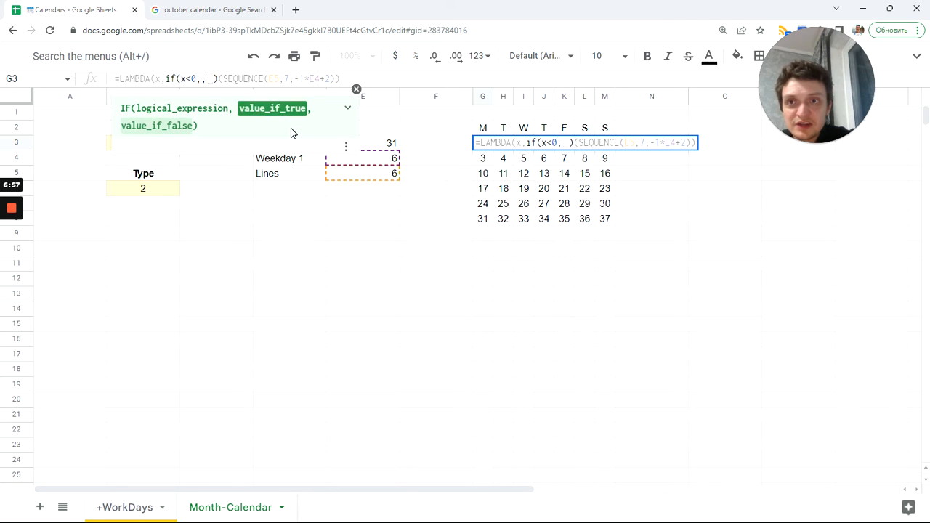
text(x))
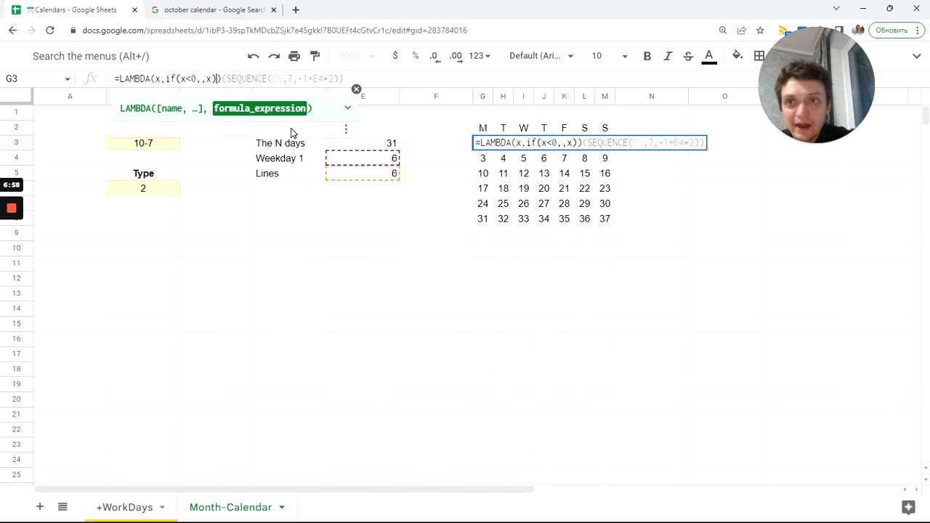
key(Tab)
Wrap the IF expression in G3's LAMBDA in INDEX, giving INDEX(if(x<0,,x)), so it evaluates the whole array
click(484, 146)
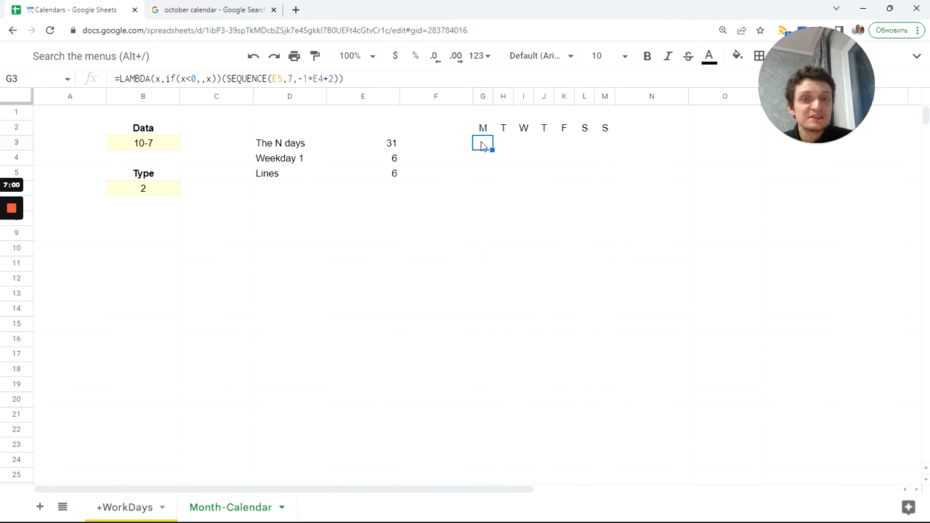
drag(166, 78, 216, 81)
key(ctrl+c)
key(BackSpace)
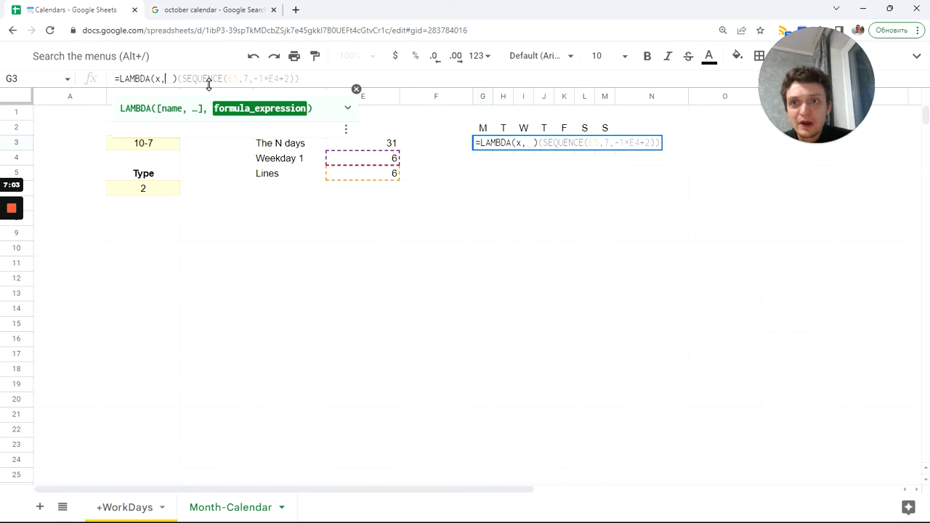
text(ind)
key(Tab)
key(ctrl+v)
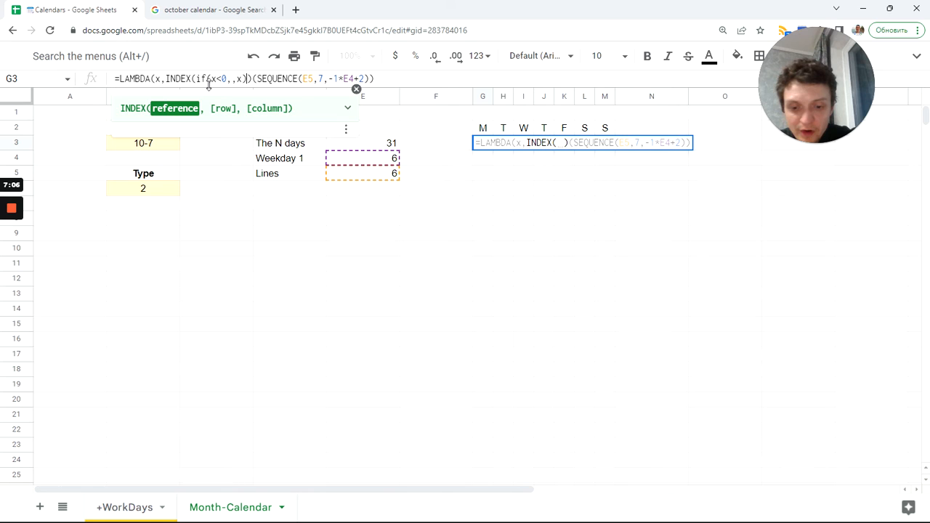
text())
key(Tab)
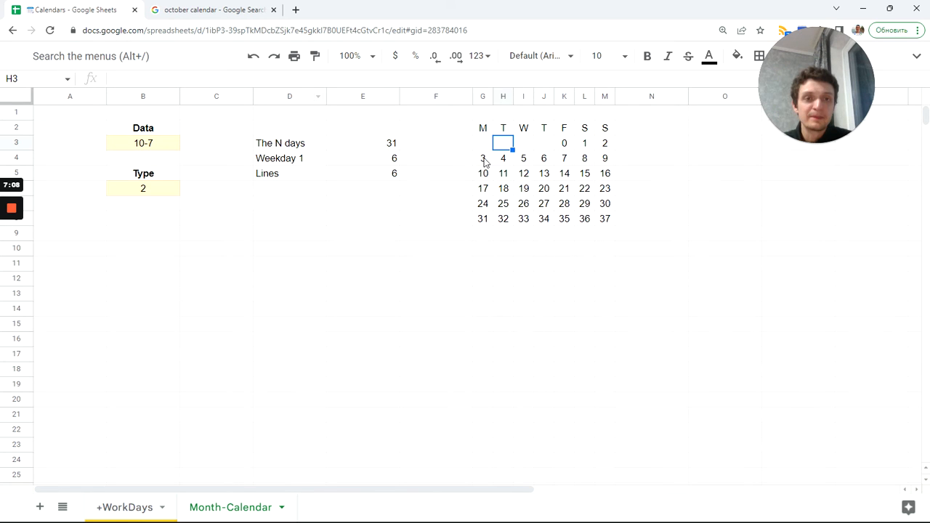
Change the IF condition in G3's formula to x<=0 so zero is blanked as well
click(483, 143)
click(215, 78)
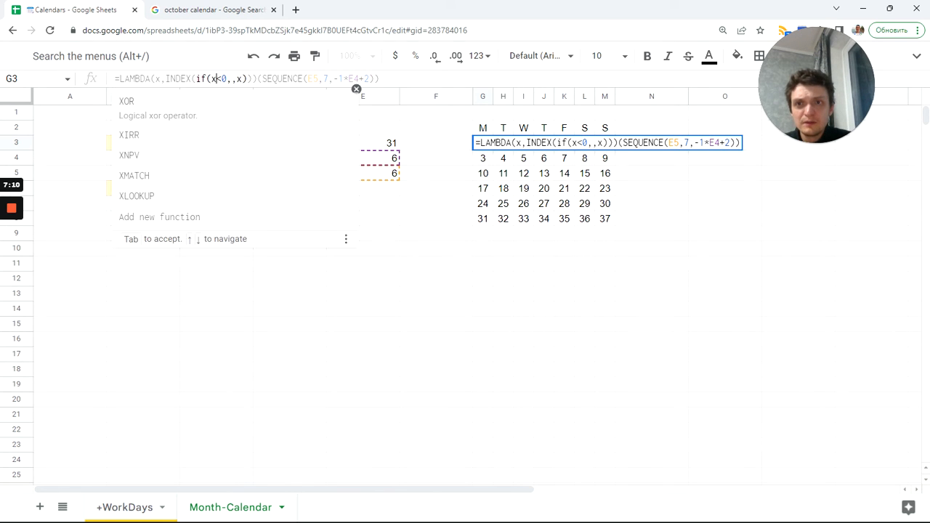
key(Right)
text(=)
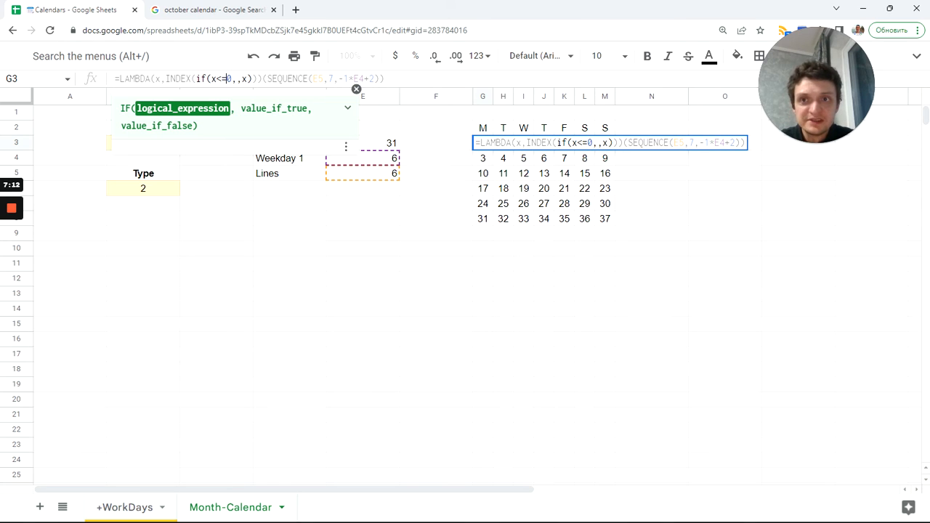
key(Return)
Replace the value-if-false x in G3's formula with a nested if(x>E3,,) that blanks days beyond the month length
click(482, 144)
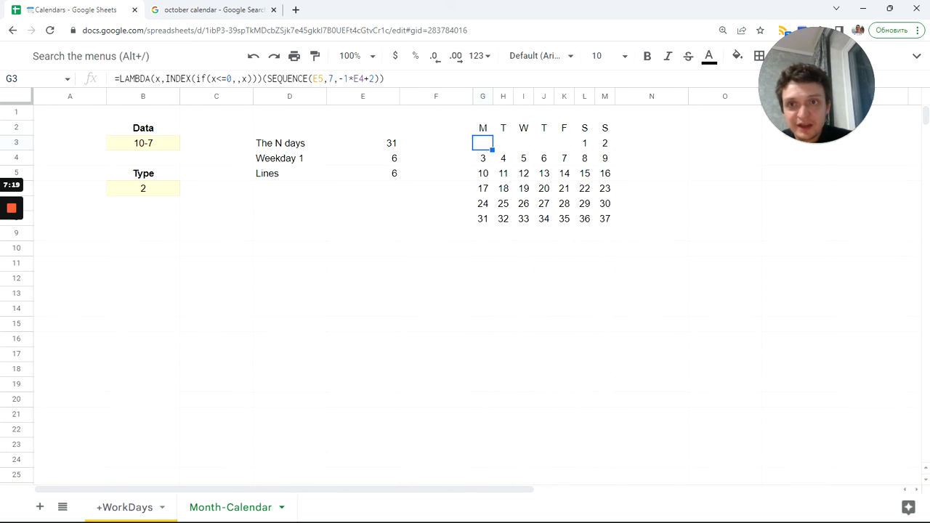
double_click(245, 79)
key(BackSpace)
text(if()
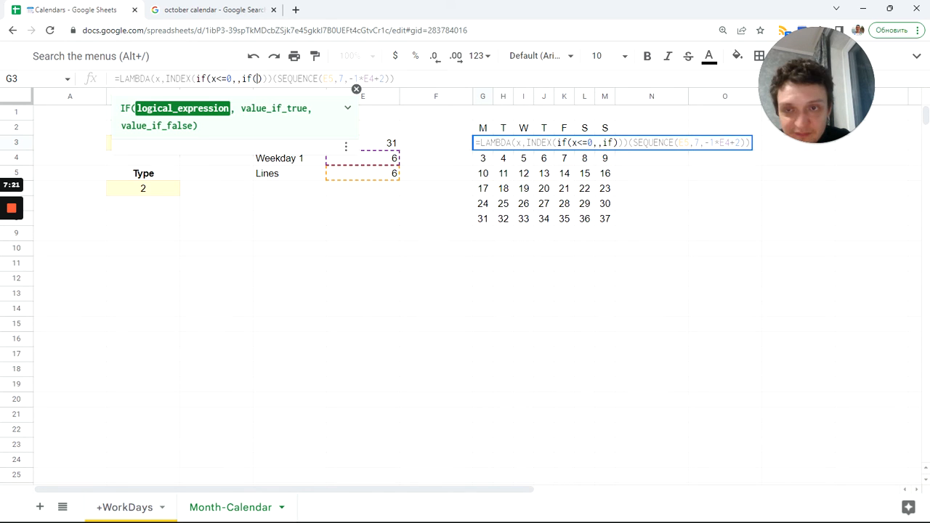
text(x>)
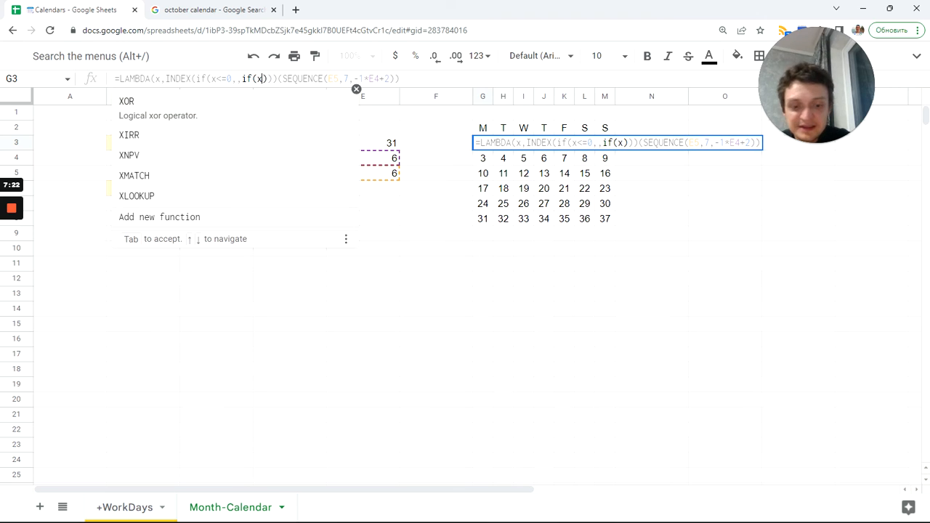
click(389, 145)
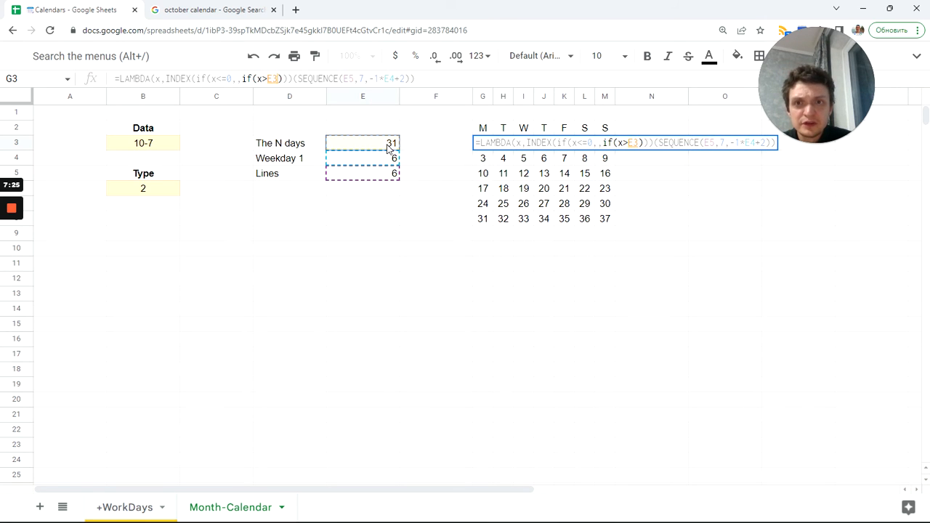
text(,,)
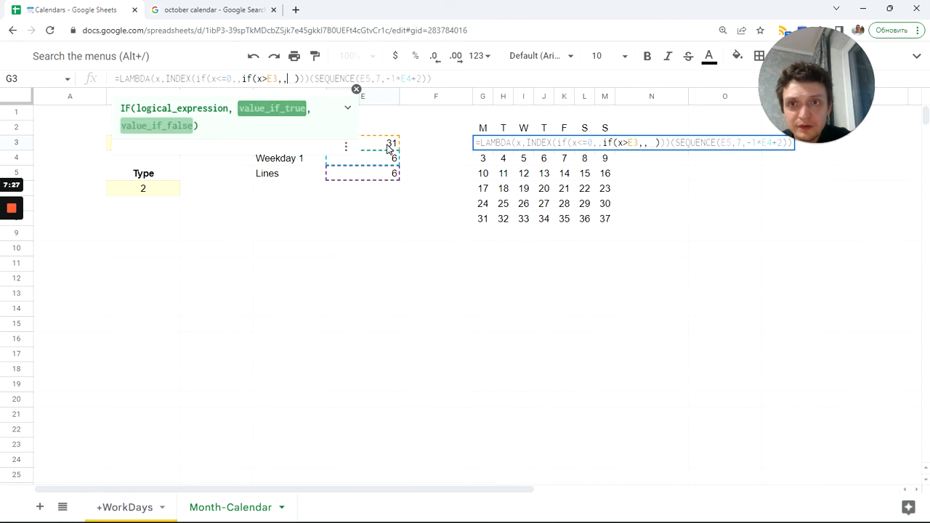
key(BackSpace)
text())
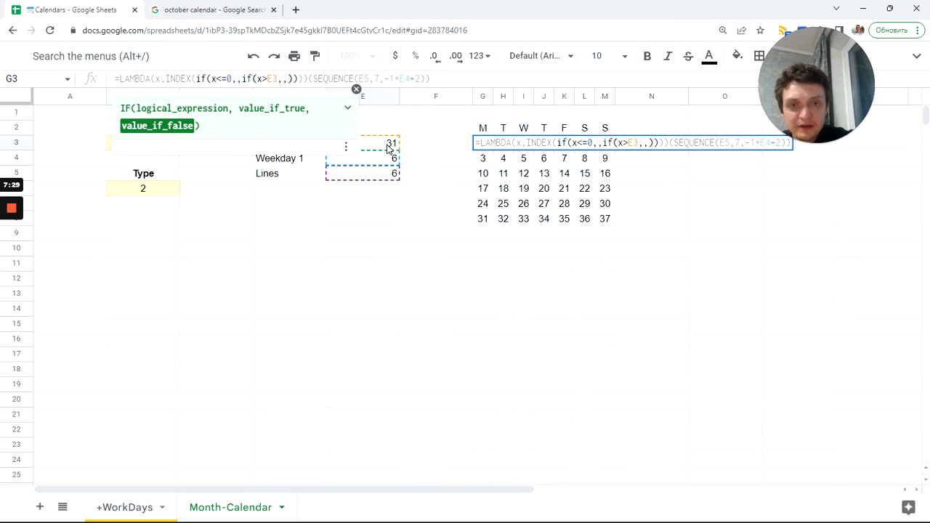
key(Return)
key(Up)
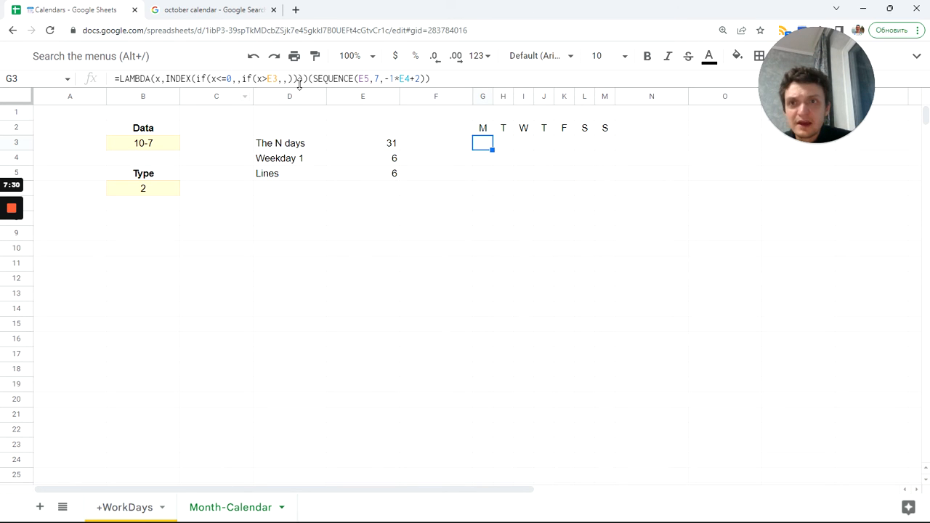
Add x as the value-if-false of the nested IF in G3, giving if(x>E3,,x)
click(300, 82)
text(x)
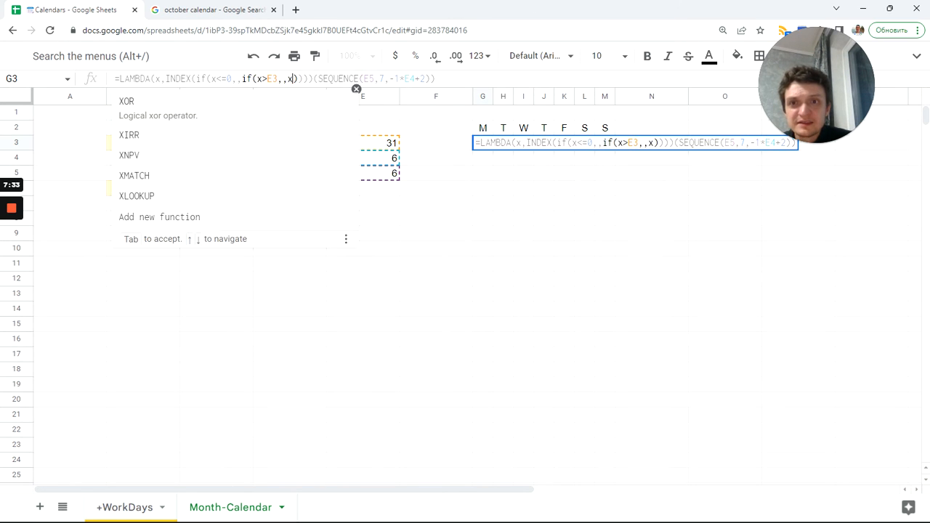
key(Tab)
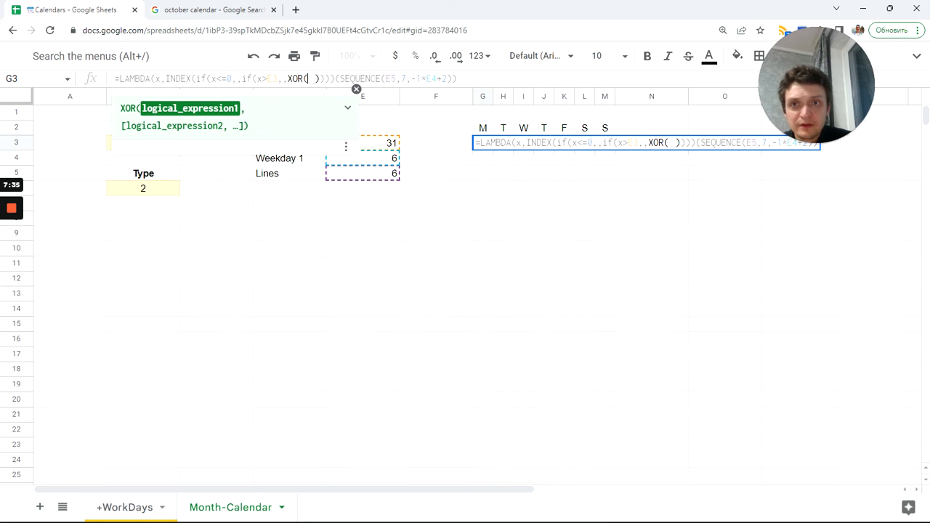
drag(309, 78, 286, 78)
text(x)
click(436, 78)
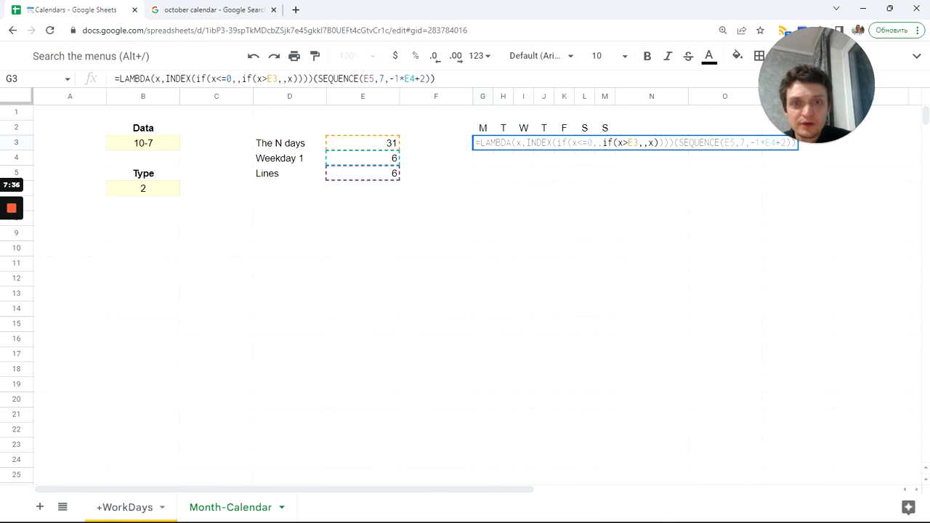
key(Return)
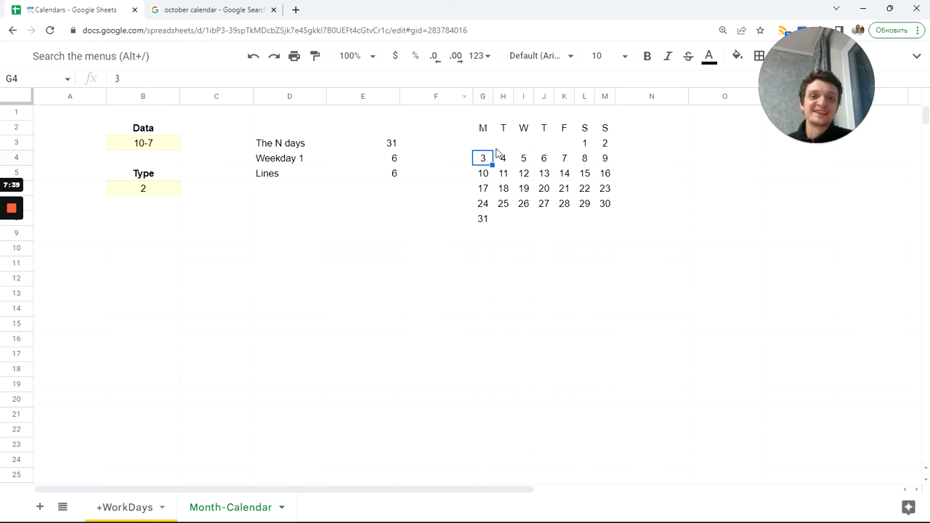
Select the Saturday column L2:L8 and set its border colour to dark green
drag(483, 143, 610, 219)
drag(586, 129, 585, 158)
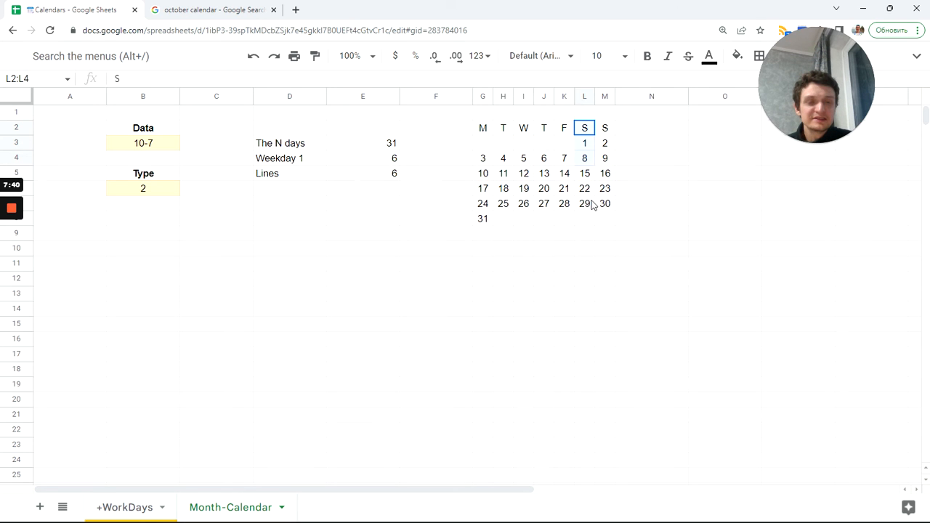
key(shift+Down)
key(shift+Down)
key(shift+Down)
key(shift+Down)
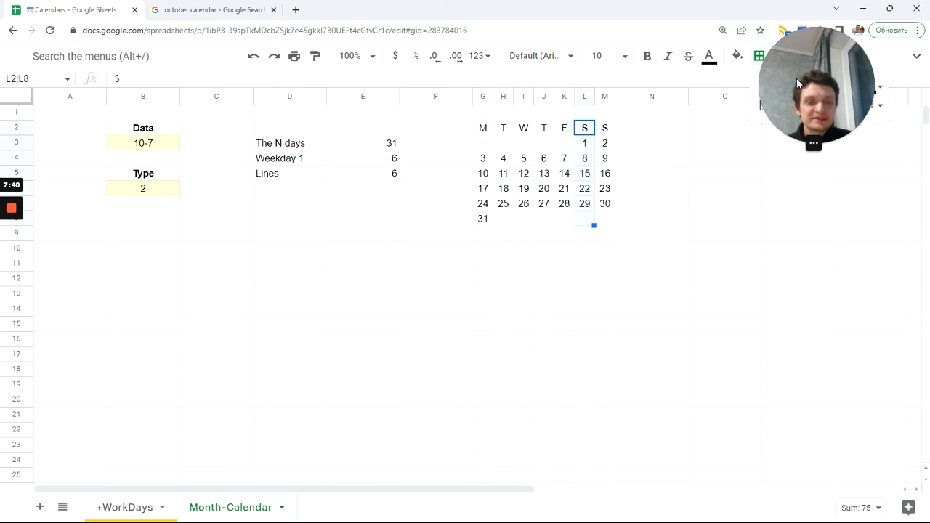
click(760, 59)
click(866, 87)
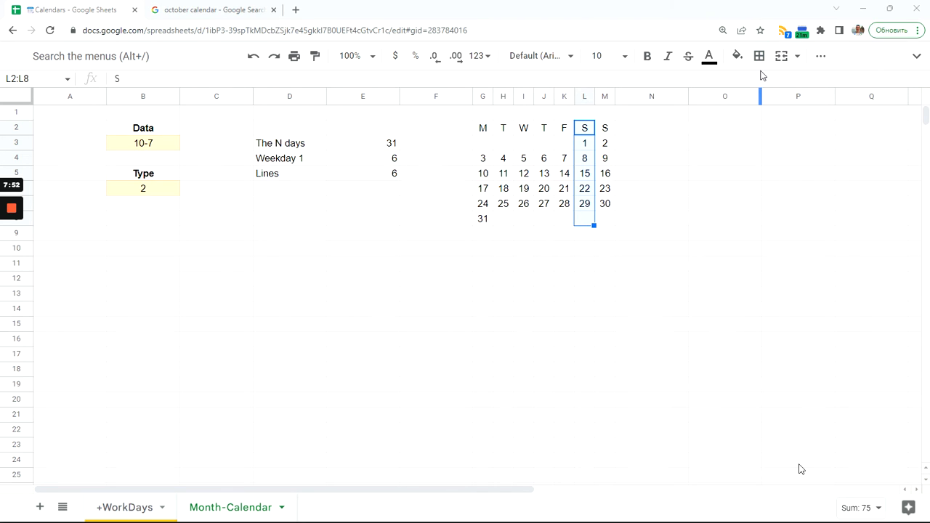
click(770, 465)
click(738, 61)
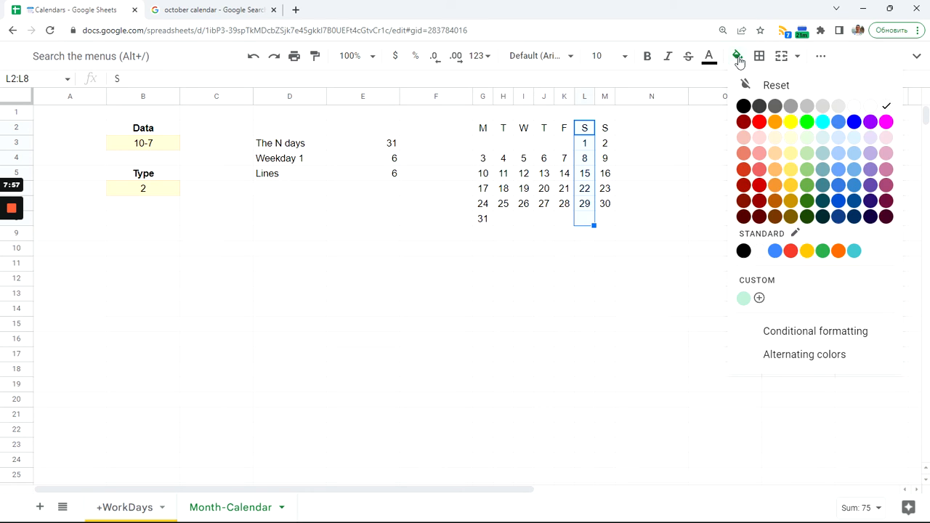
click(760, 56)
click(882, 93)
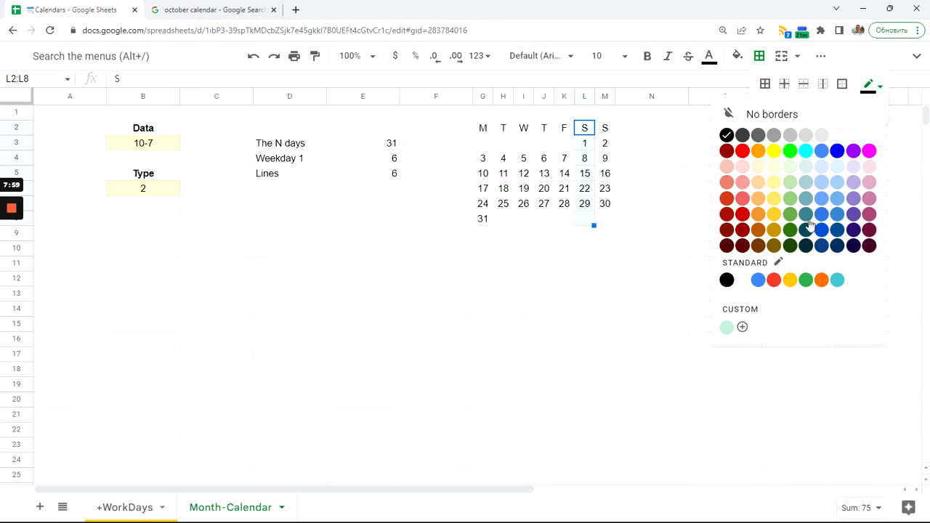
click(791, 236)
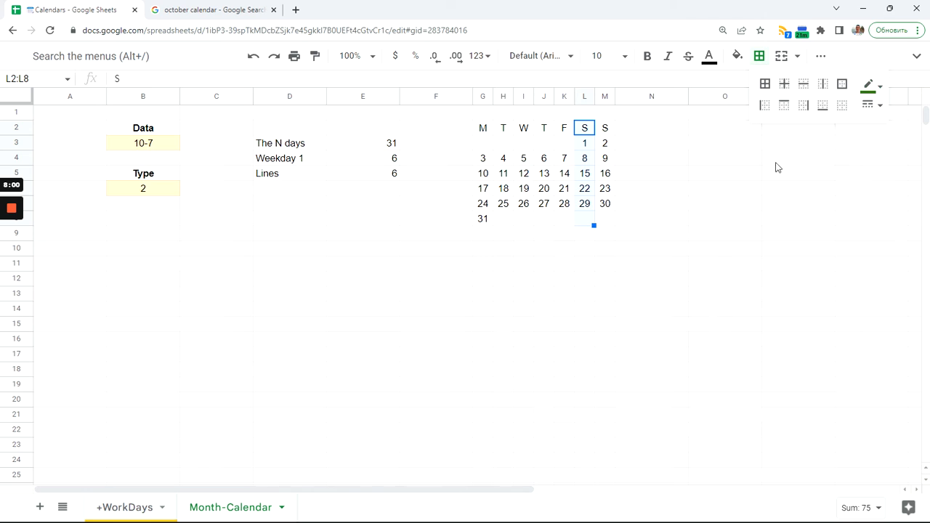
Apply a thick left border to L2:L8 to separate the weekend from the working days
click(876, 108)
click(854, 160)
click(768, 107)
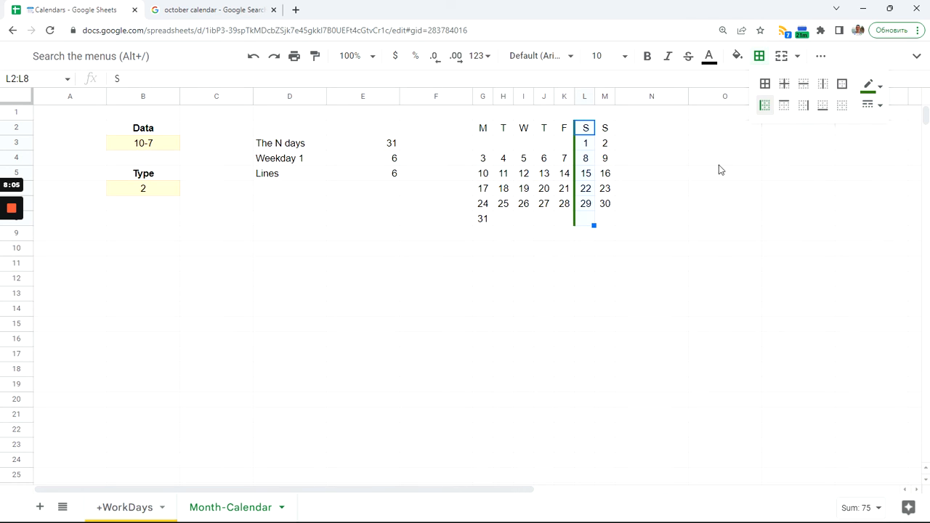
click(593, 279)
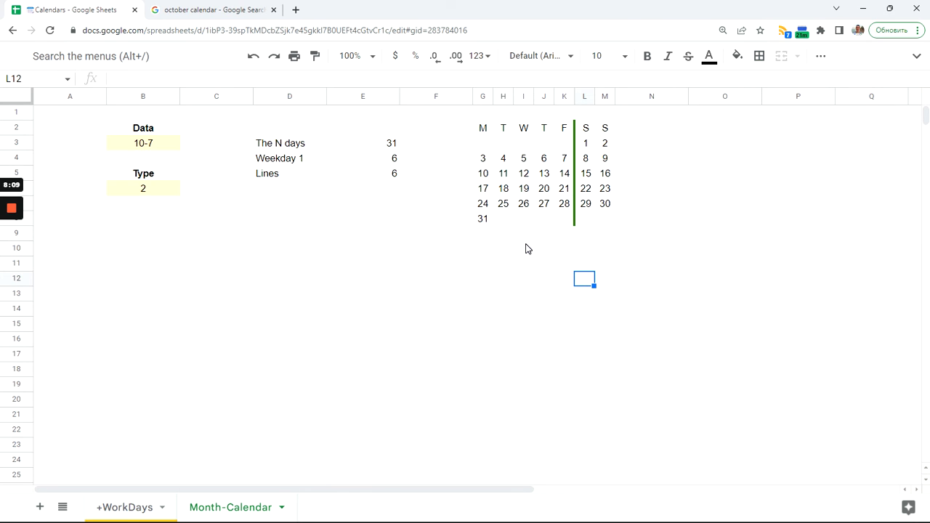
Make the weekday headings in G2:M2 bold
drag(484, 129, 611, 228)
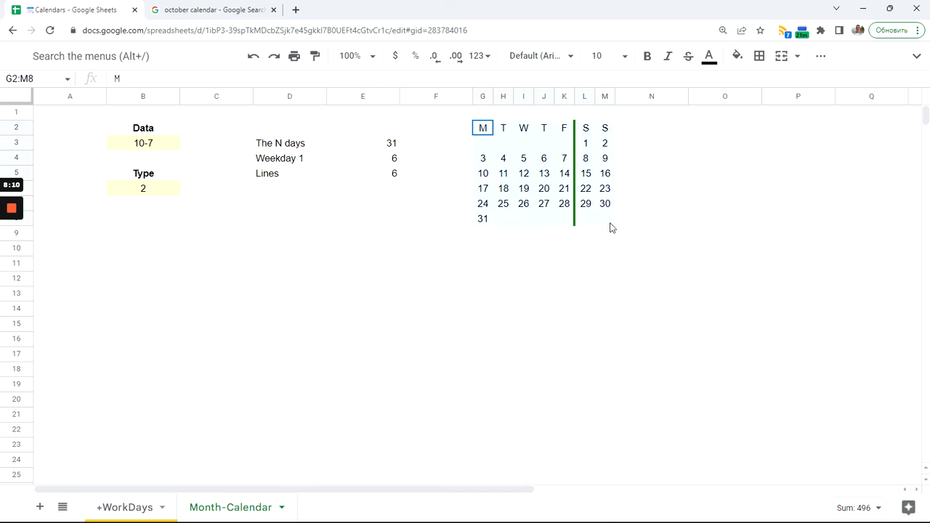
click(523, 278)
drag(484, 135, 604, 135)
key(ctrl+b)
click(503, 248)
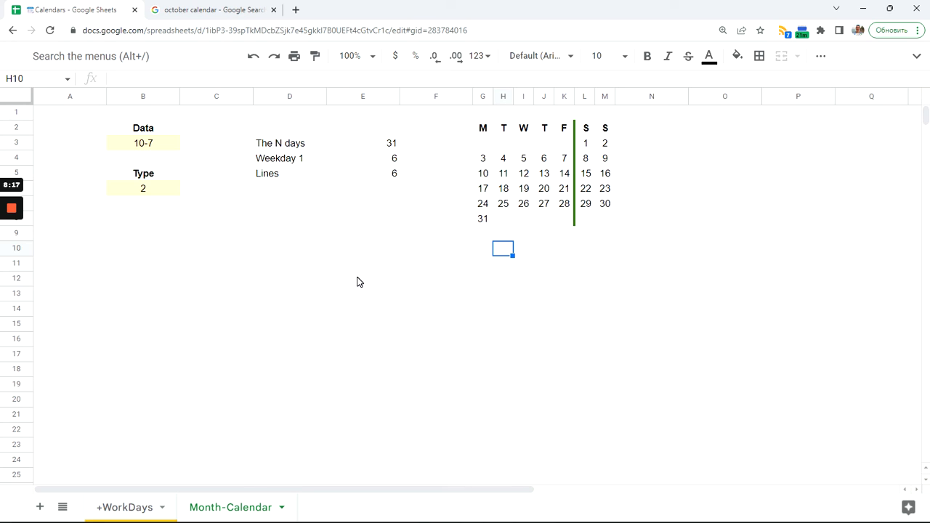
Enter 1-11 as the date in B3 and check where day 1 falls in the calendar grid
click(159, 142)
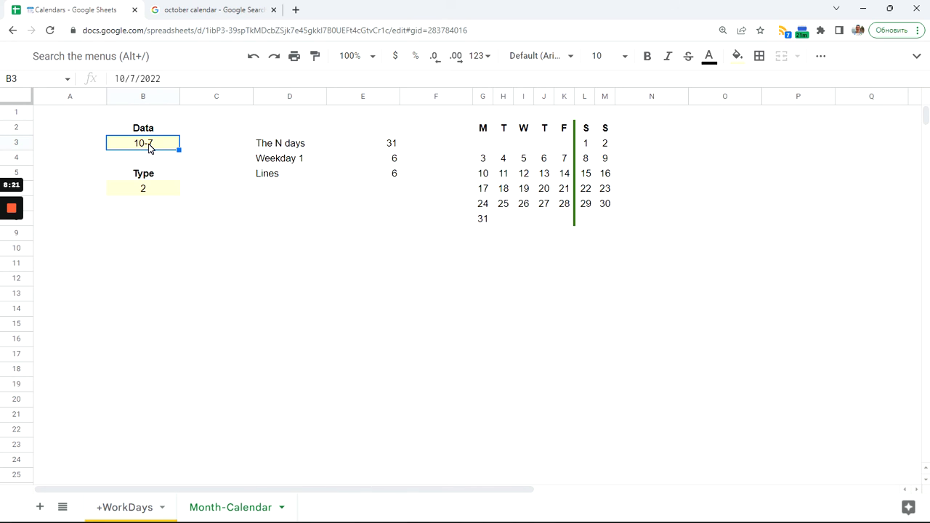
text(1-11)
key(Return)
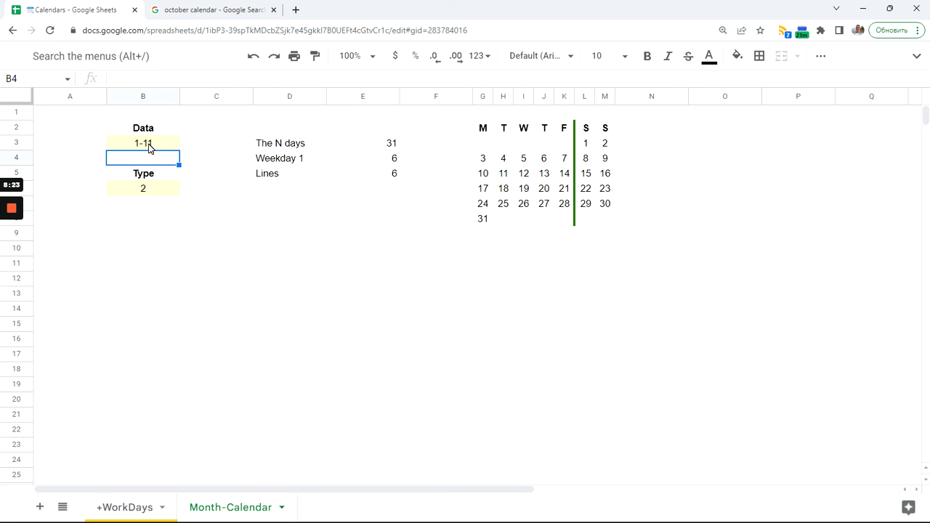
click(588, 144)
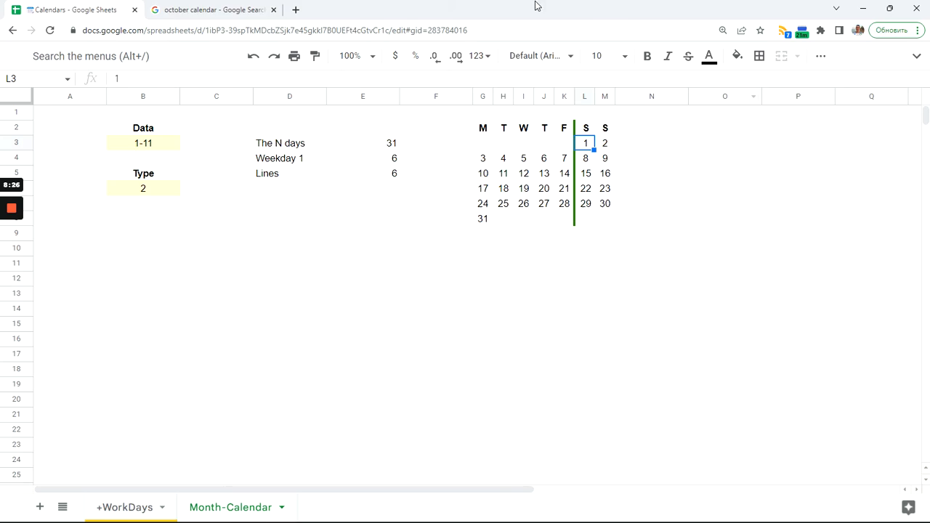
Switch to the Google image search, search for nov calendar and open a November 2022 calendar image for comparison
click(200, 9)
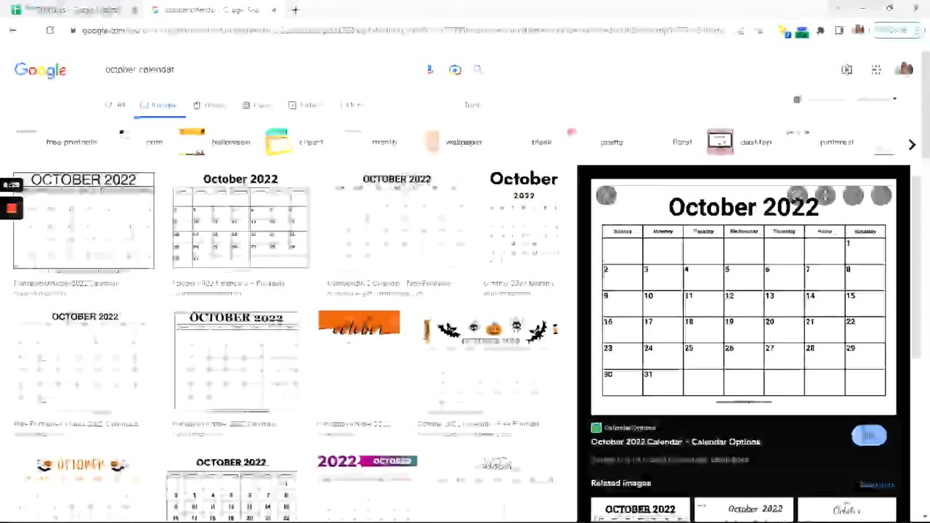
drag(136, 69, 60, 76)
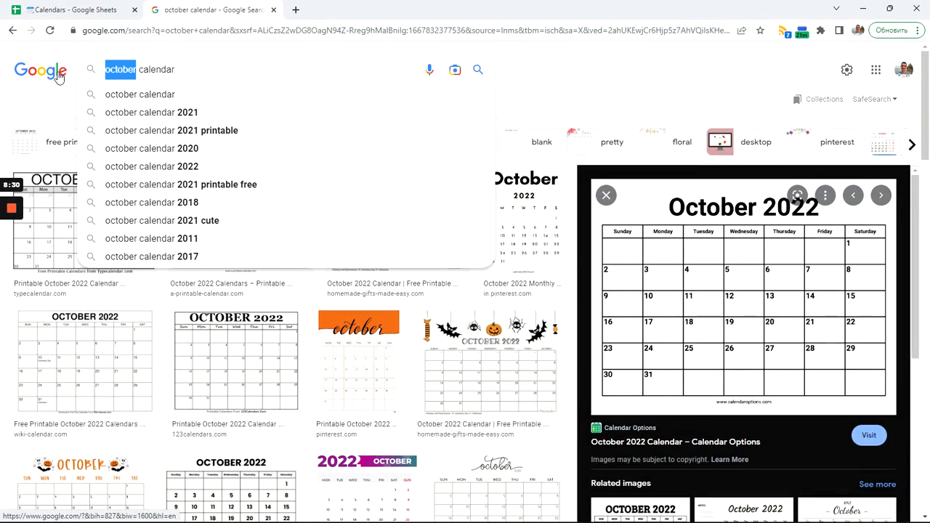
text(nov)
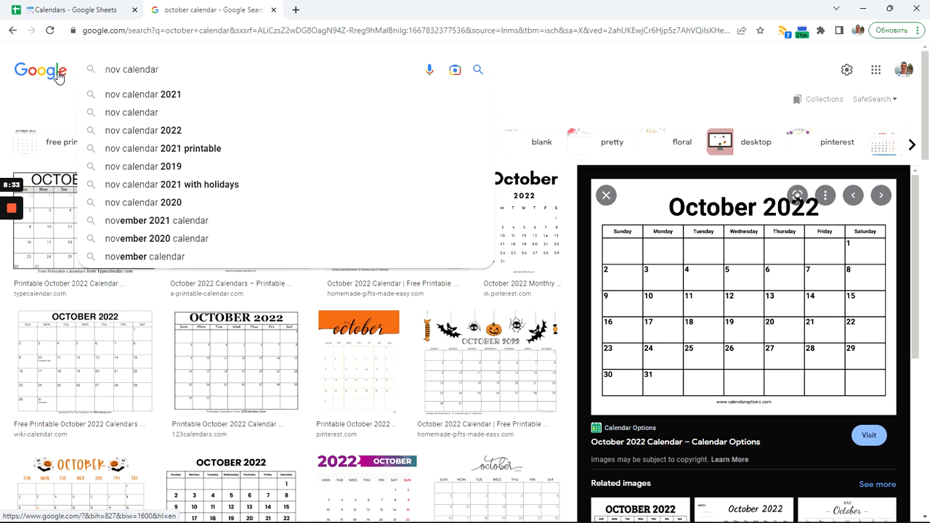
key(Return)
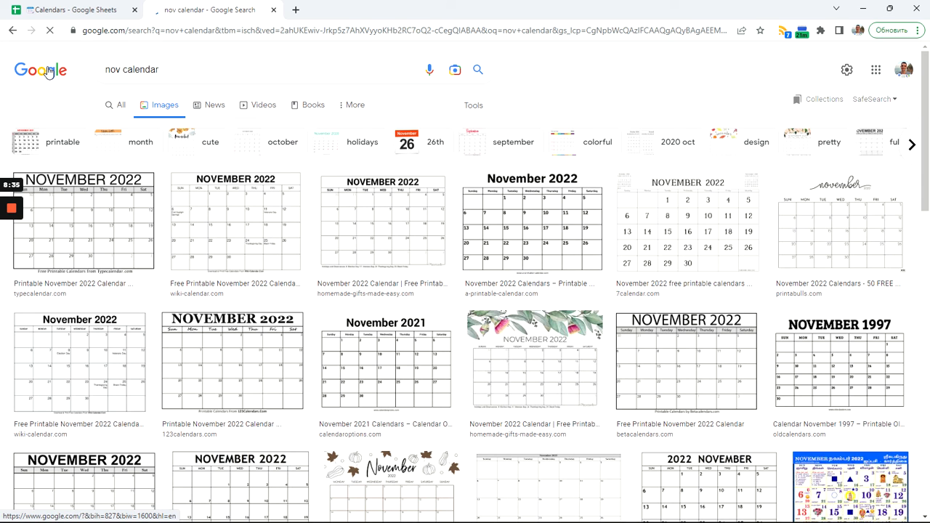
click(538, 227)
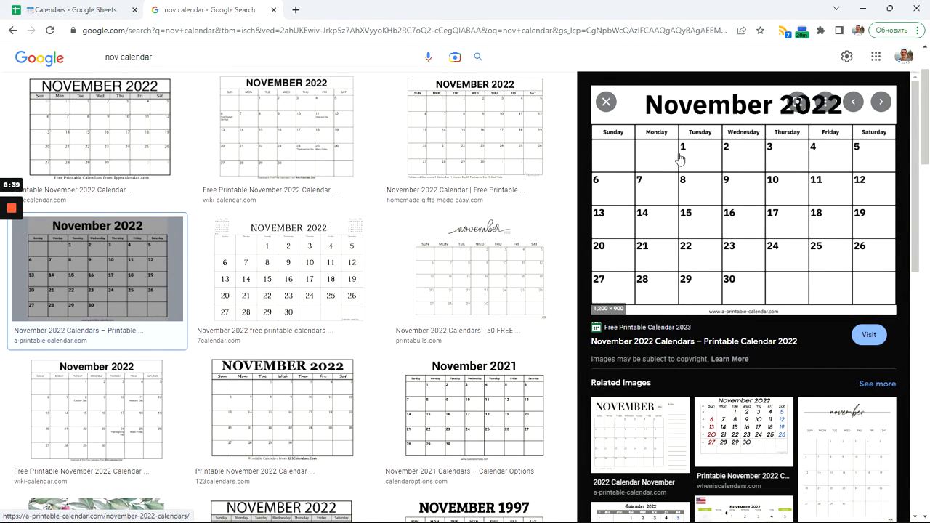
Switch back to the Calendars spreadsheet, set the date in B3 to 11-1 and check the first and last rows of the calendar grid
click(48, 10)
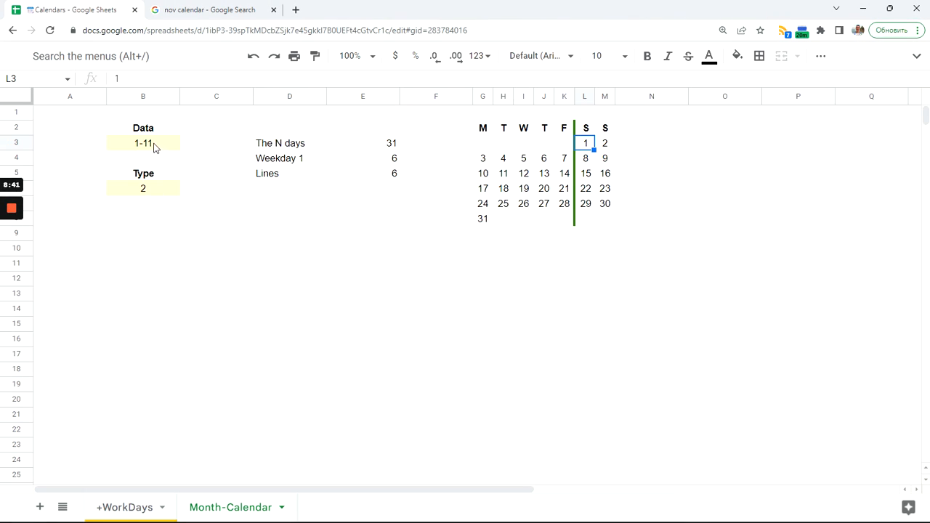
click(153, 144)
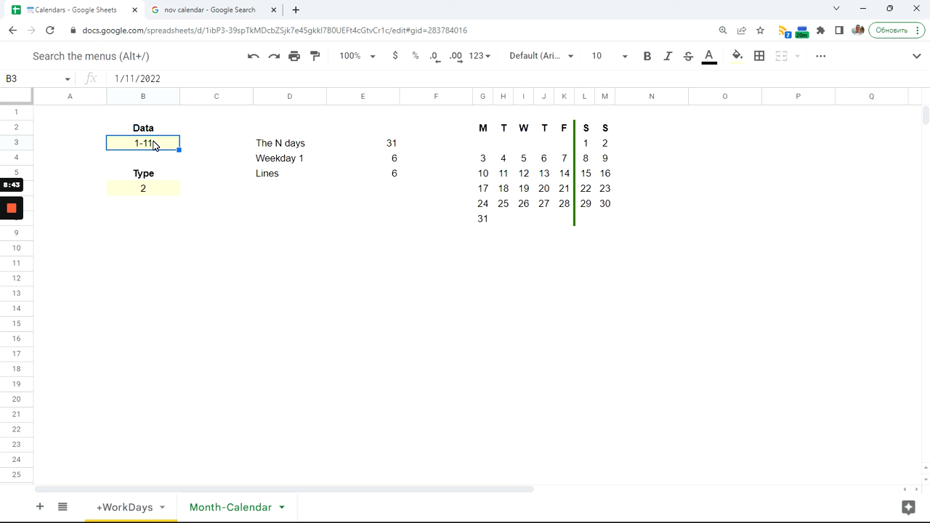
text(11)
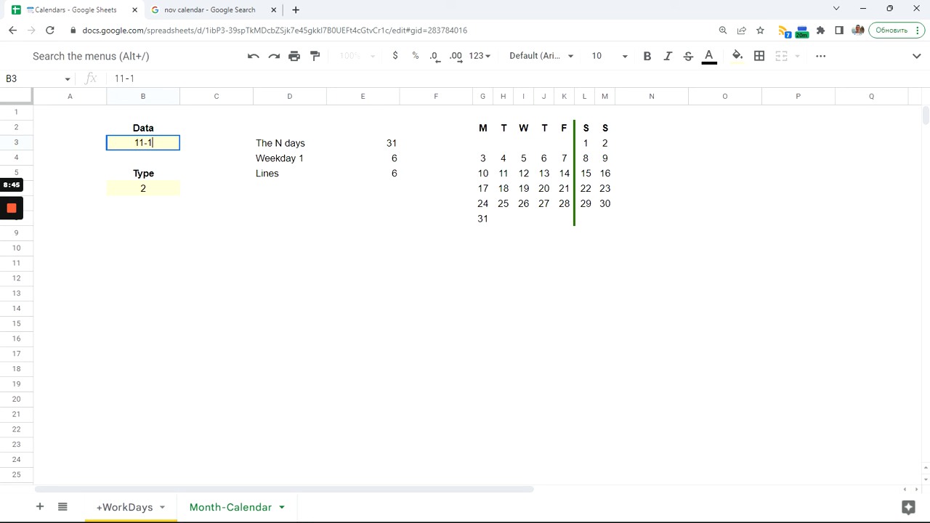
text(-1)
key(Return)
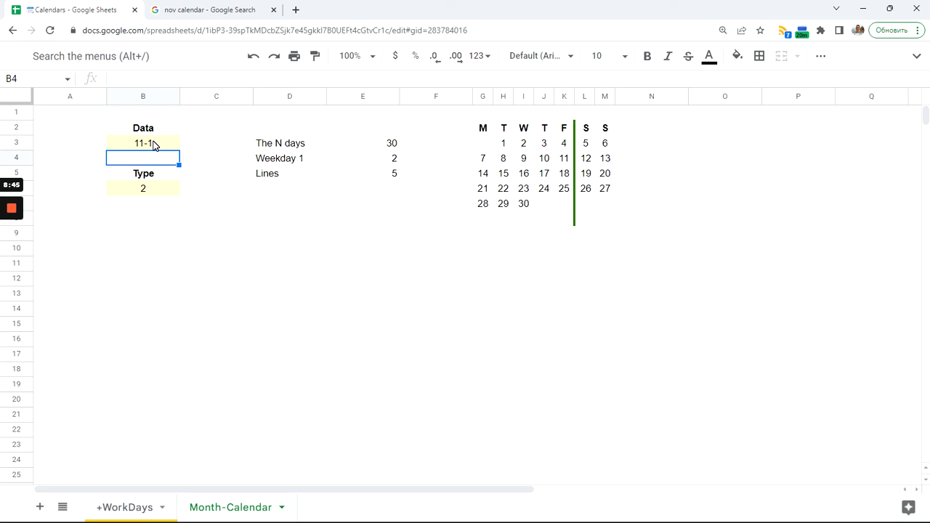
click(504, 145)
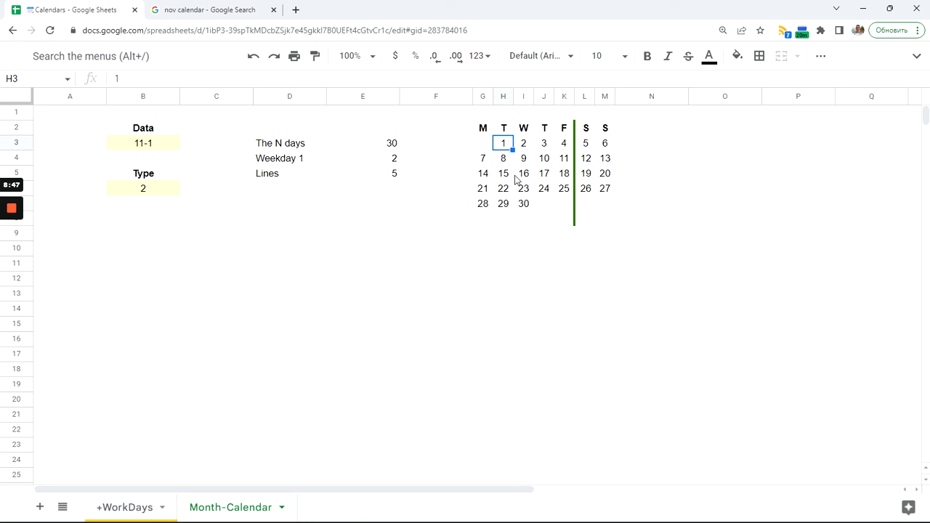
click(579, 221)
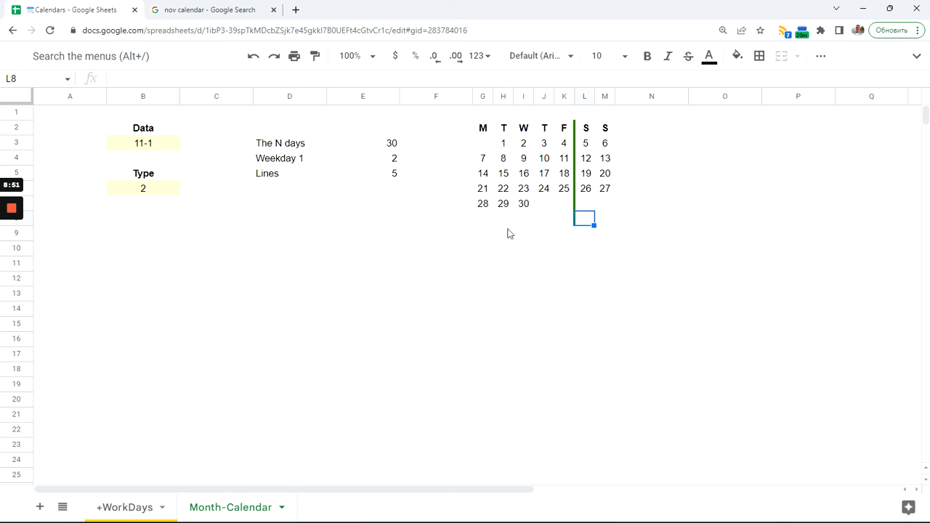
click(489, 253)
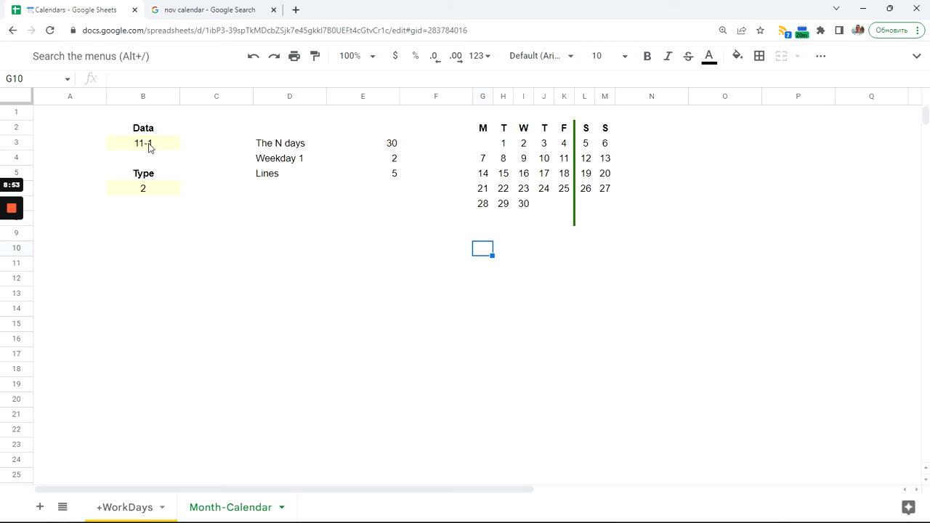
Undo the last two date changes in B3
key(ctrl+z)
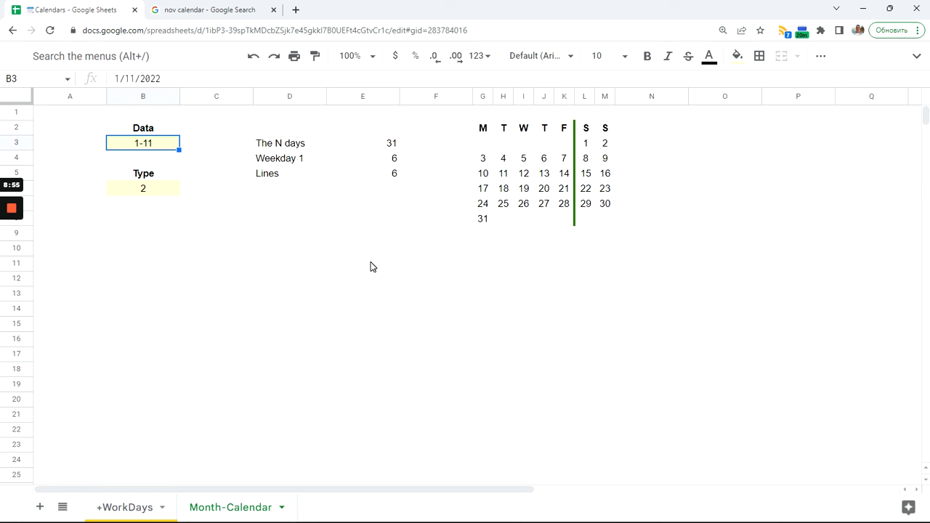
click(373, 268)
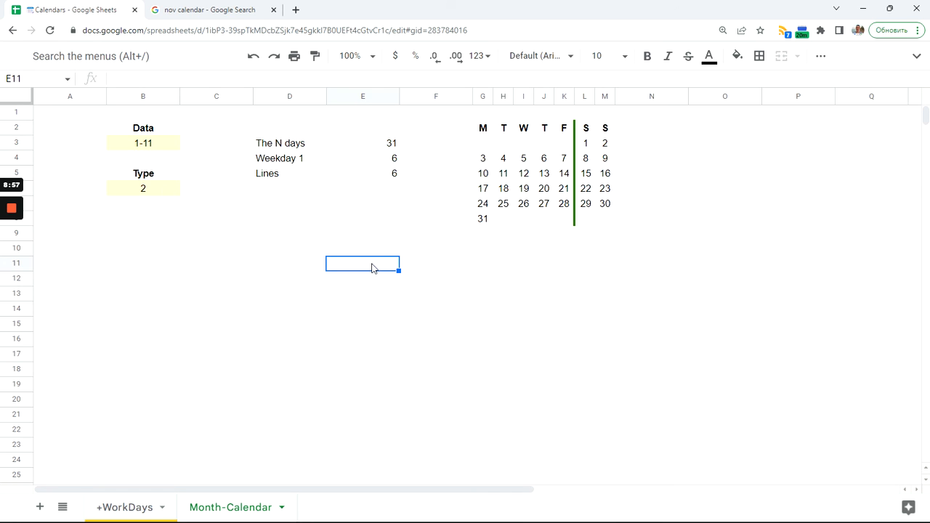
key(ctrl+z)
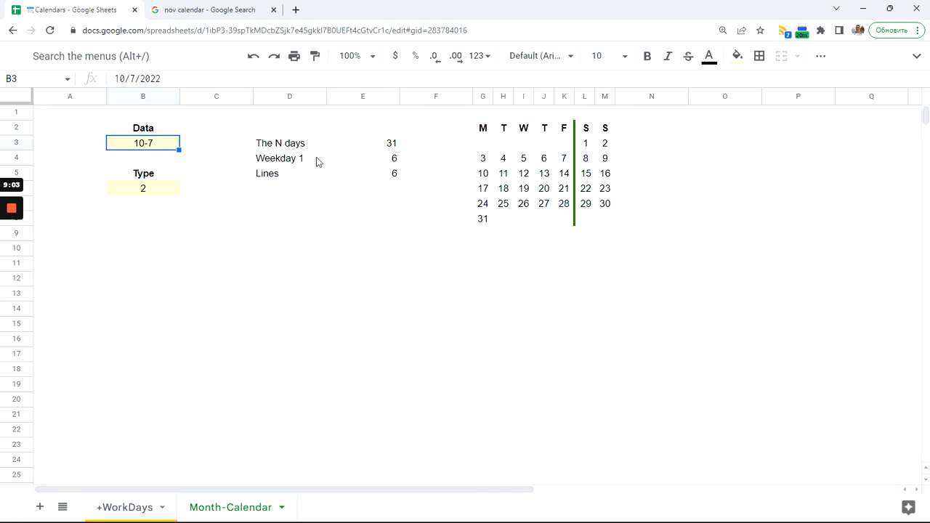
Examine the calendar formula in G3 and its helper cells, together with the week type in B6 and the weekday headings in G2:M2
click(486, 145)
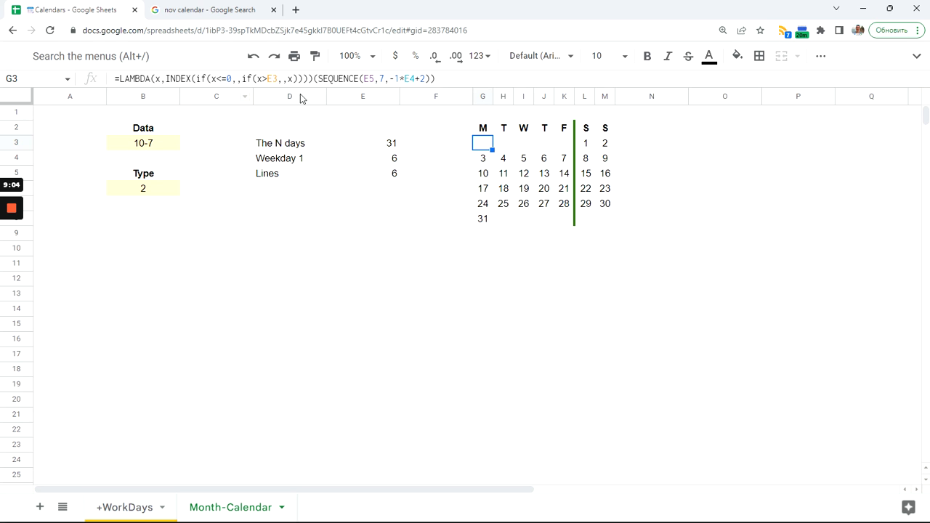
key(Return)
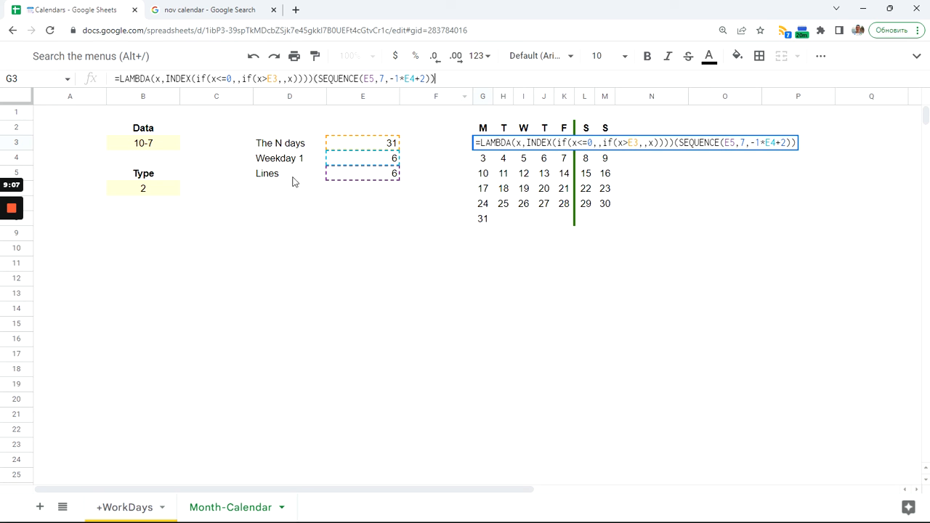
key(Tab)
click(135, 190)
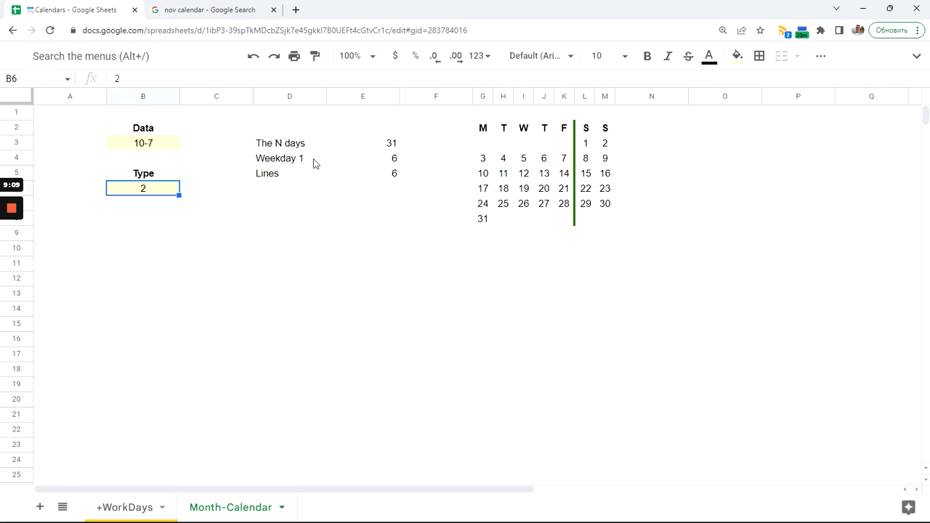
click(481, 131)
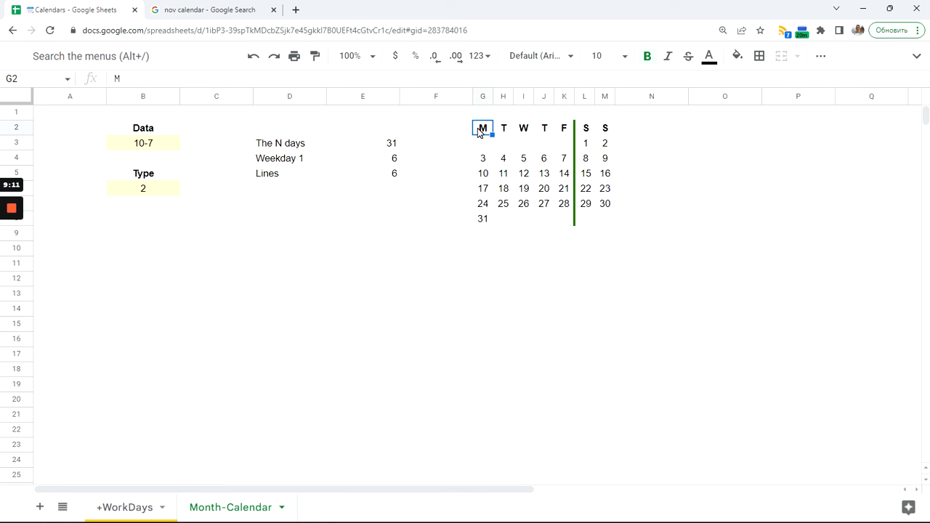
click(606, 128)
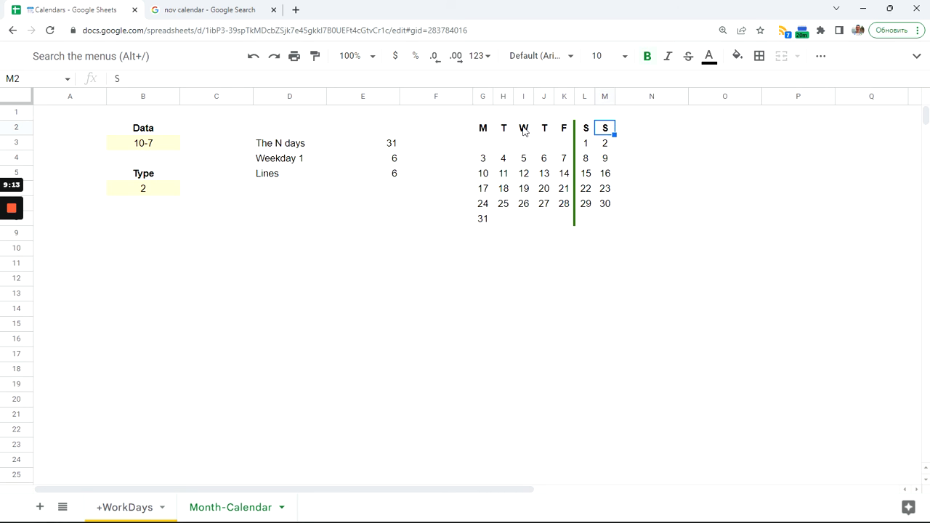
drag(511, 131, 587, 132)
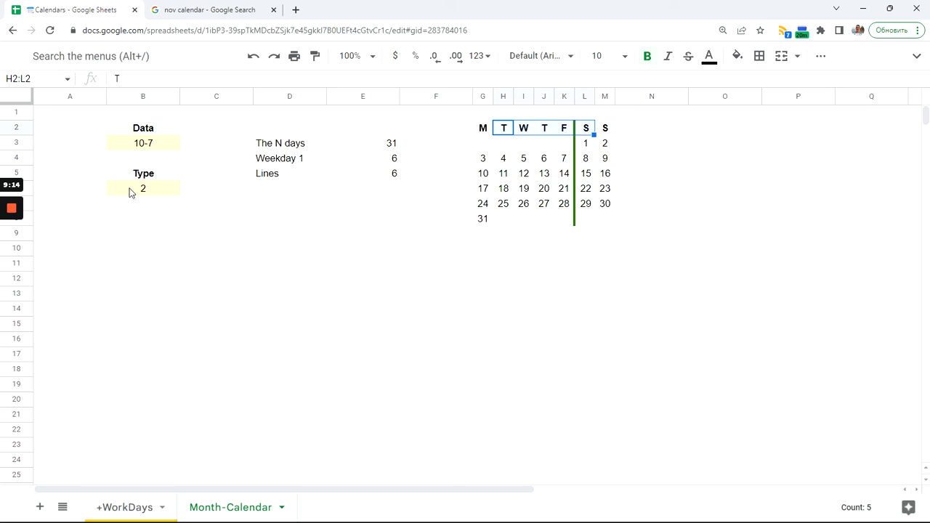
click(130, 191)
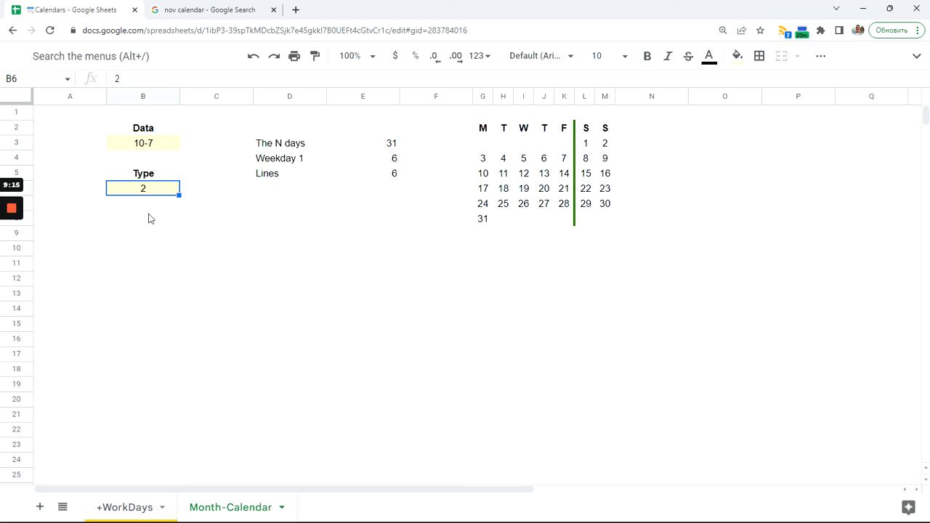
click(489, 145)
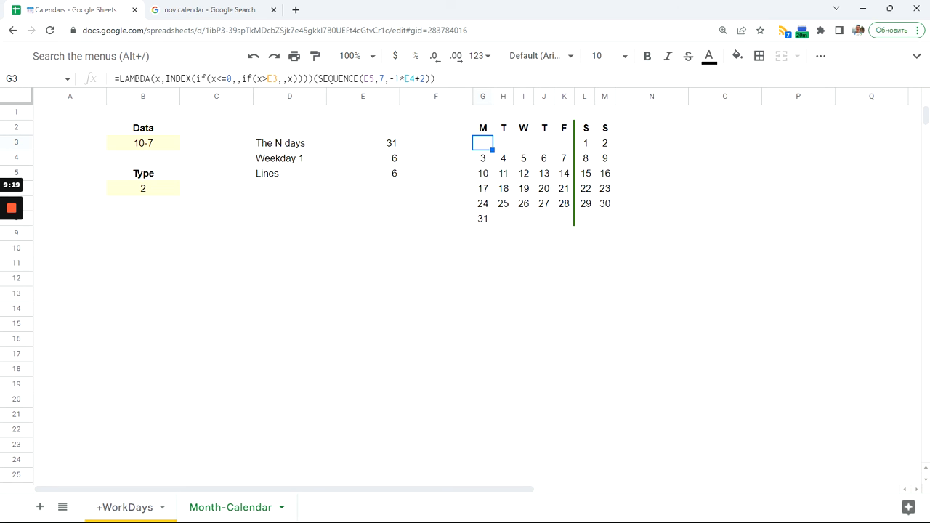
click(436, 79)
key(Return)
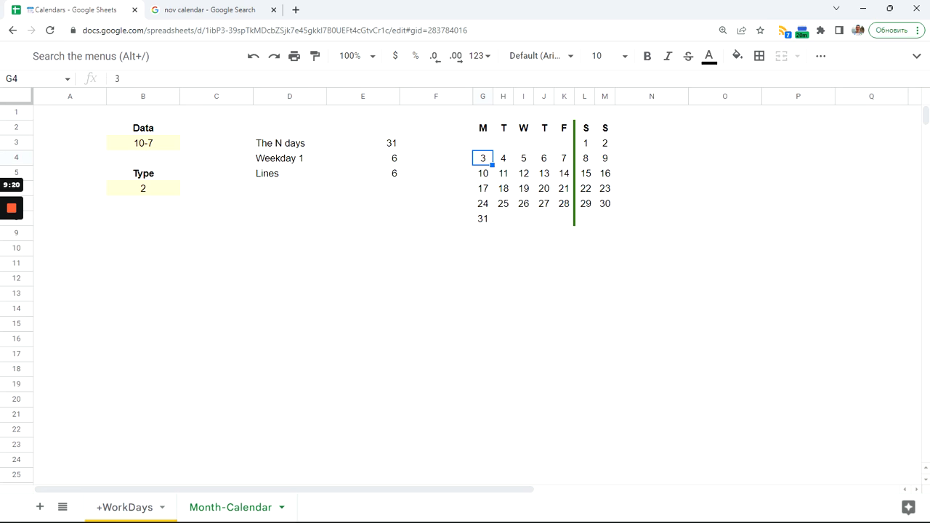
click(372, 177)
click(489, 145)
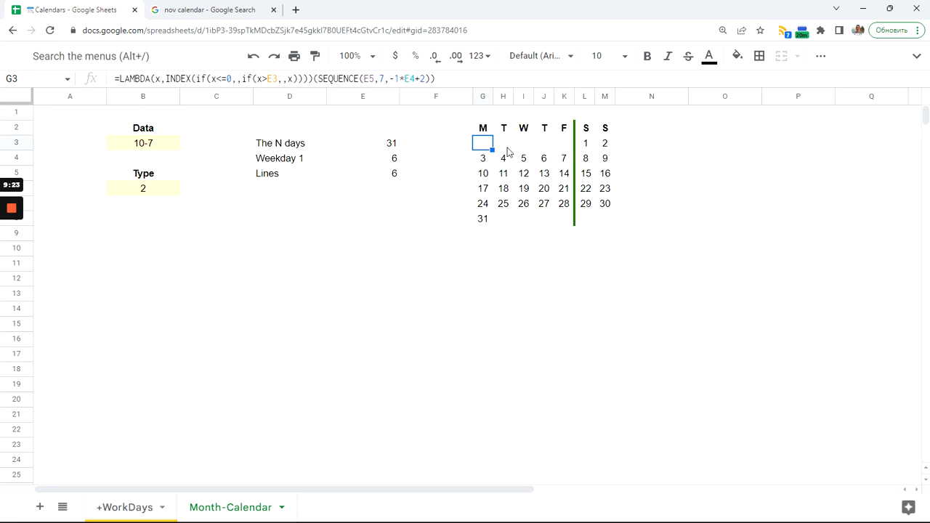